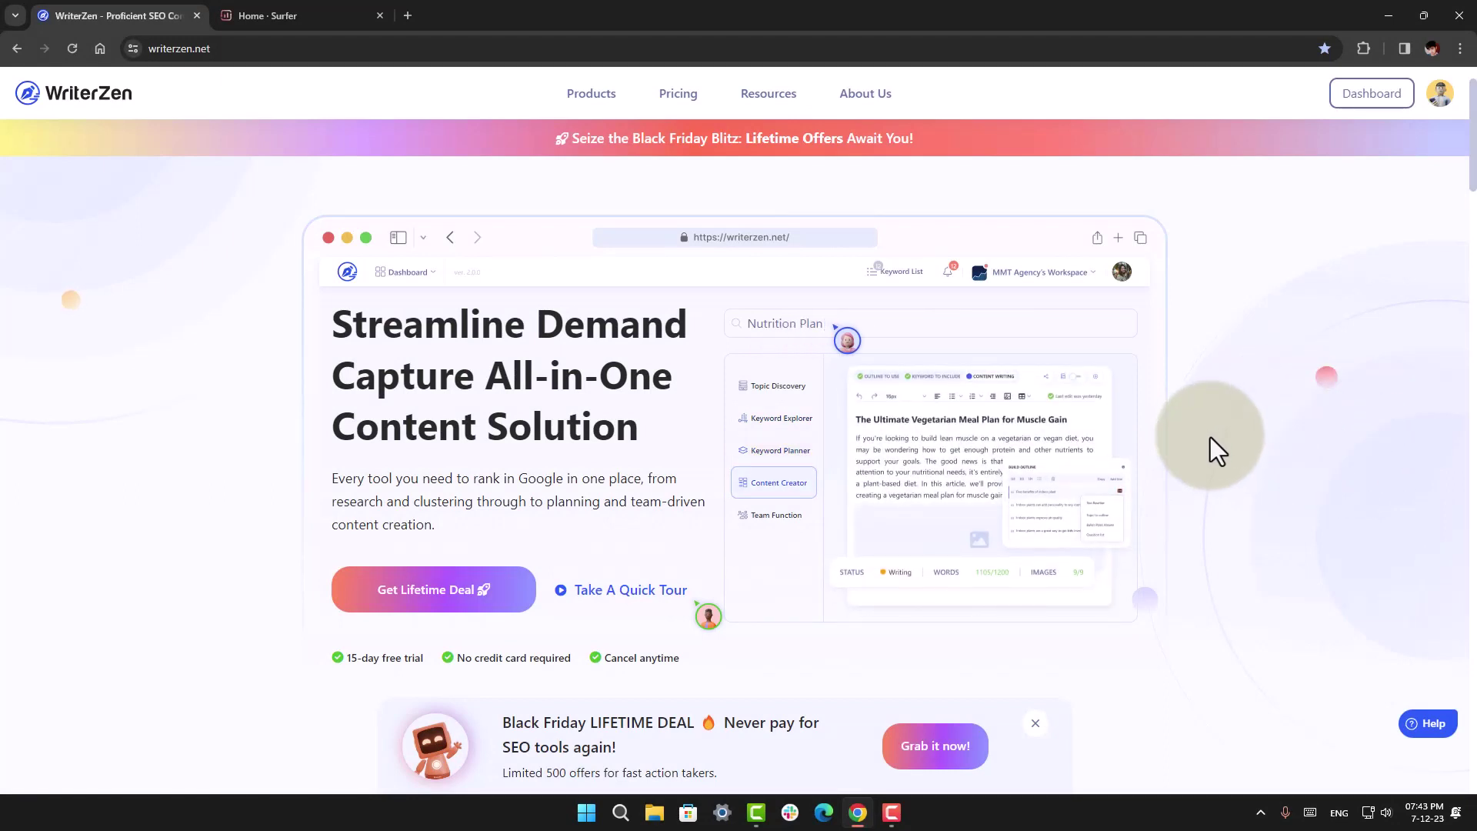
# Step: Open the WriterZen dashboard, and bring up Keyword Research in the Surfer browser tab
pyautogui.click(891, 813)
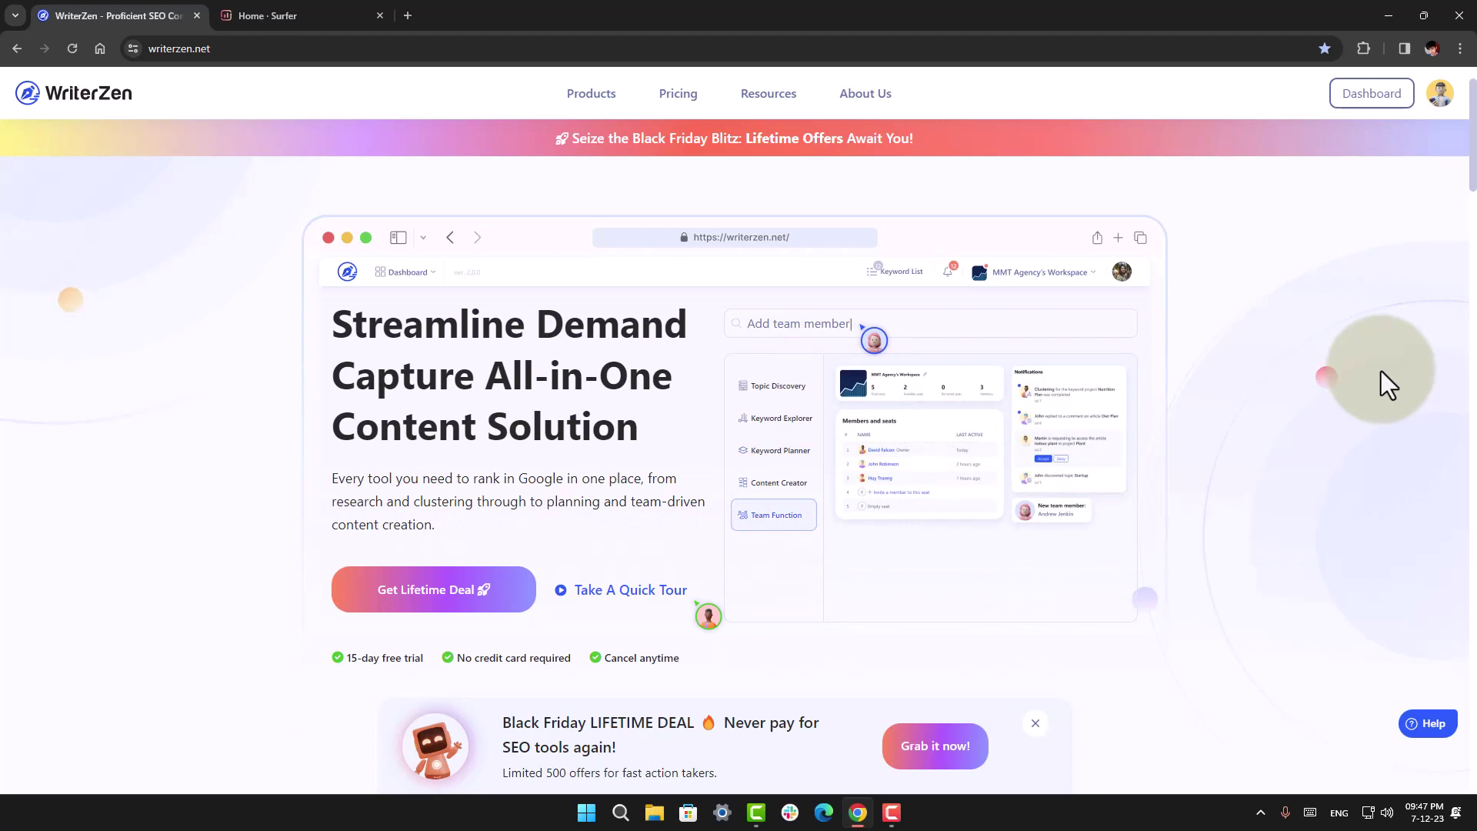
pyautogui.click(1383, 100)
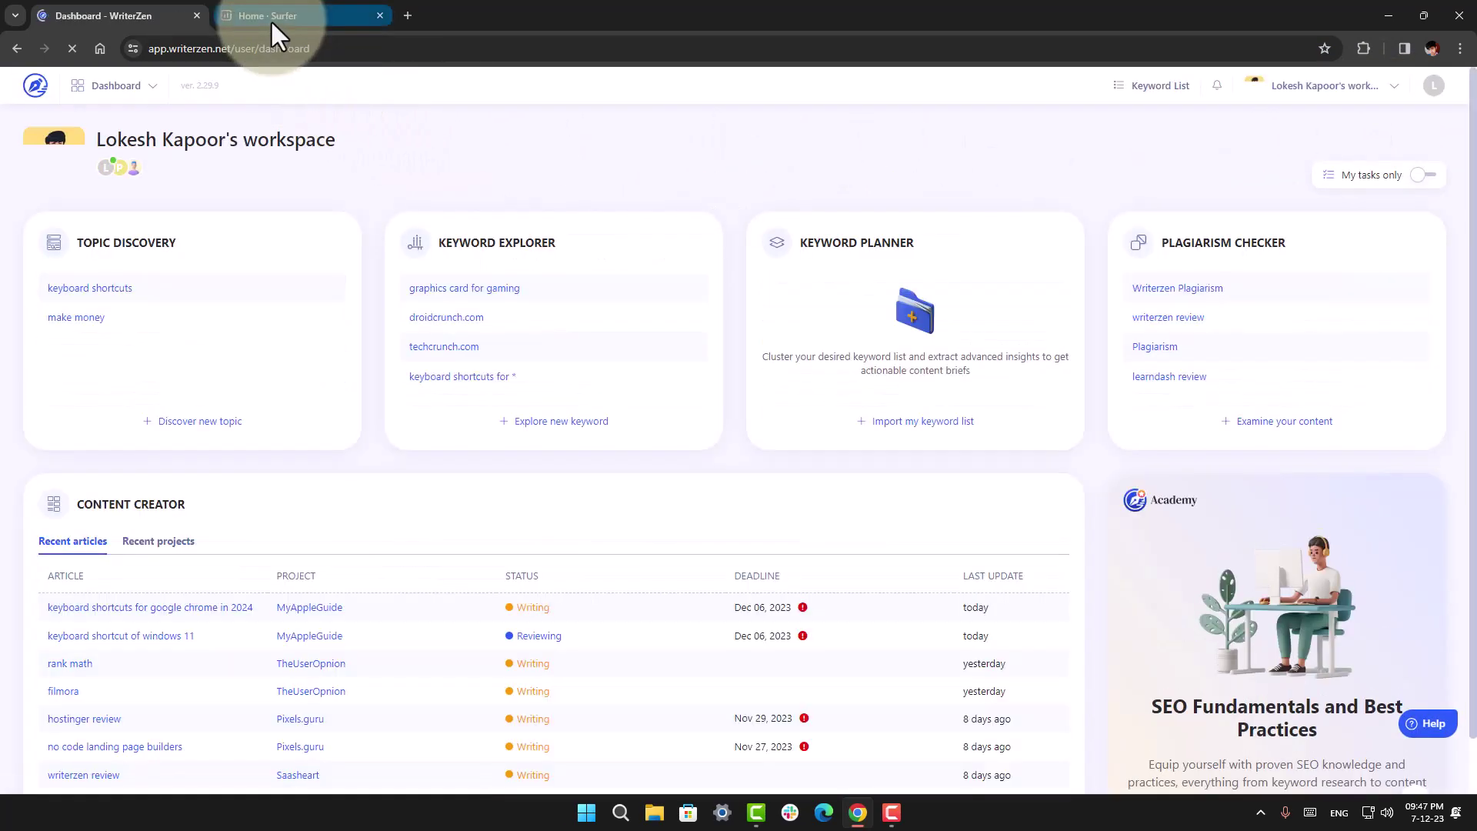
pyautogui.click(270, 20)
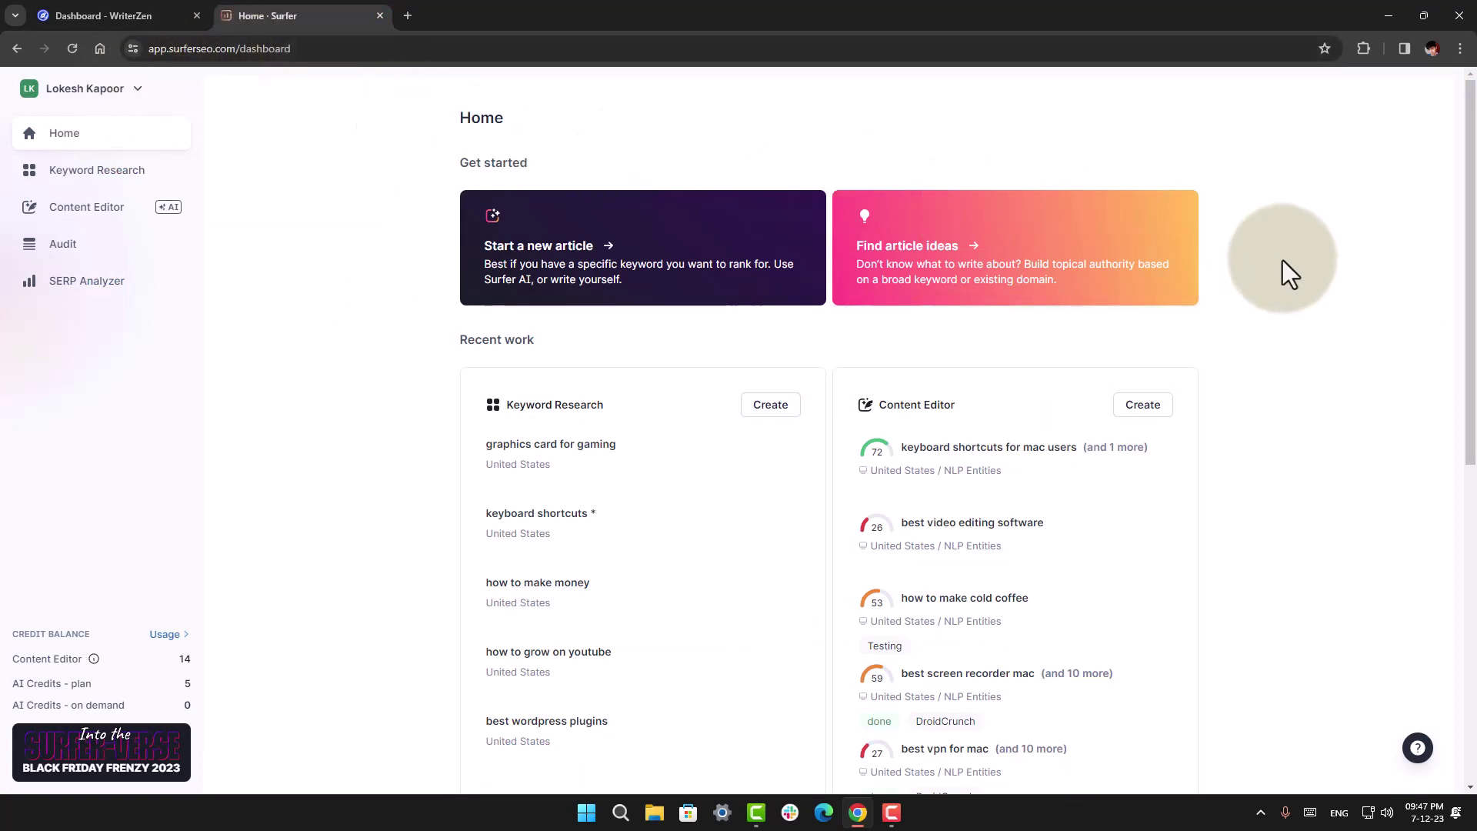
pyautogui.click(97, 170)
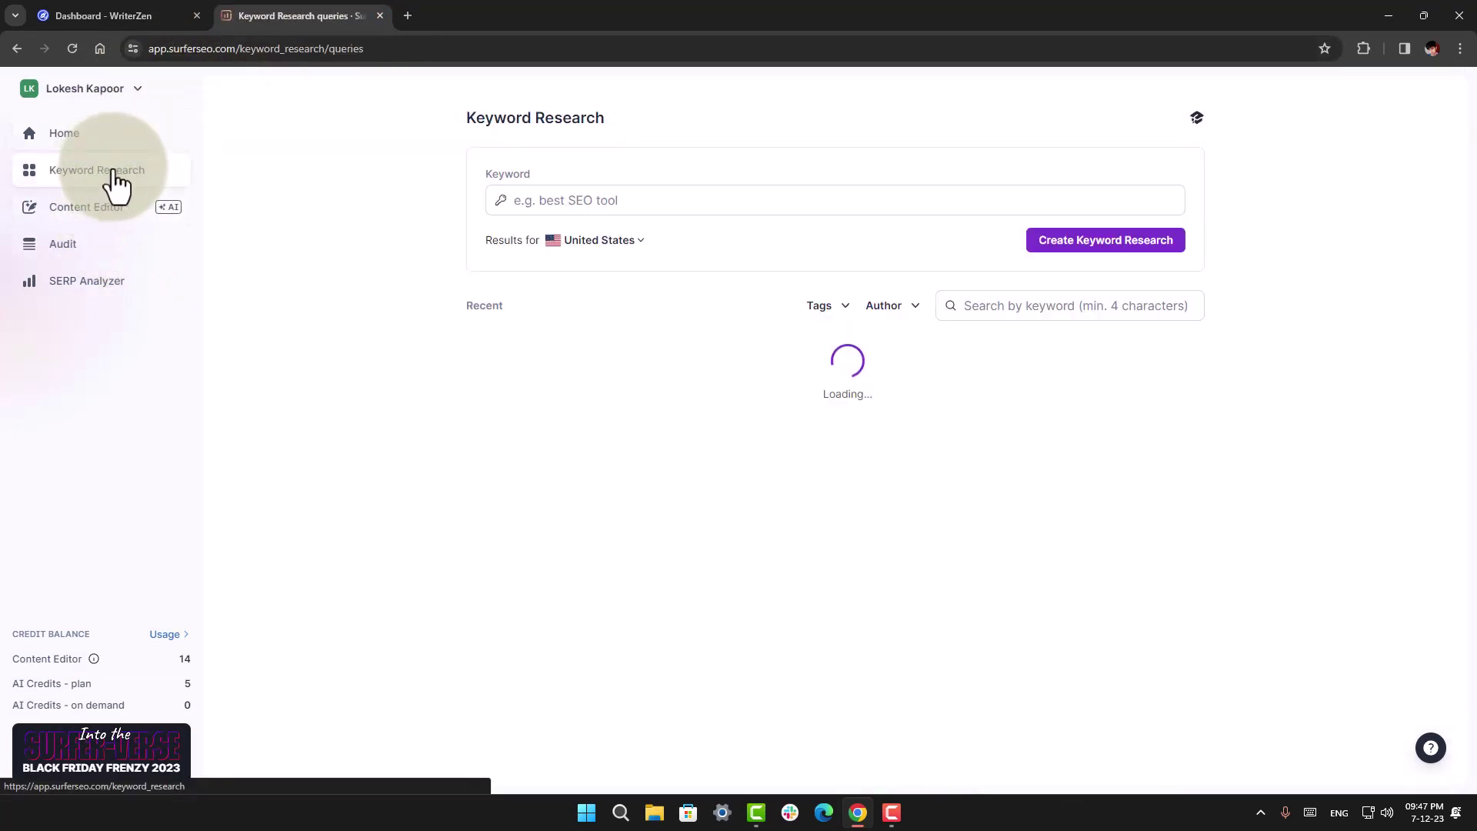
# Step: Return to WriterZen, open Keyword Explorer and set the search mode to Wildcard
pyautogui.click(79, 14)
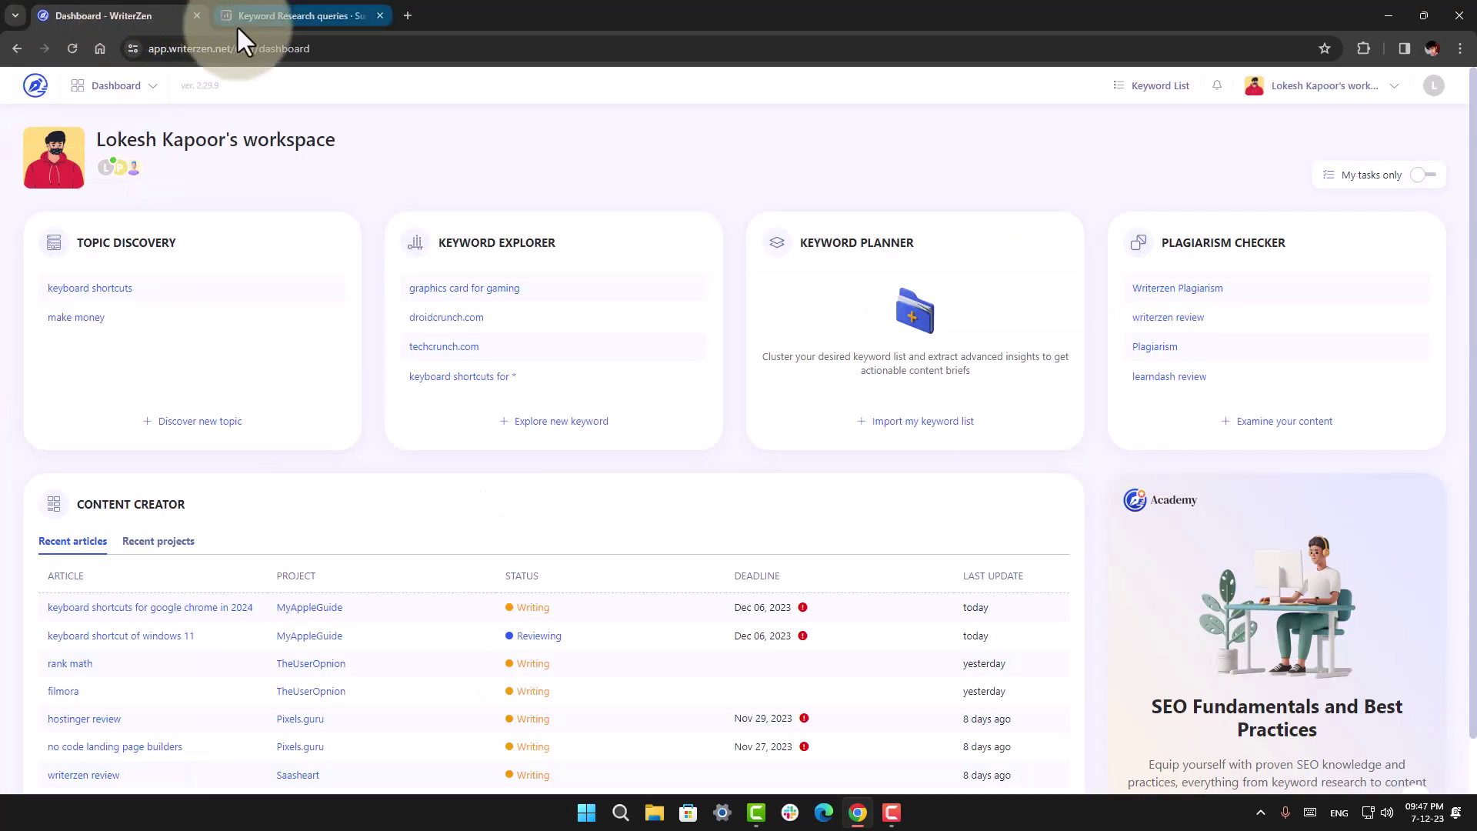
pyautogui.click(533, 245)
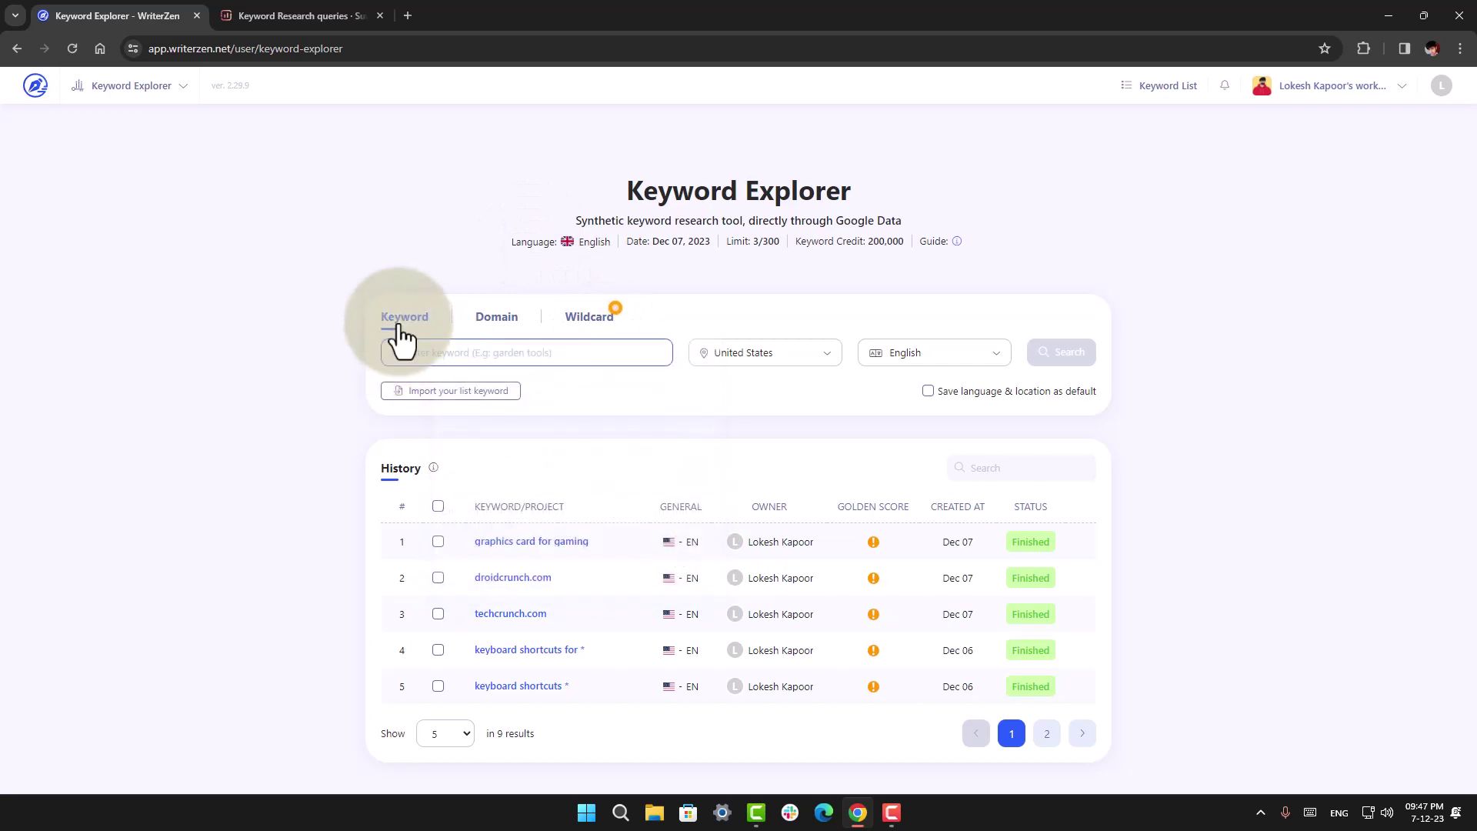
pyautogui.click(493, 322)
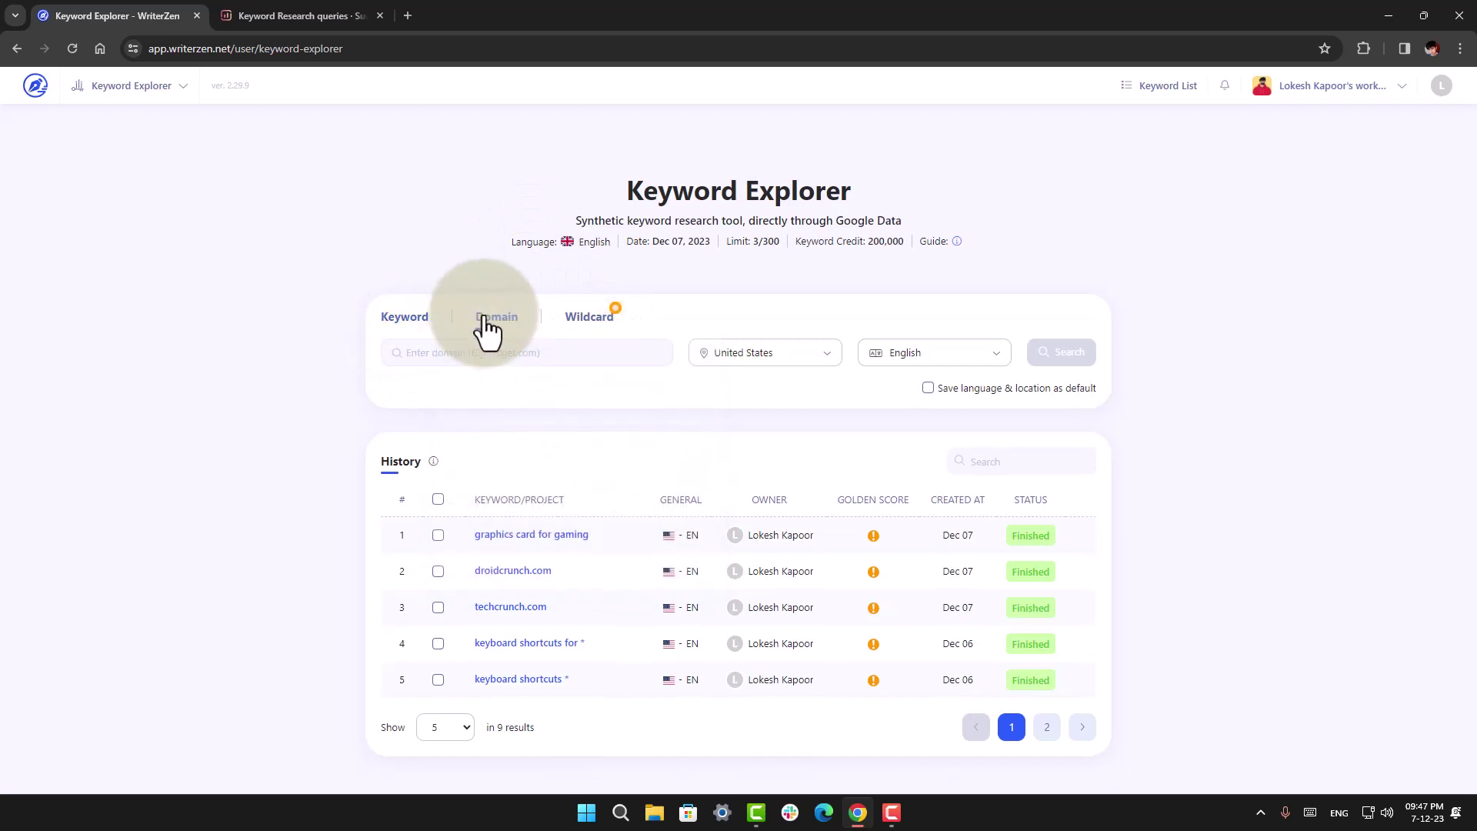
pyautogui.click(581, 323)
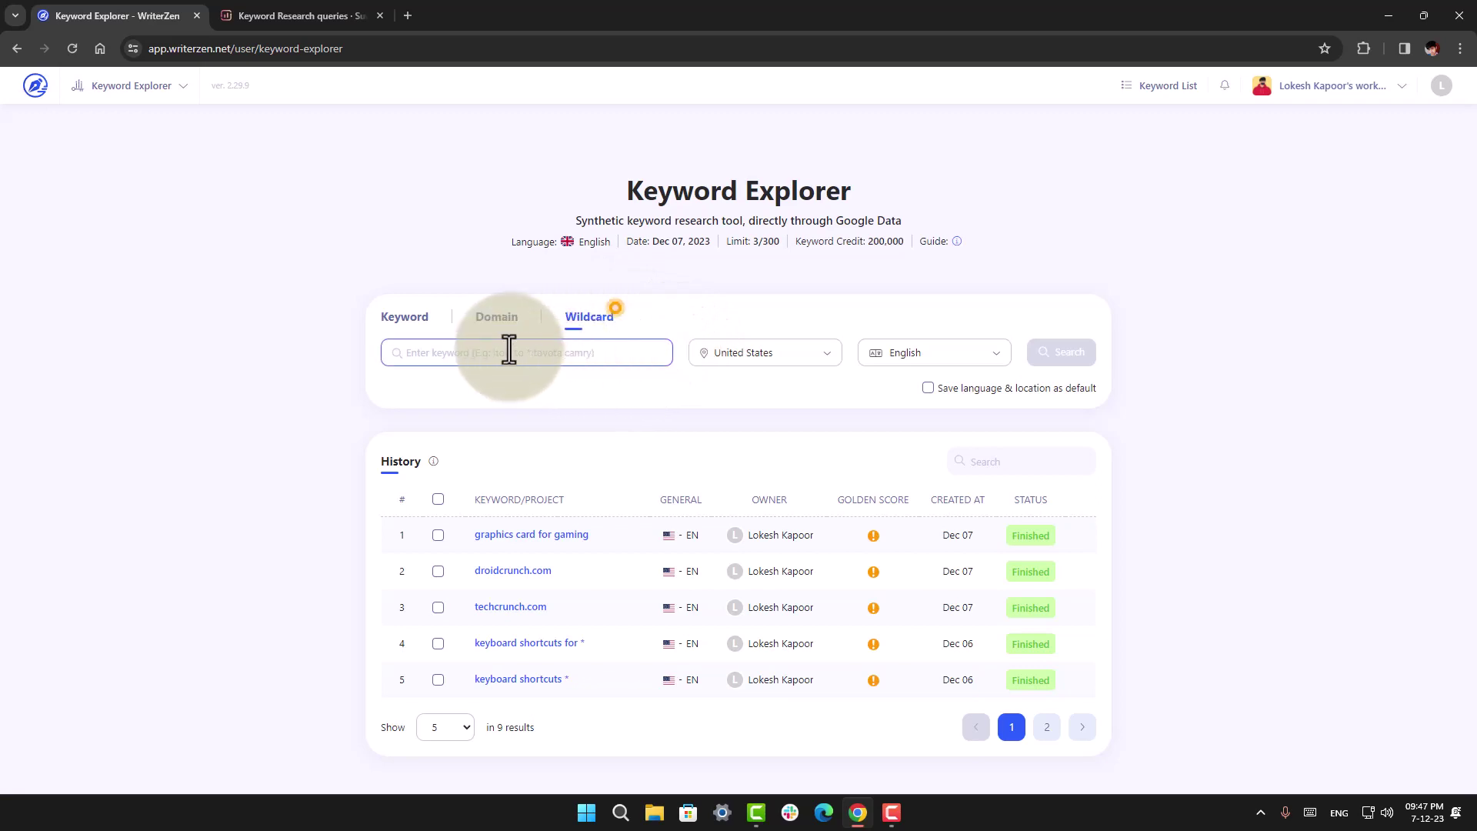
pyautogui.moveTo(586, 337)
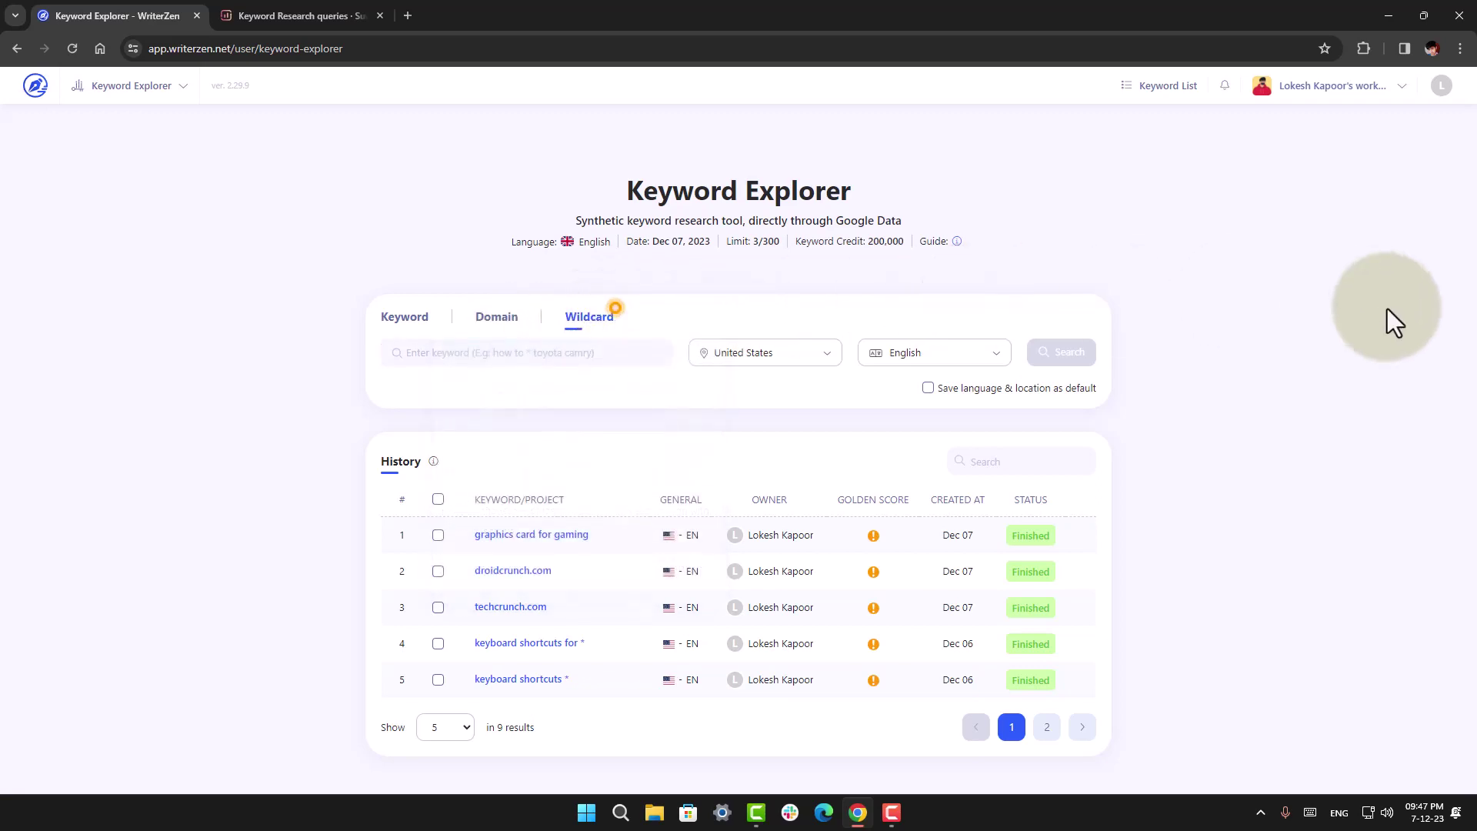
# Step: Enter "RTX Graphics" as the wildcard search keyword and copy the text
pyautogui.click(635, 358)
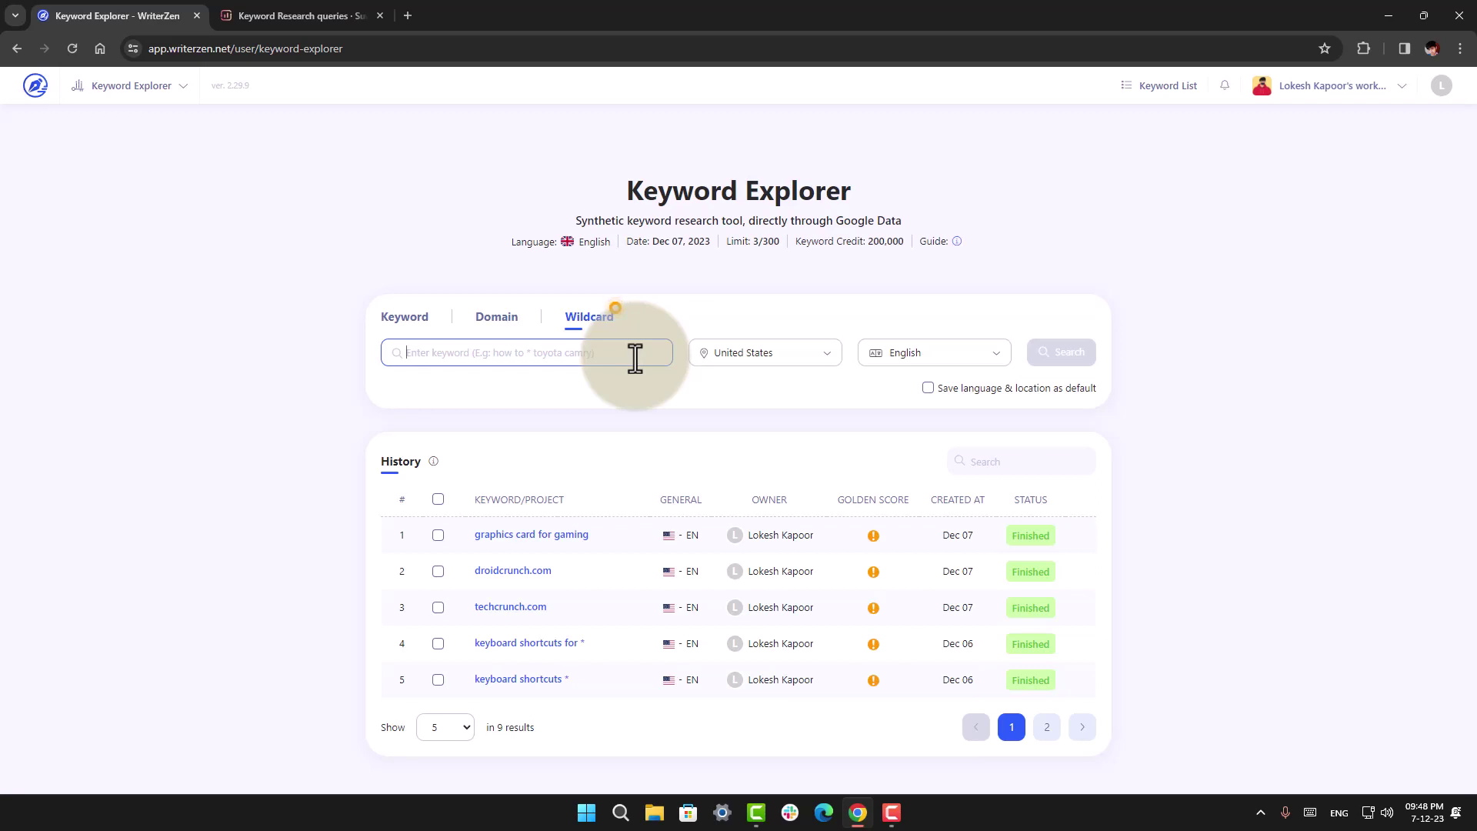
pyautogui.write('RTX Graphics')
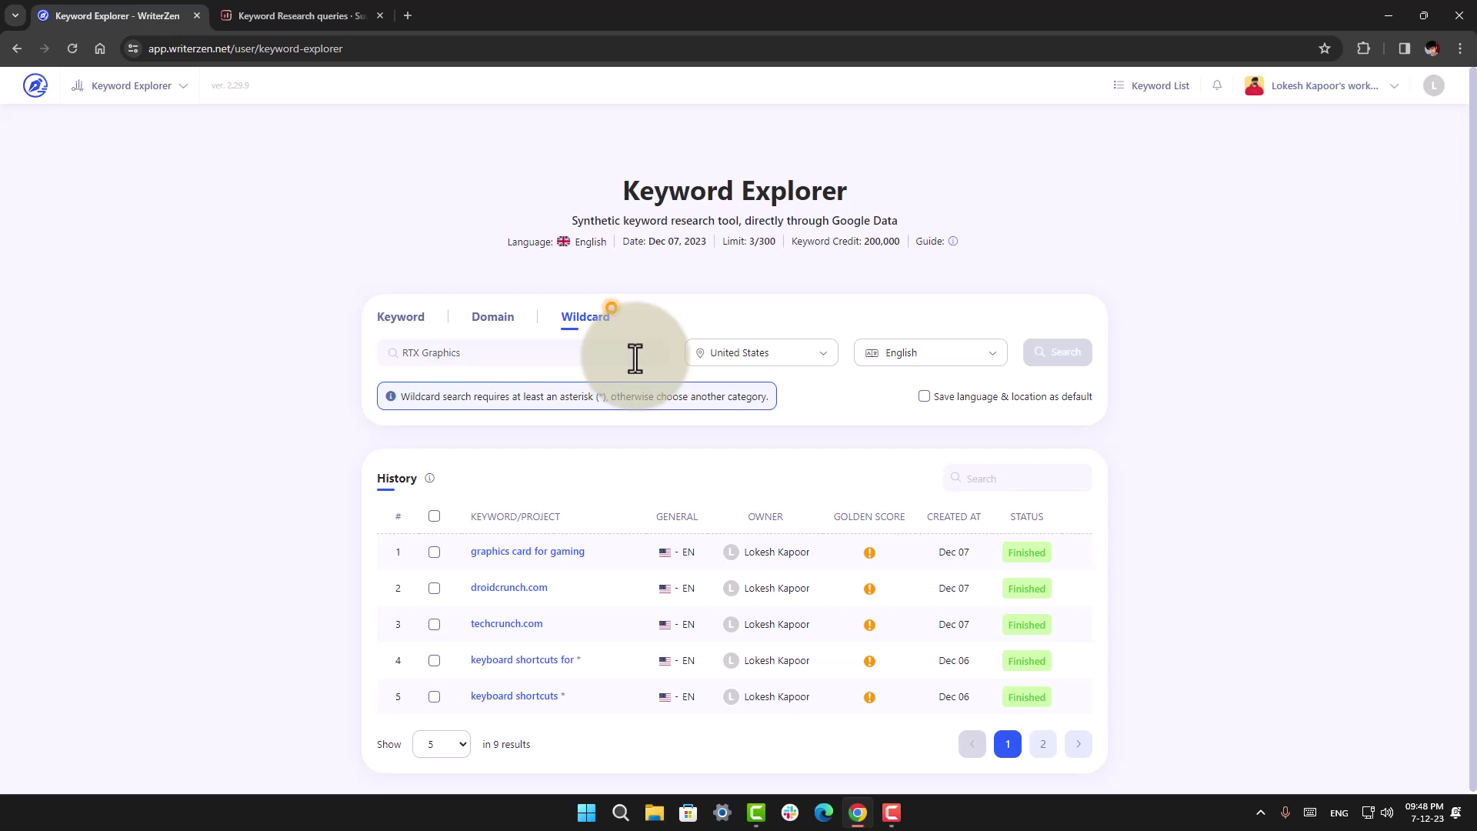
pyautogui.tripleClick(558, 346)
pyautogui.hotkey('ctrl', 'c')
pyautogui.click(1320, 310)
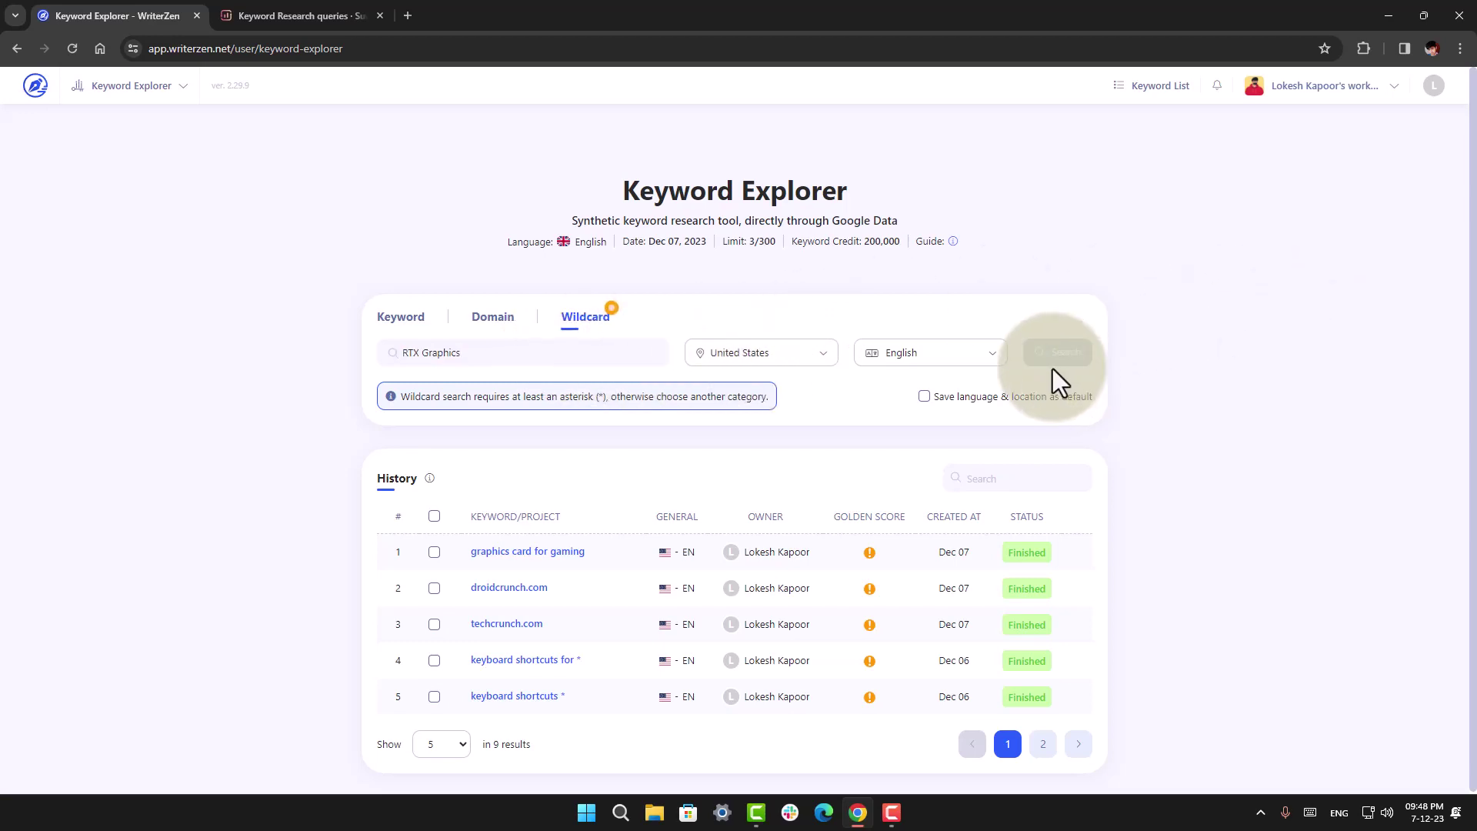
# Step: Append an asterisk so the keyword reads "RTX Graphics *" and run the wildcard search for United States in English
pyautogui.click(486, 354)
pyautogui.write('*')
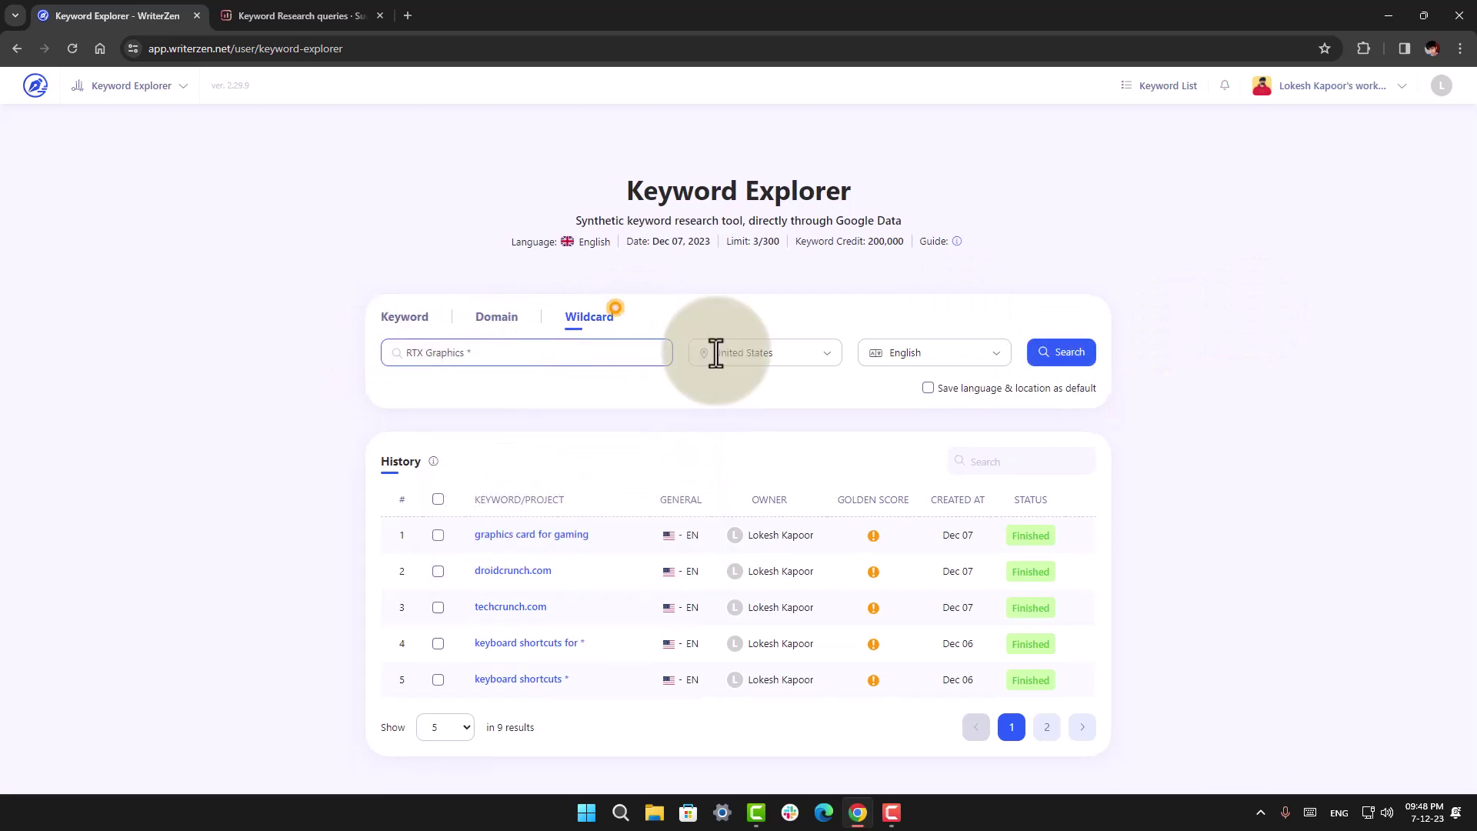
pyautogui.click(1046, 356)
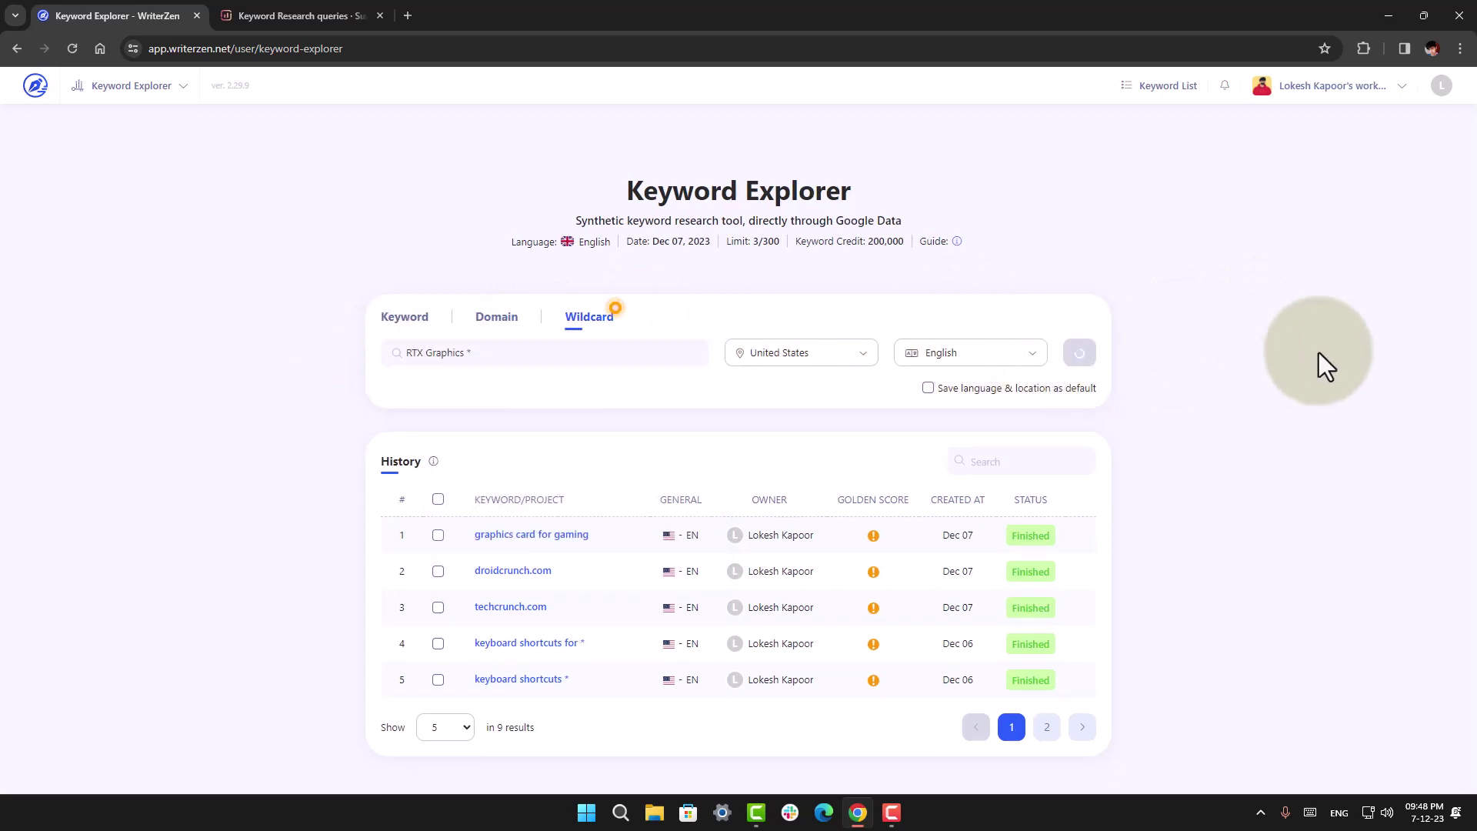
# Step: Switch to Surfer and create a keyword research for "RTX Graphics *" with results for United States
pyautogui.click(296, 17)
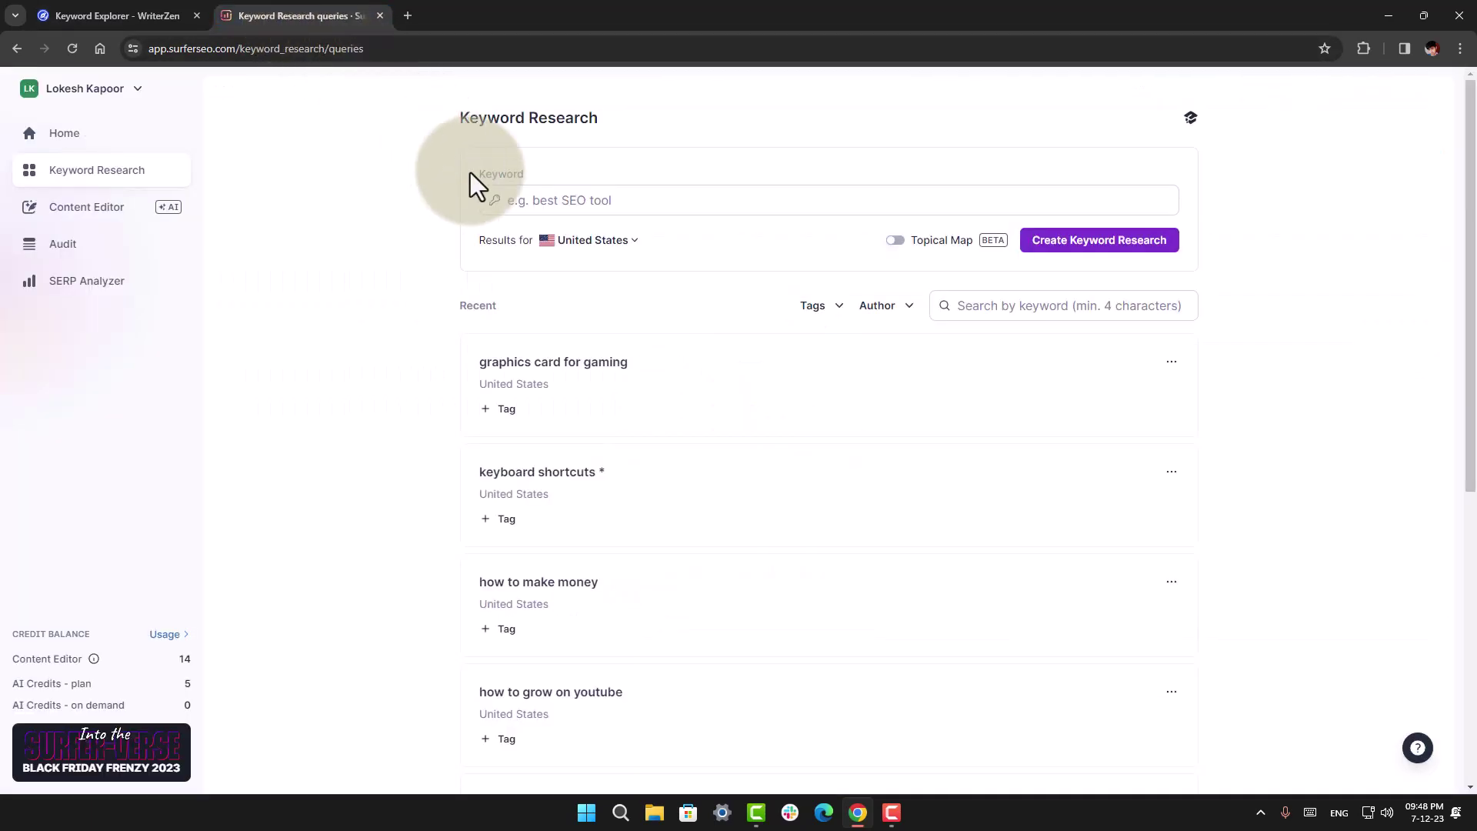
pyautogui.click(581, 203)
pyautogui.hotkey('ctrl', 'v')
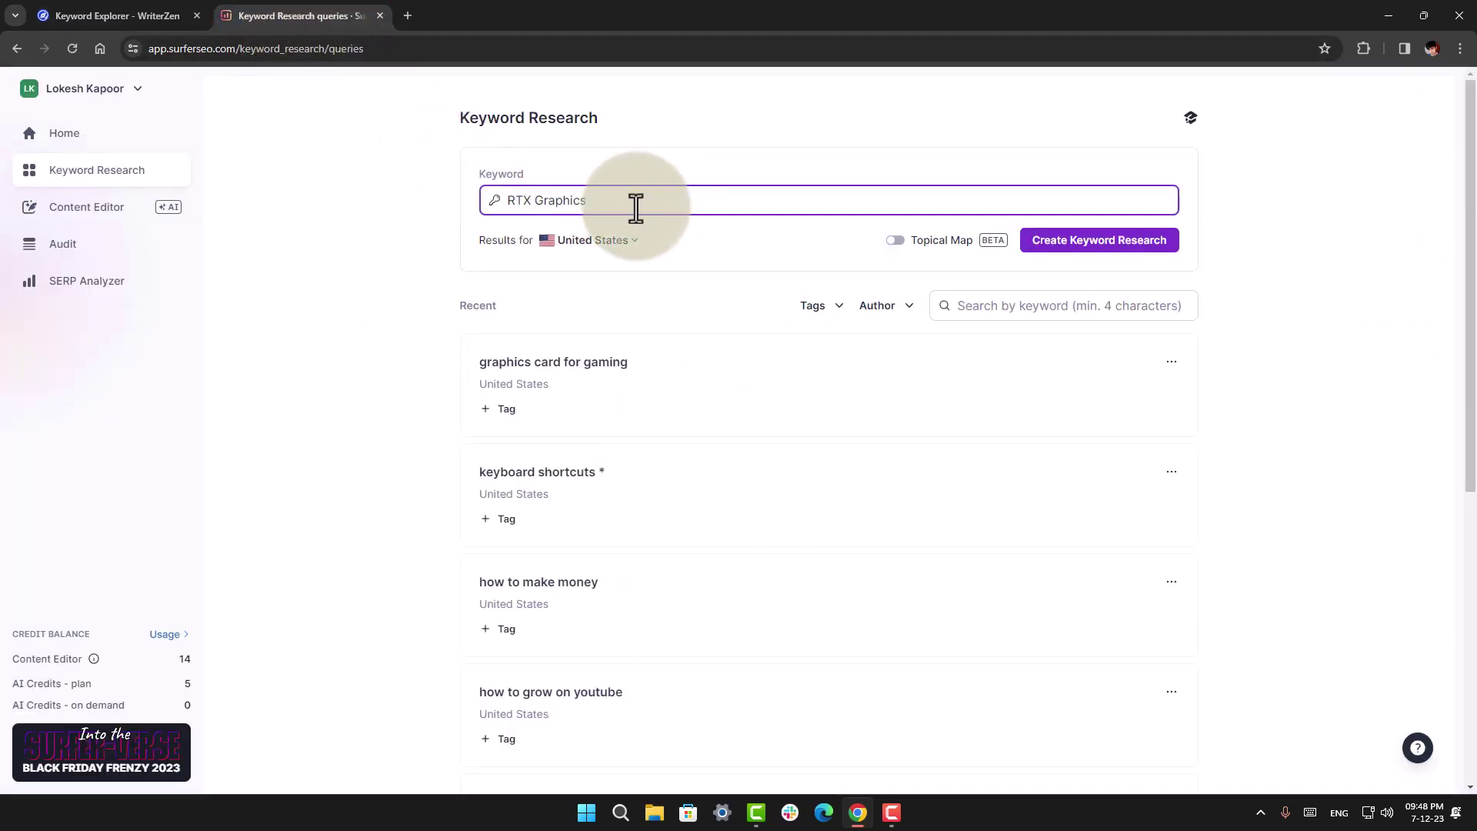
pyautogui.click(1130, 245)
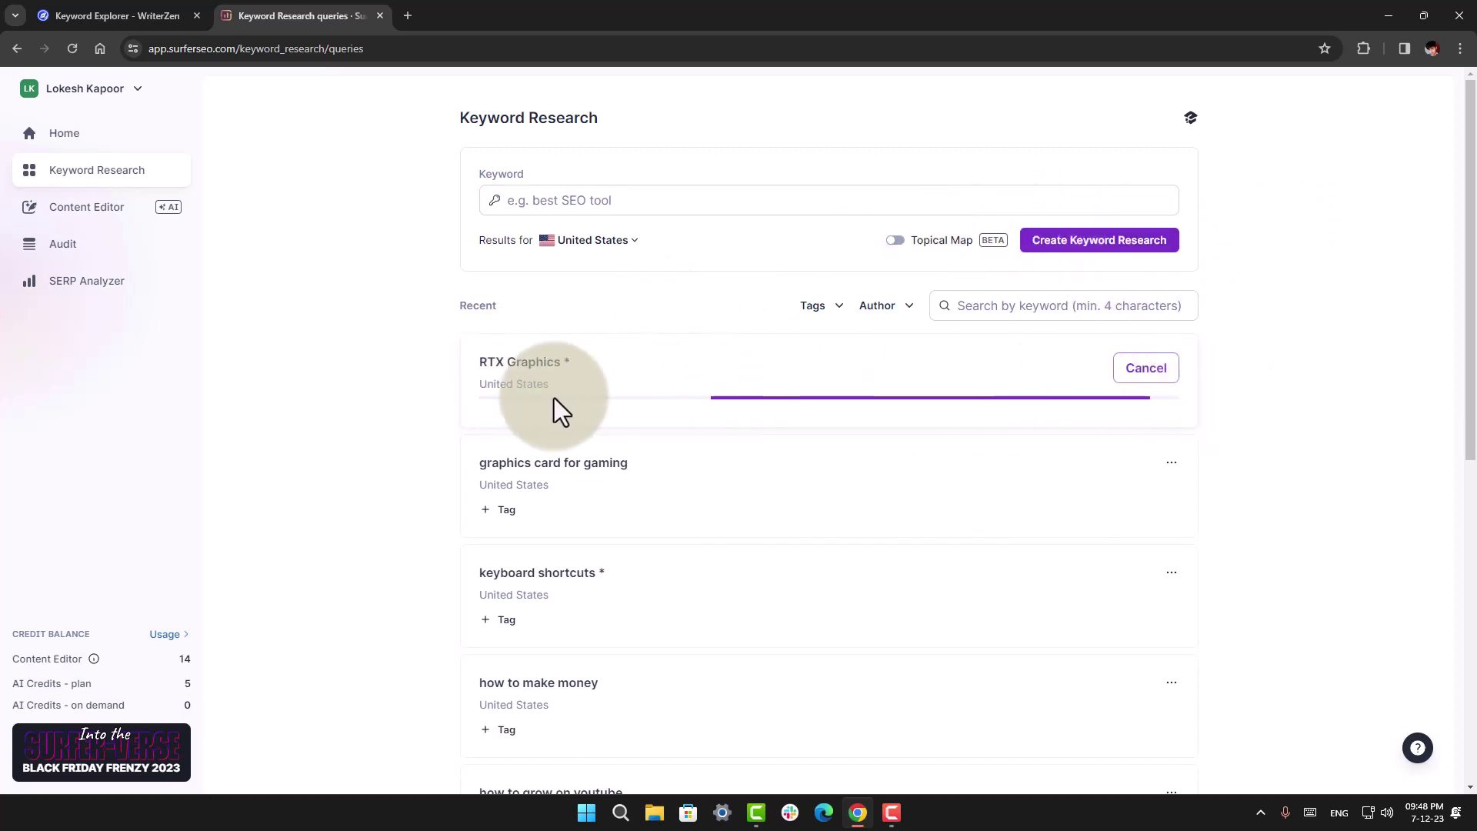
# Step: Switch back to the WriterZen results and expand the details of the keyword "gtx 1070 graphics card"
pyautogui.click(85, 16)
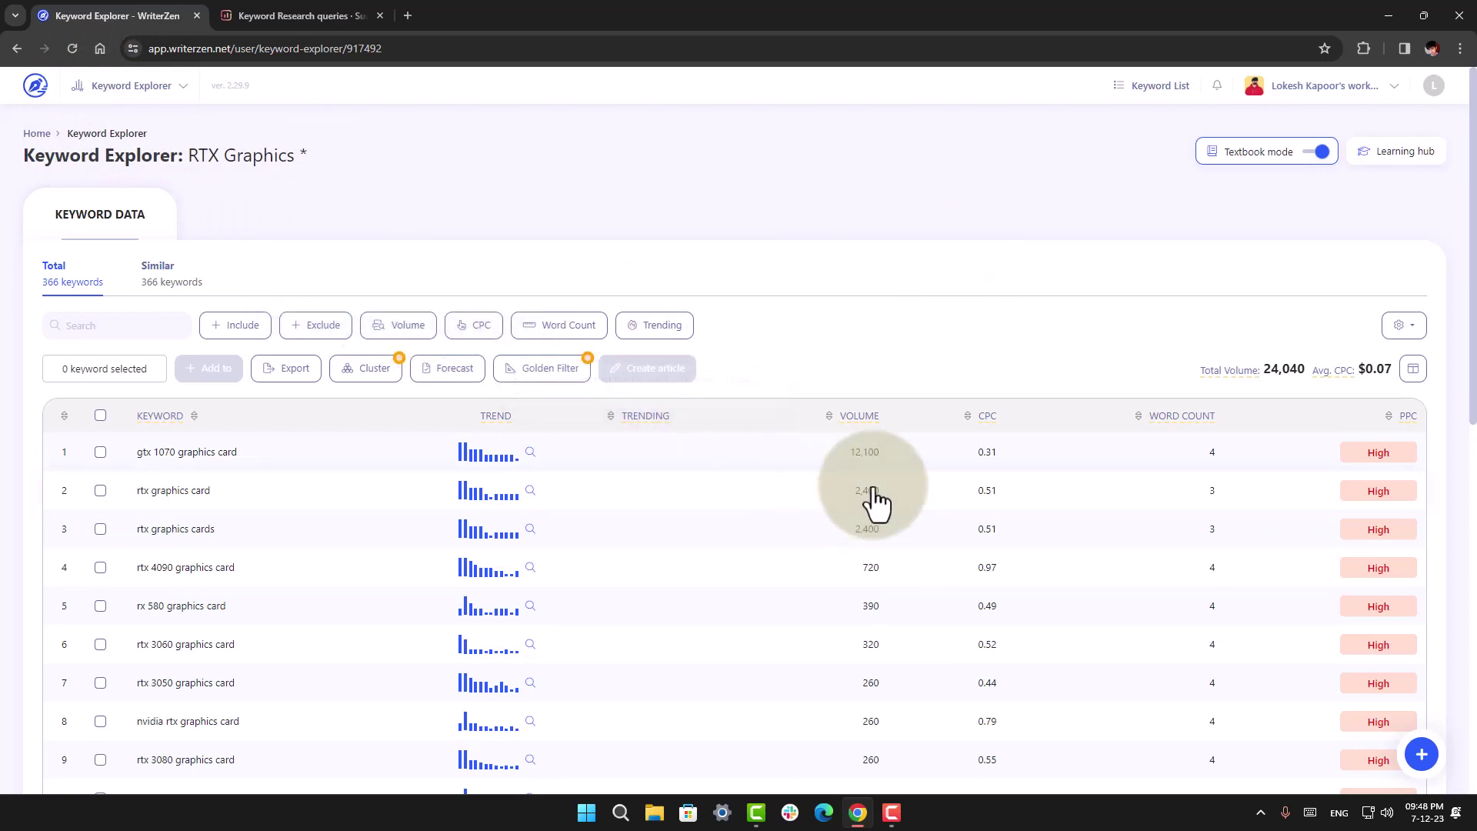
pyautogui.scroll(-5, 846, 488)
pyautogui.scroll(5, 577, 439)
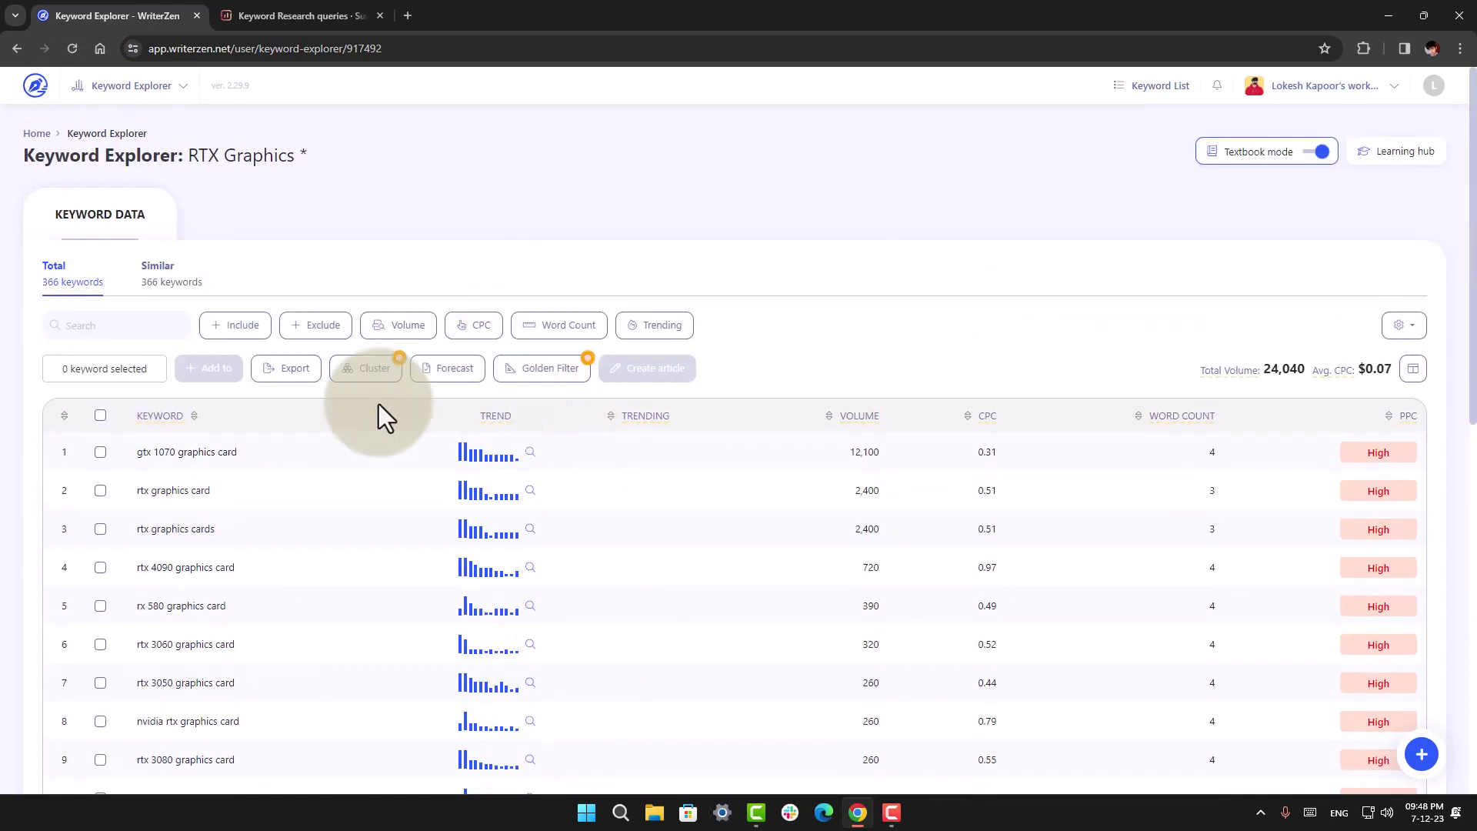
pyautogui.click(270, 464)
pyautogui.scroll(-3, 280, 461)
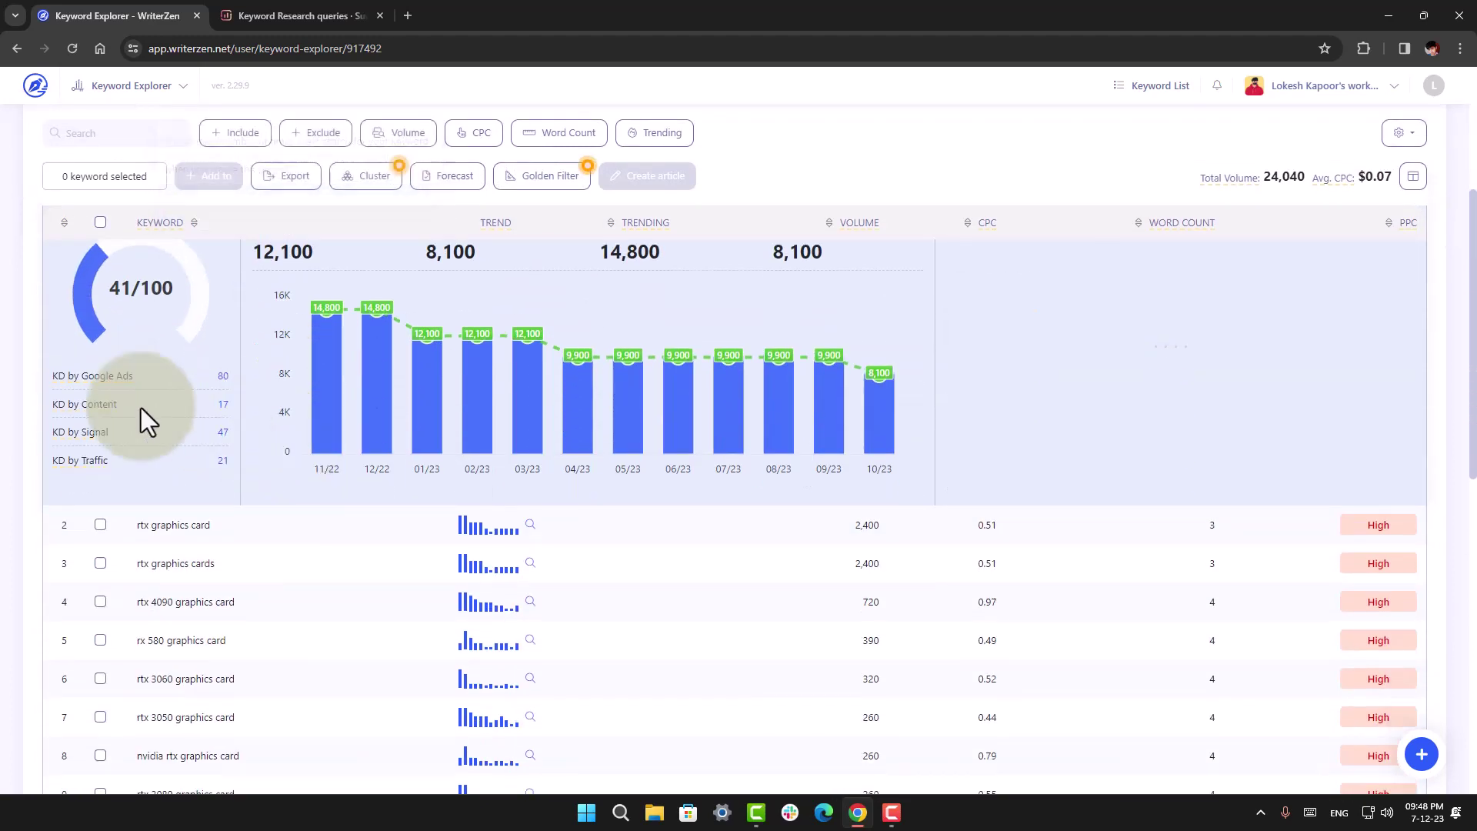
# Step: Examine the keyword difficulty breakdown, monthly search volume chart and SERP overview for "gtx 1070 graphics card"
pyautogui.moveTo(61, 461)
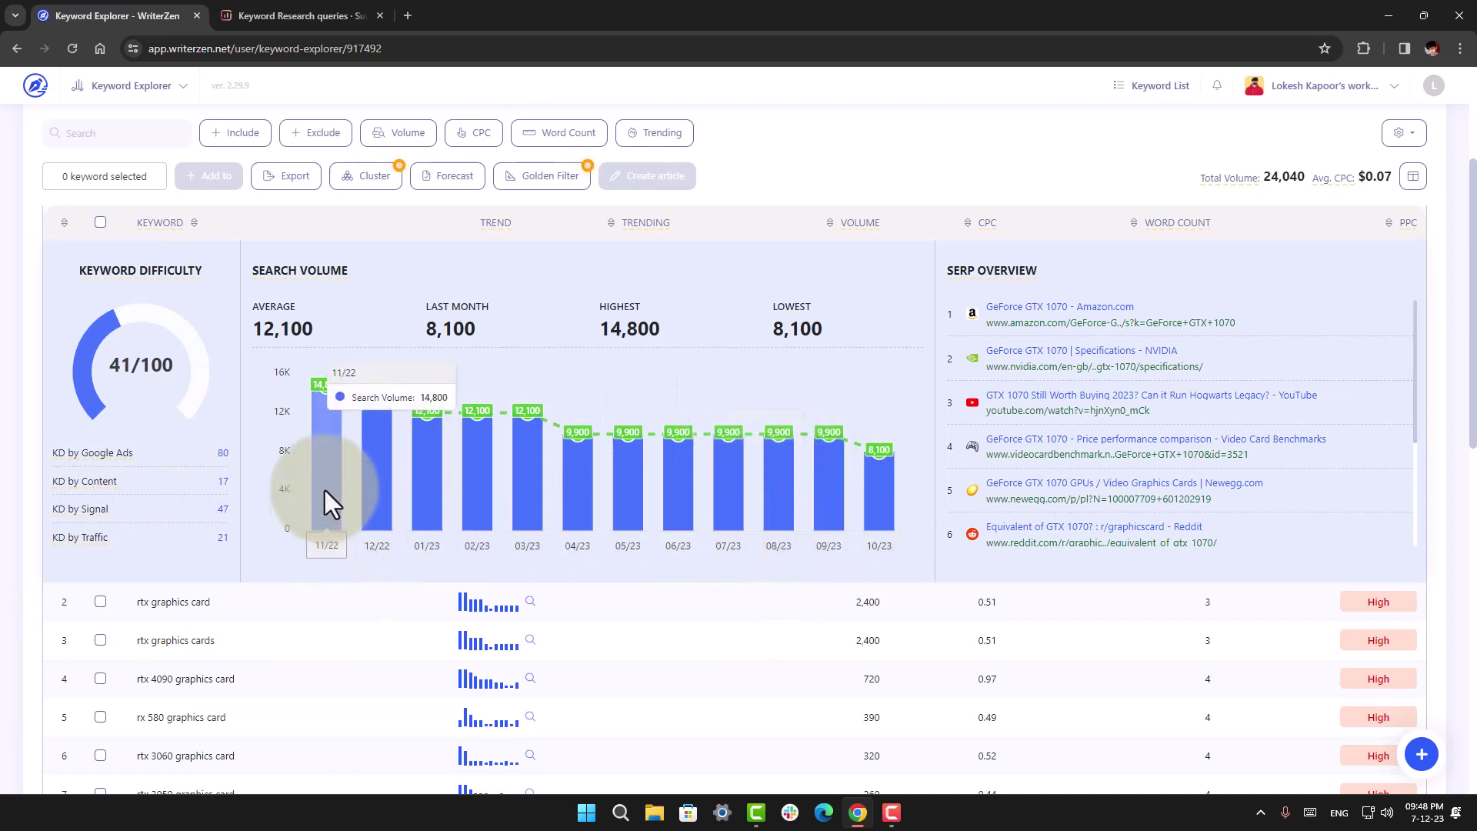
pyautogui.moveTo(372, 490)
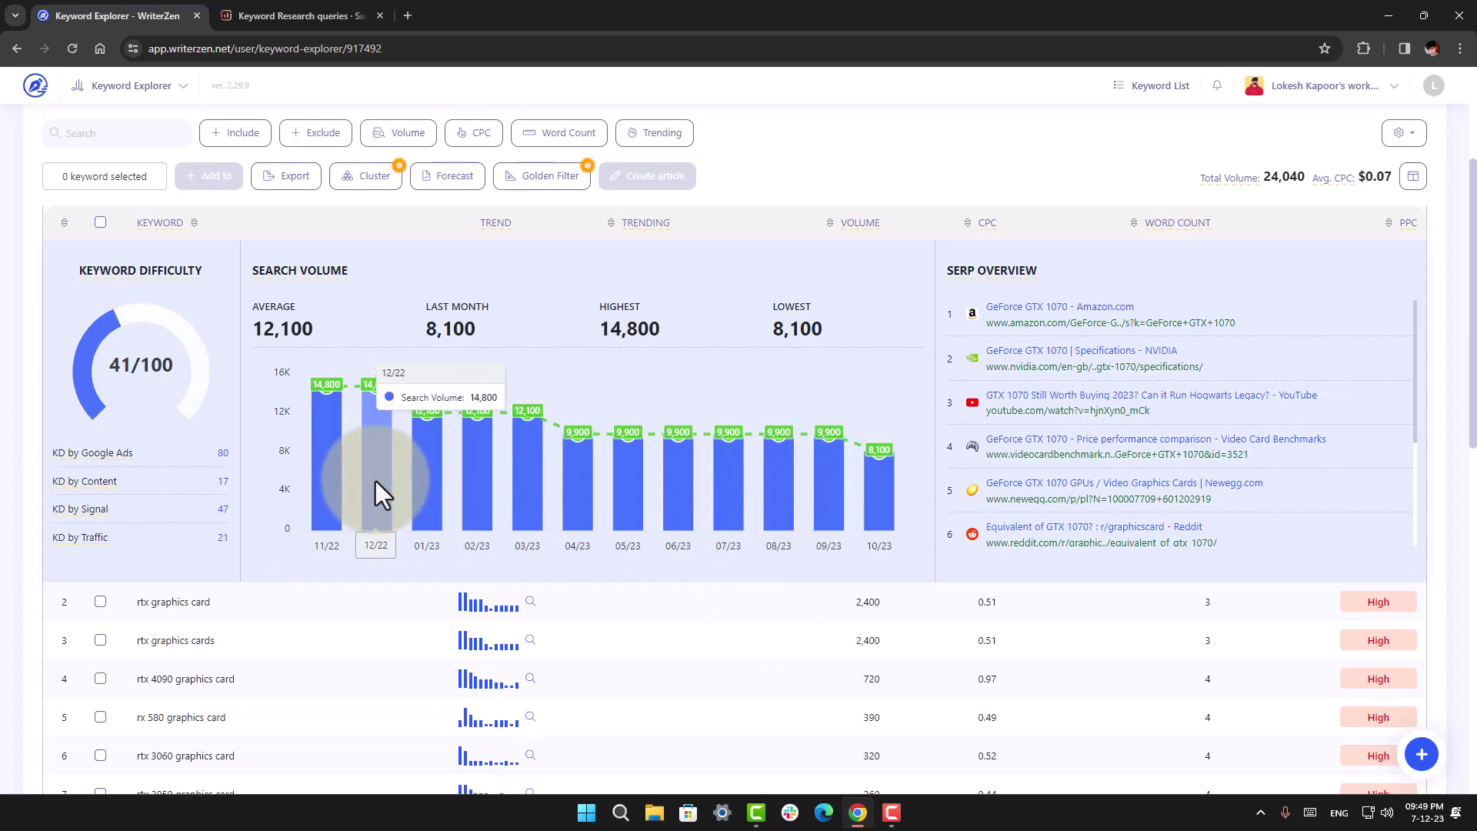
pyautogui.moveTo(426, 478)
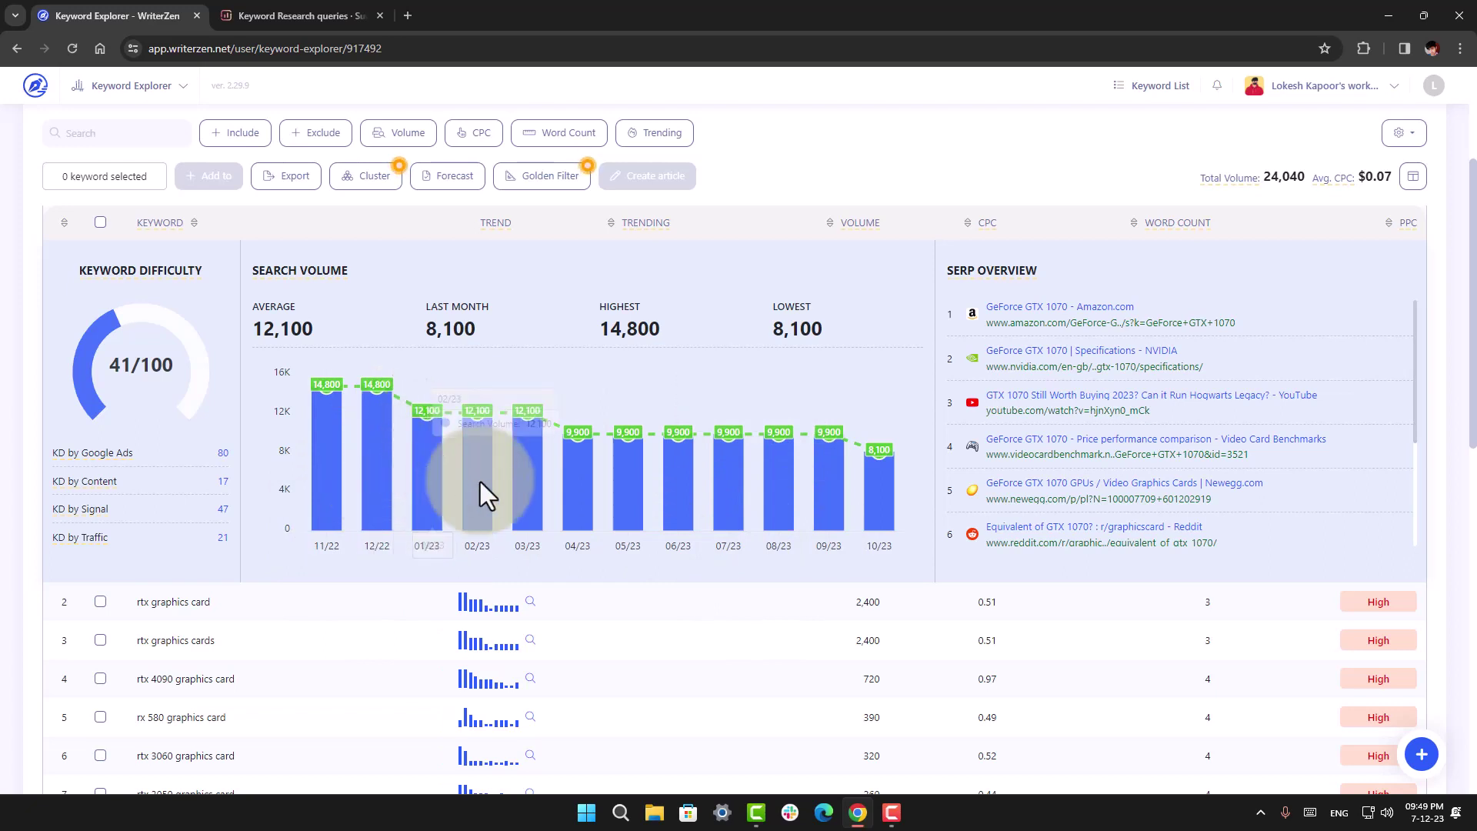
pyautogui.moveTo(525, 480)
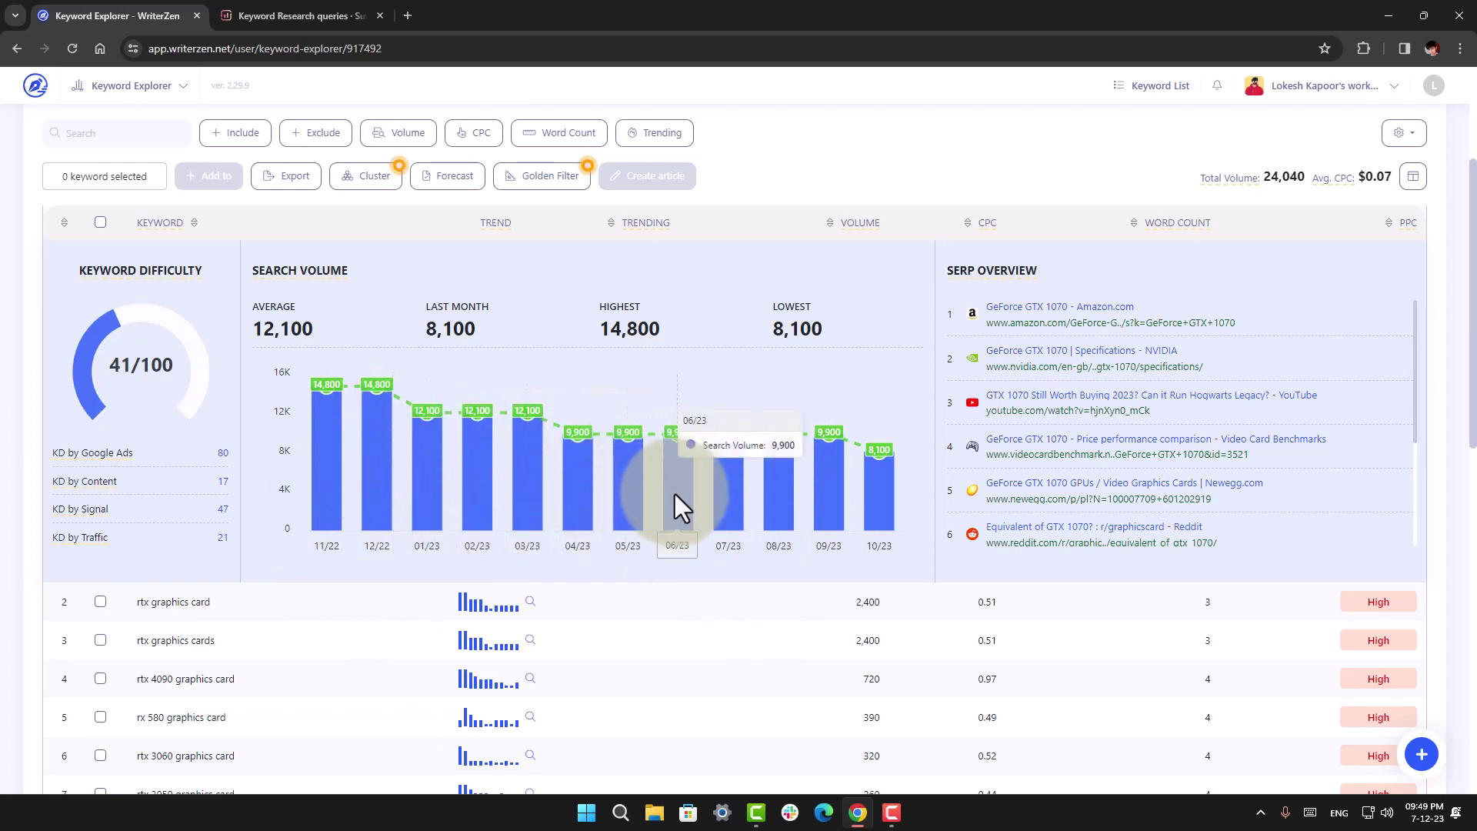
pyautogui.moveTo(564, 496)
pyautogui.moveTo(109, 264)
pyautogui.scroll(1, 192, 346)
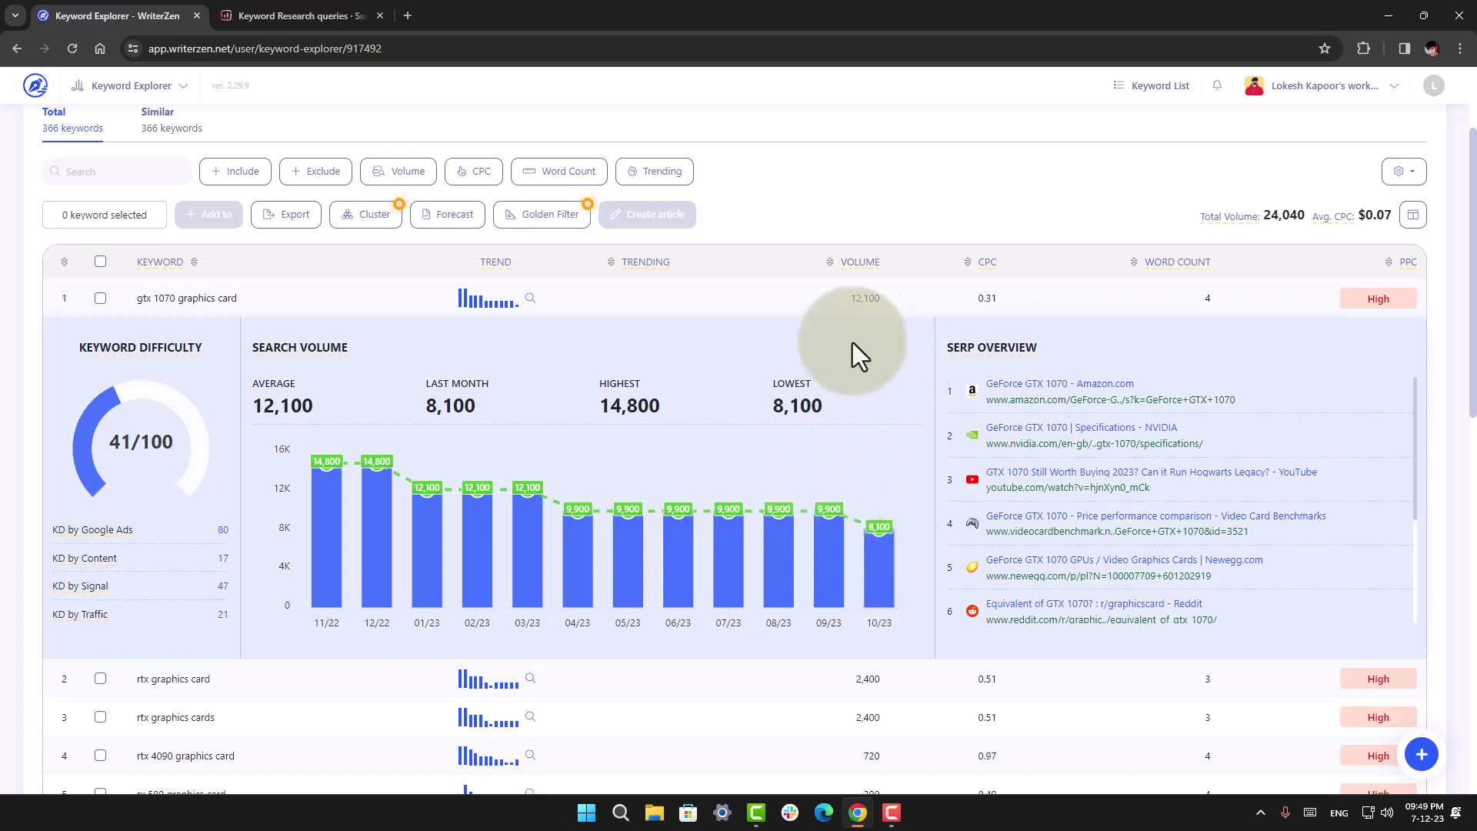
pyautogui.moveTo(112, 348)
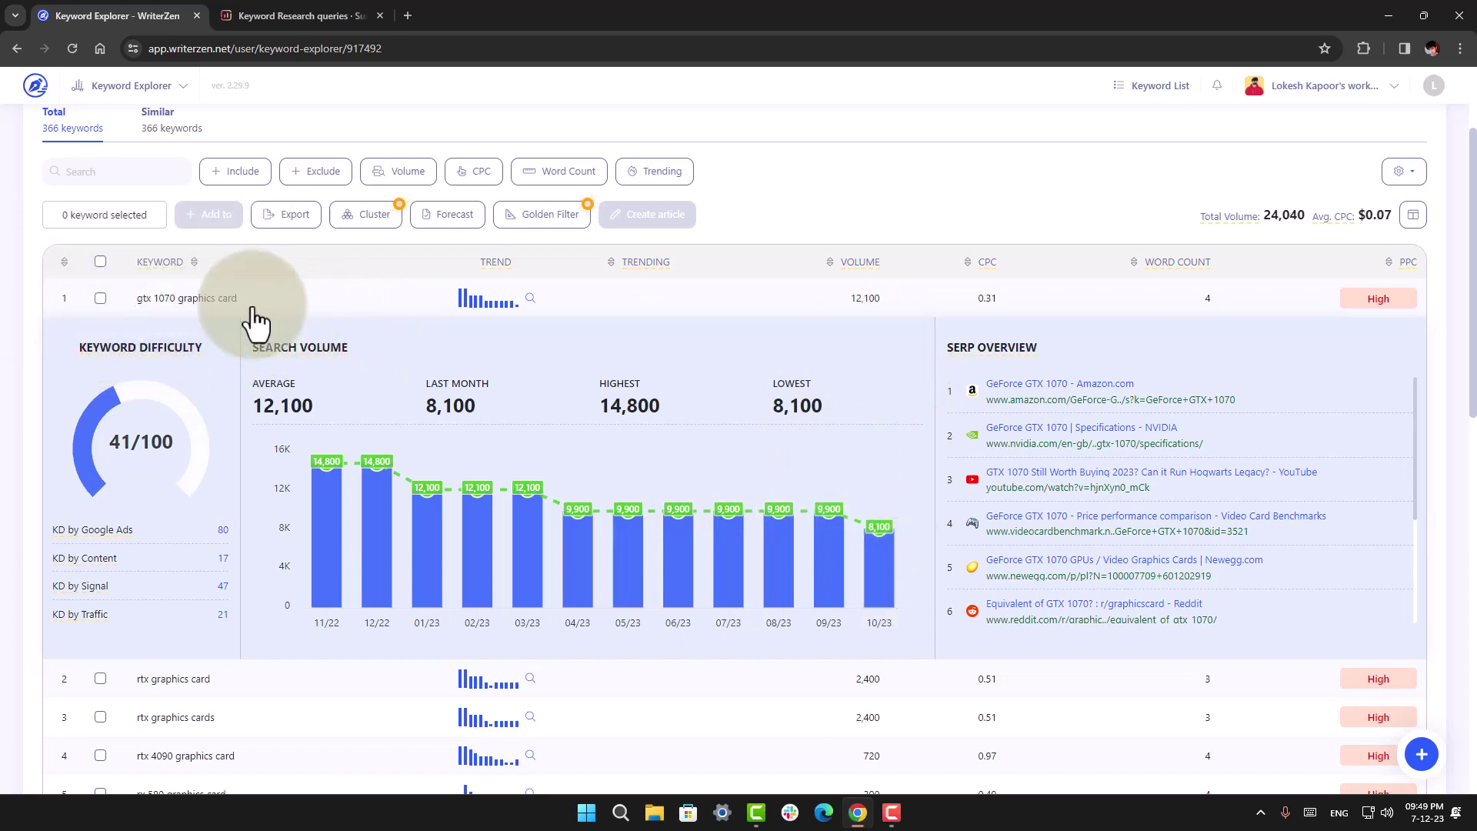
# Step: Collapse the "gtx 1070 graphics card" details and sort the keyword table by volume in descending order
pyautogui.click(223, 304)
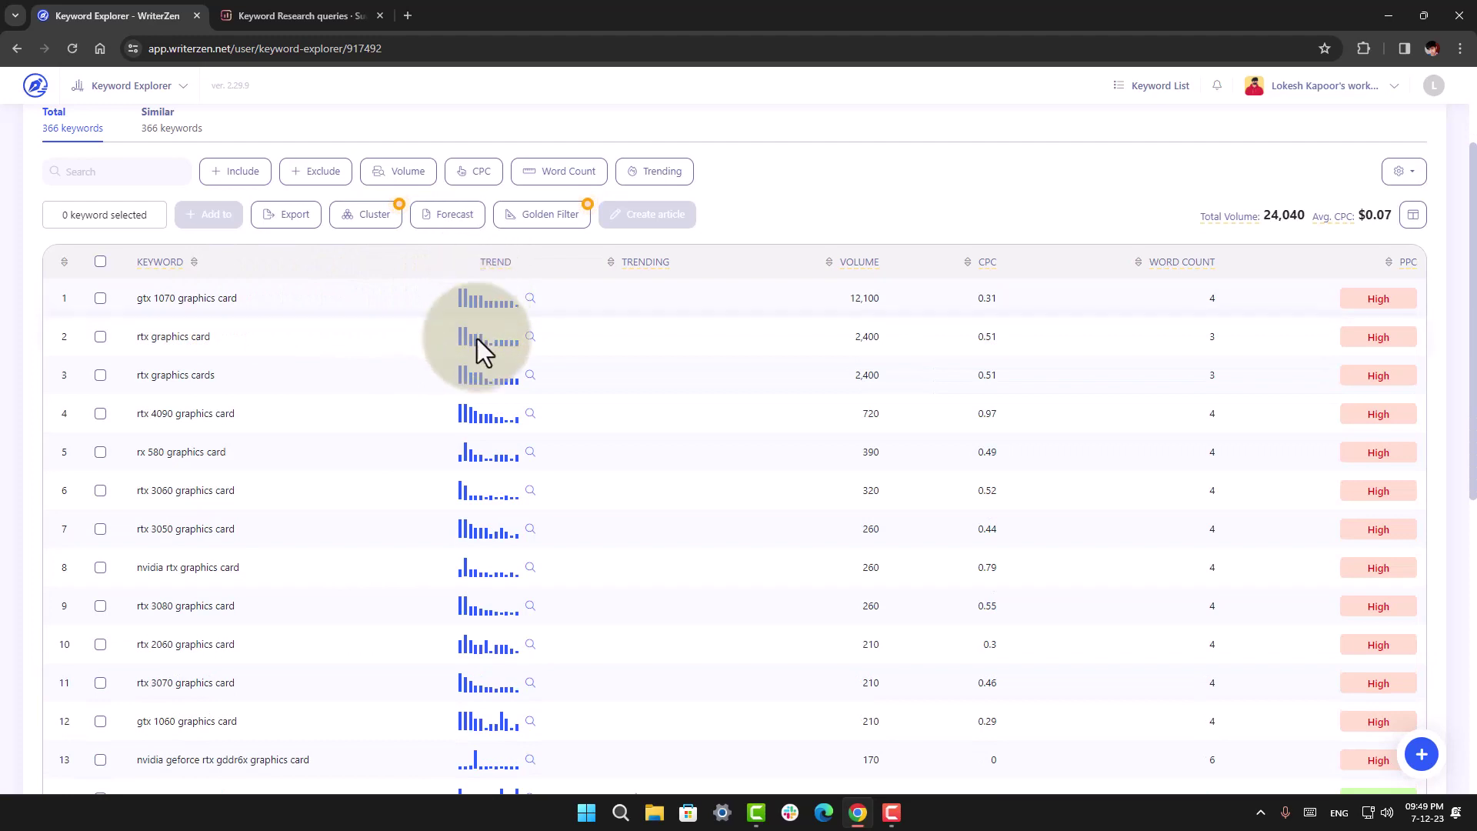
pyautogui.moveTo(514, 335)
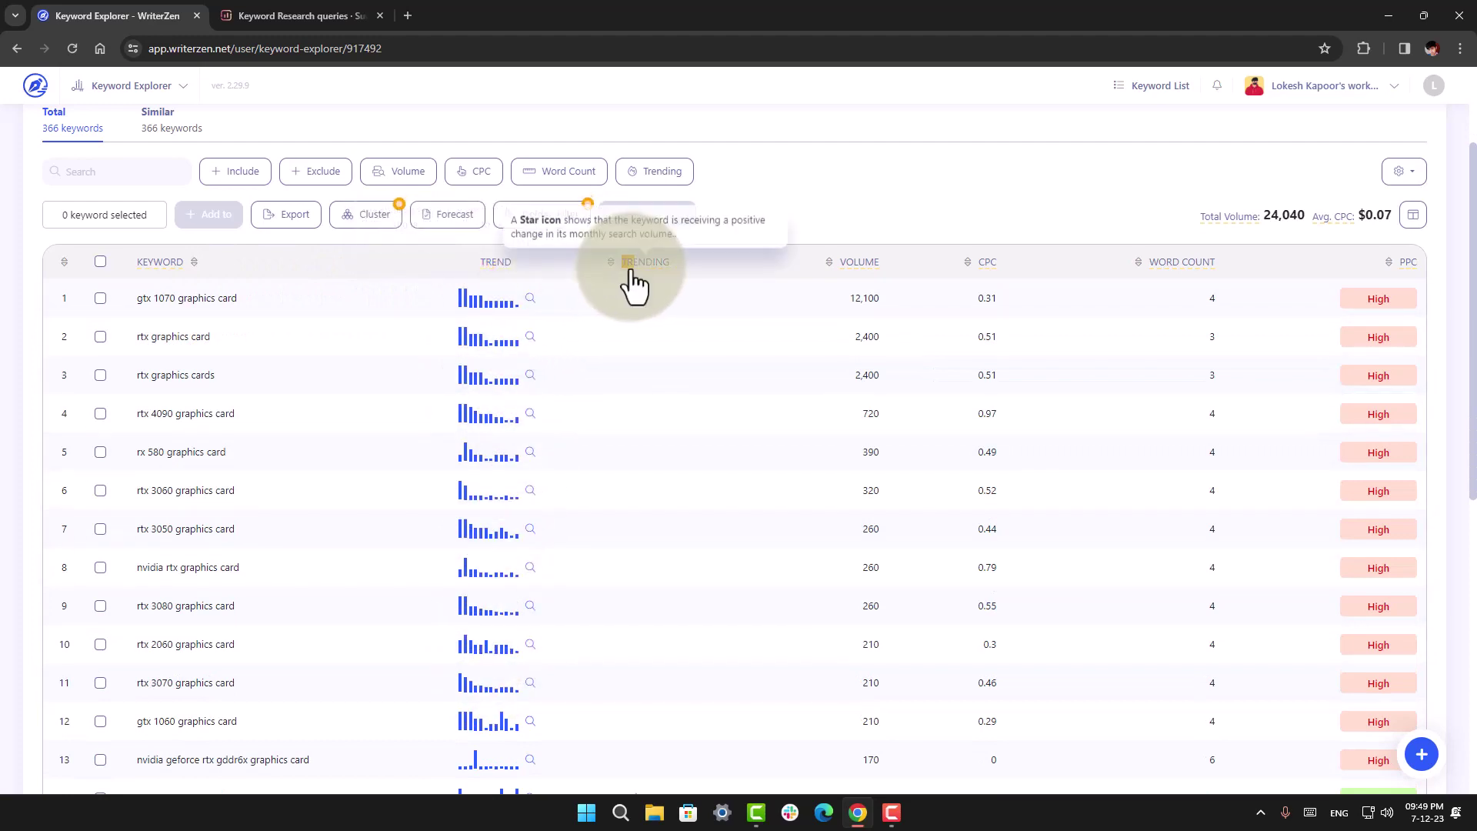
pyautogui.click(830, 263)
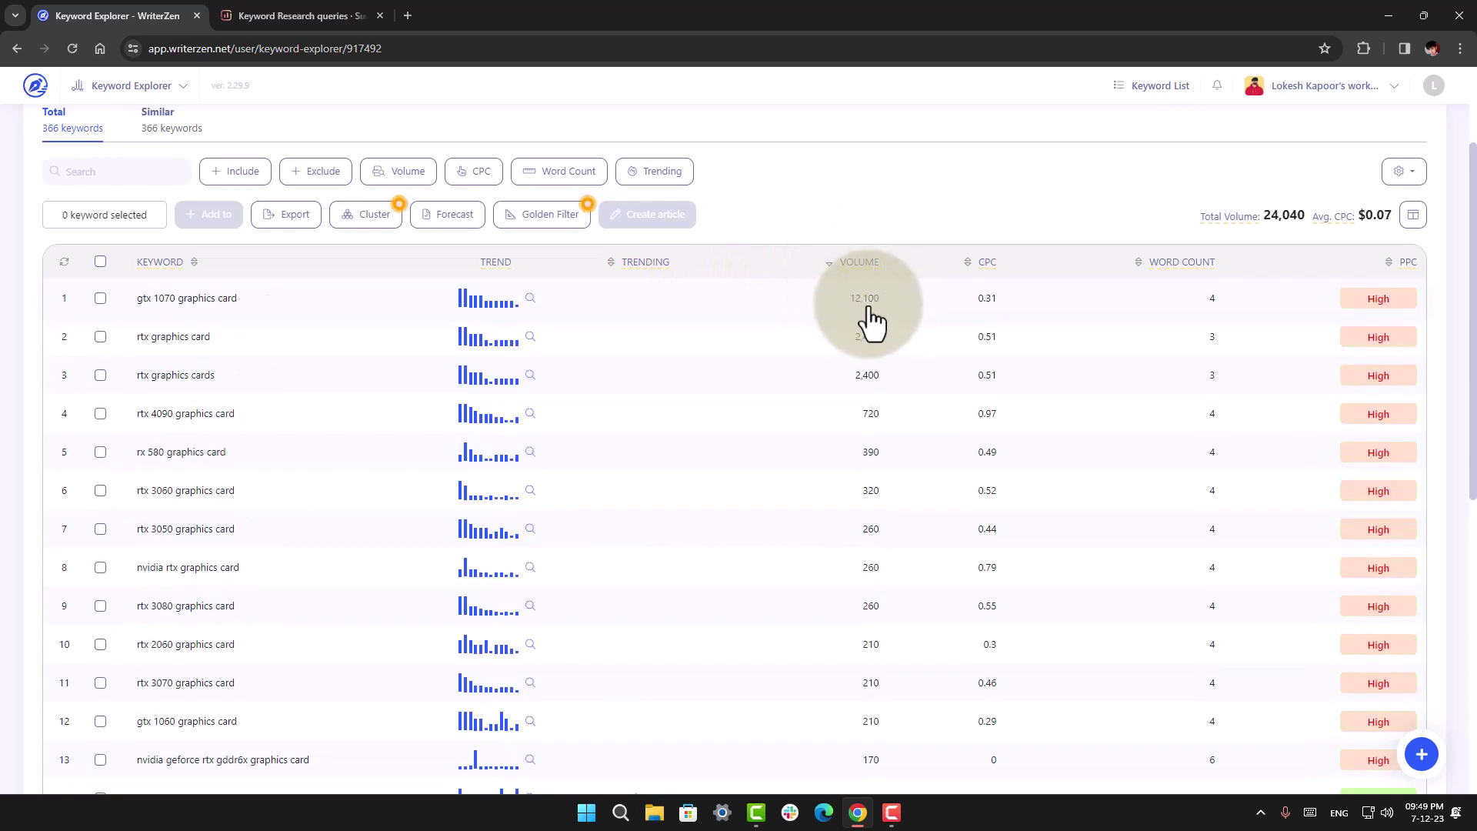
# Step: Show the Similar keywords for "RTX Graphics *" and look through the list
pyautogui.scroll(2, 223, 312)
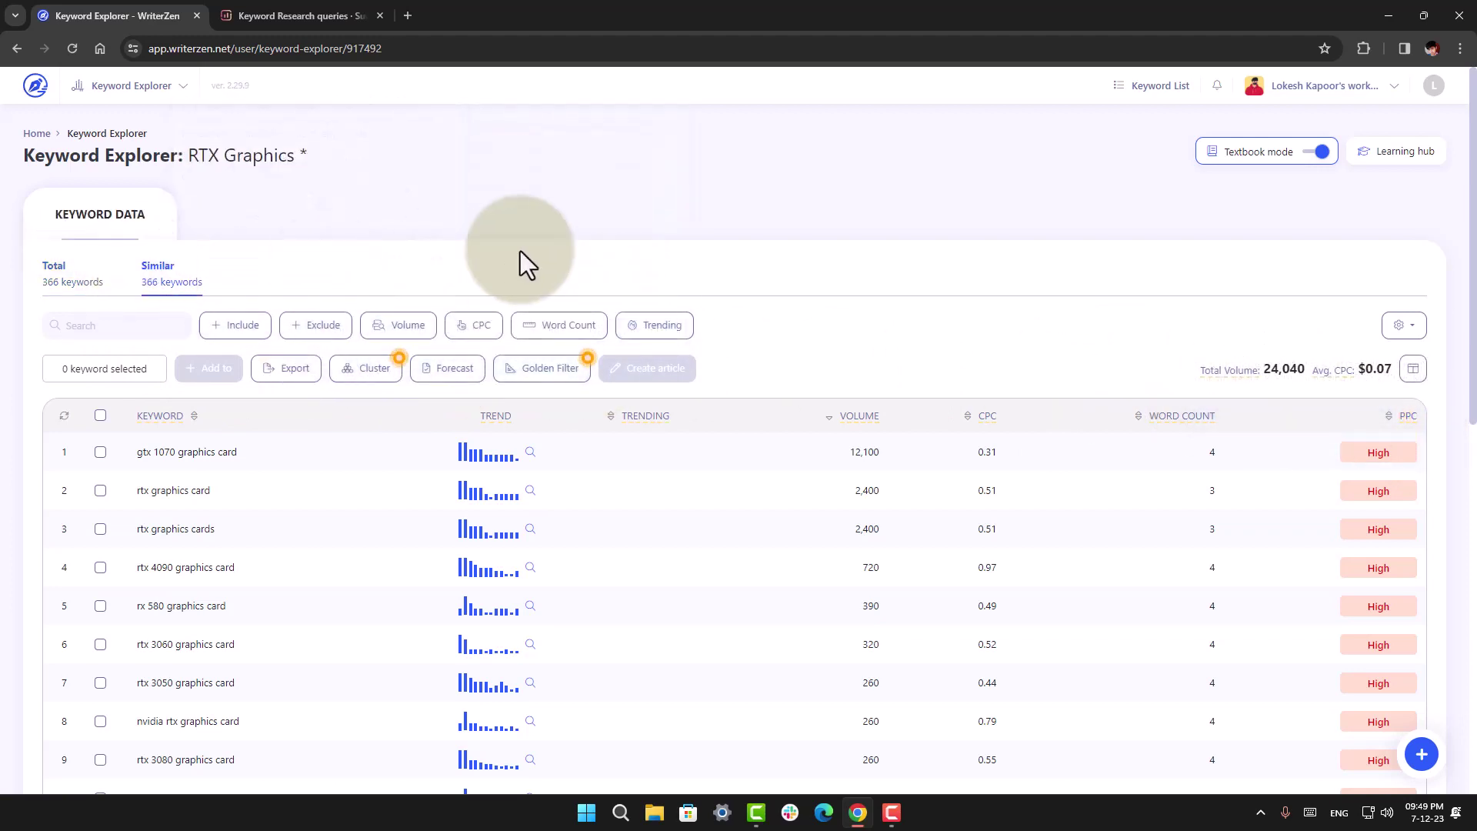
pyautogui.scroll(-2, 474, 410)
pyautogui.scroll(2, 454, 418)
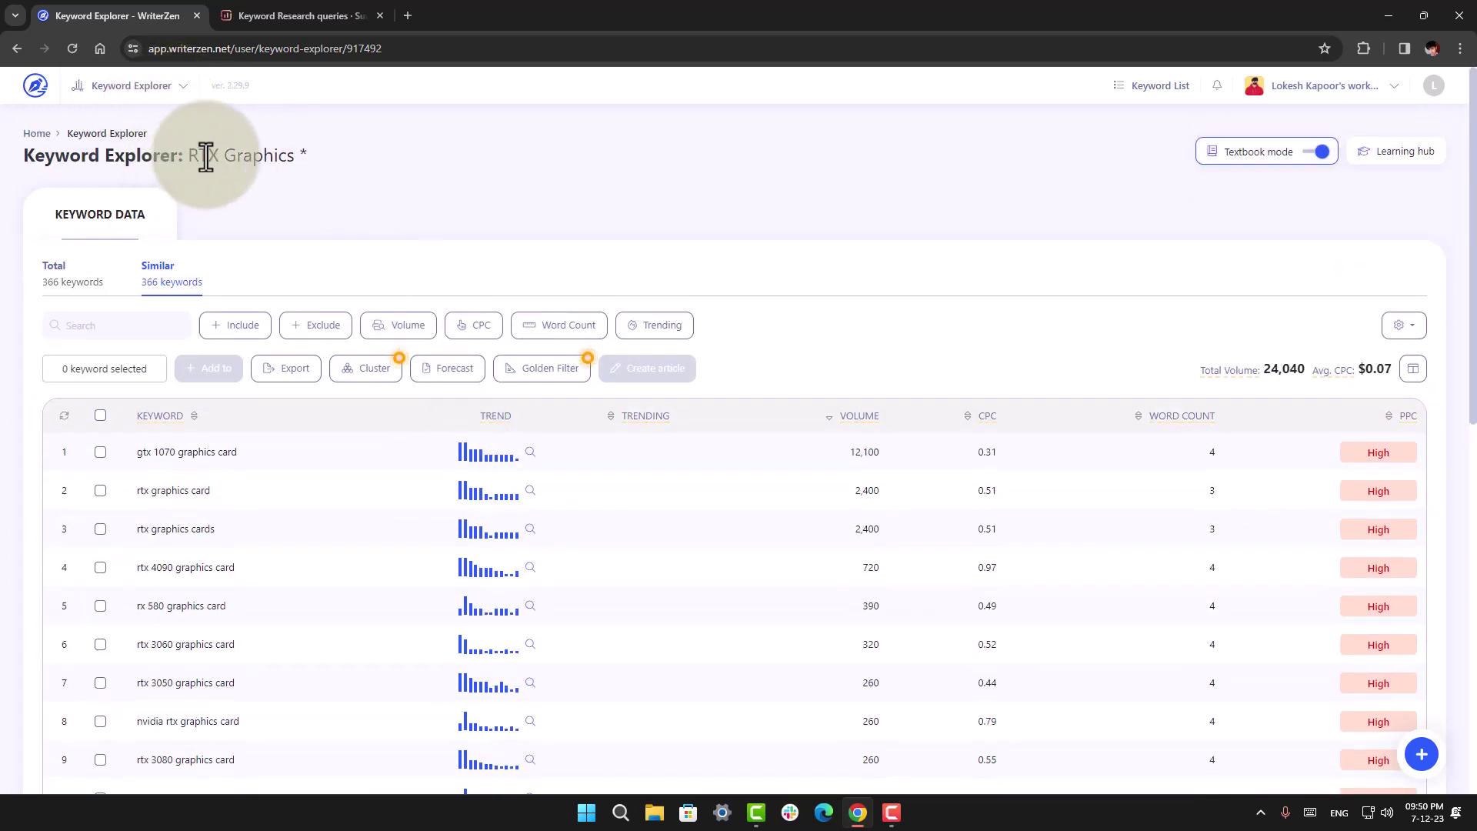
pyautogui.scroll(-2, 565, 202)
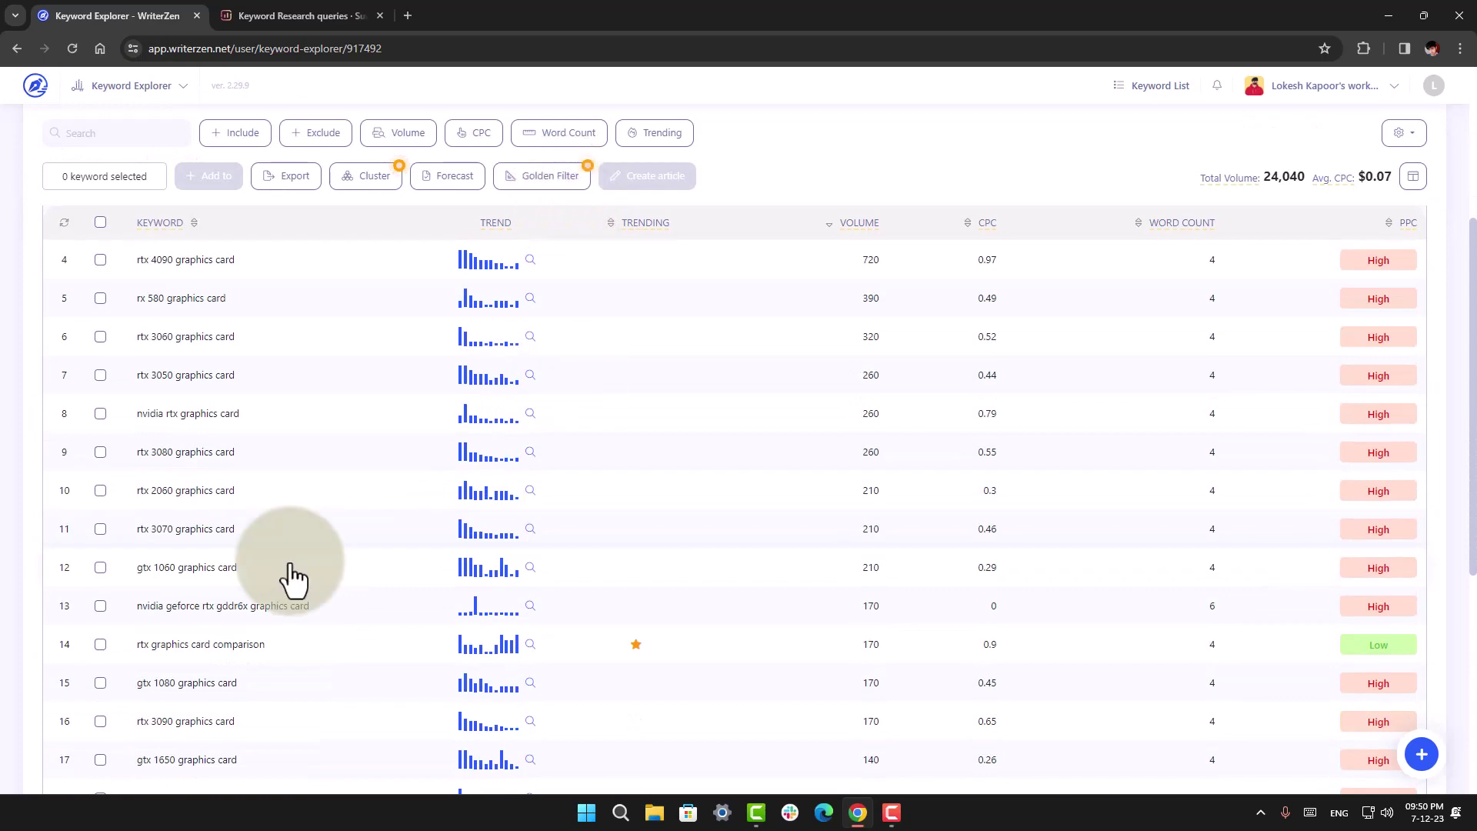
pyautogui.scroll(2, 381, 586)
pyautogui.scroll(-1, 692, 538)
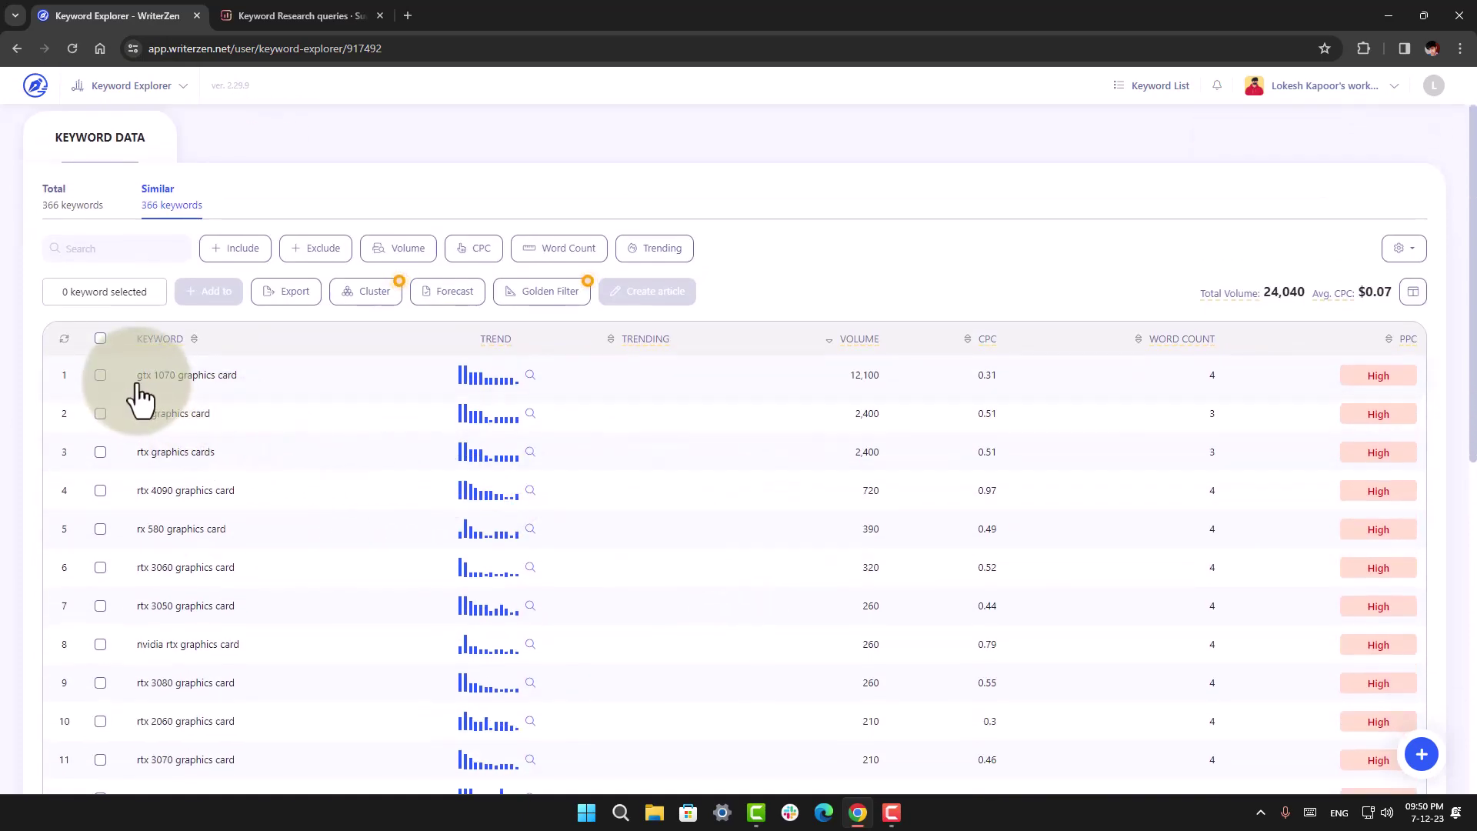
# Step: Expand "gtx 1070 graphics card" in the Similar list and review its monthly search volume data and the explanation of search volume
pyautogui.click(238, 396)
pyautogui.moveTo(892, 669)
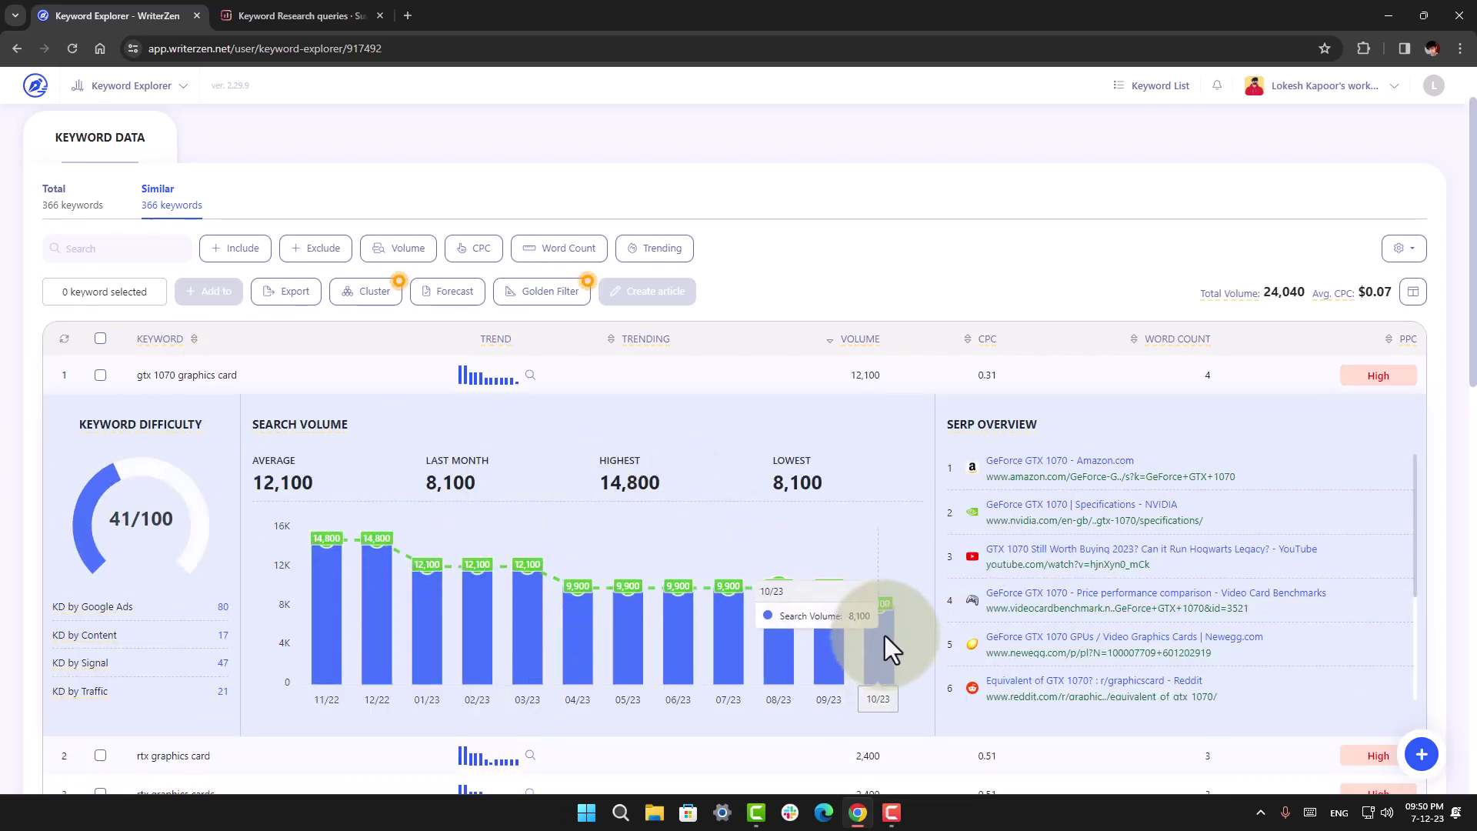
pyautogui.moveTo(301, 423)
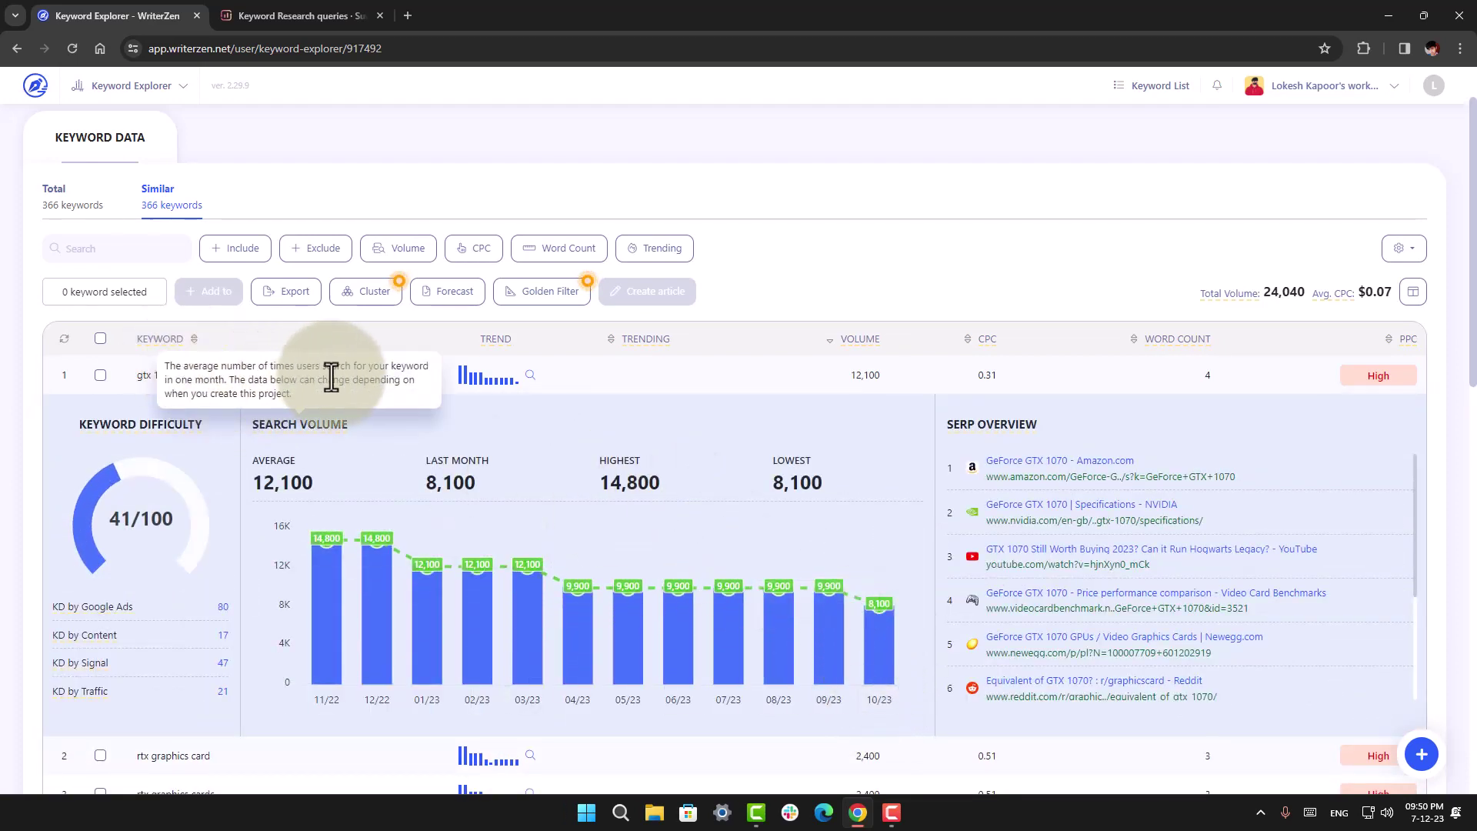
# Step: Collapse the "gtx 1070 graphics card" details and look through the Similar keywords
pyautogui.click(481, 377)
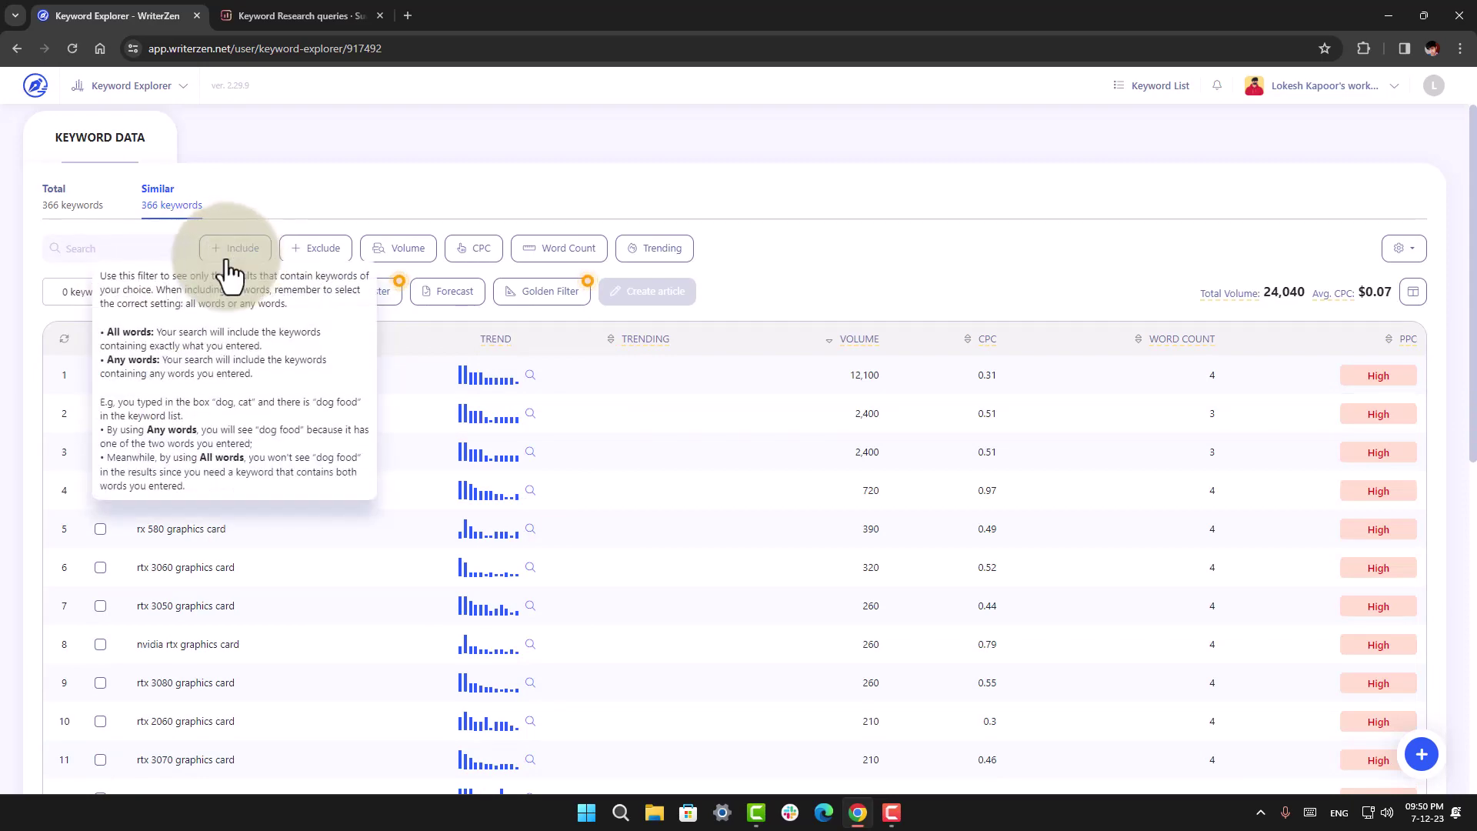
pyautogui.scroll(-3, 306, 600)
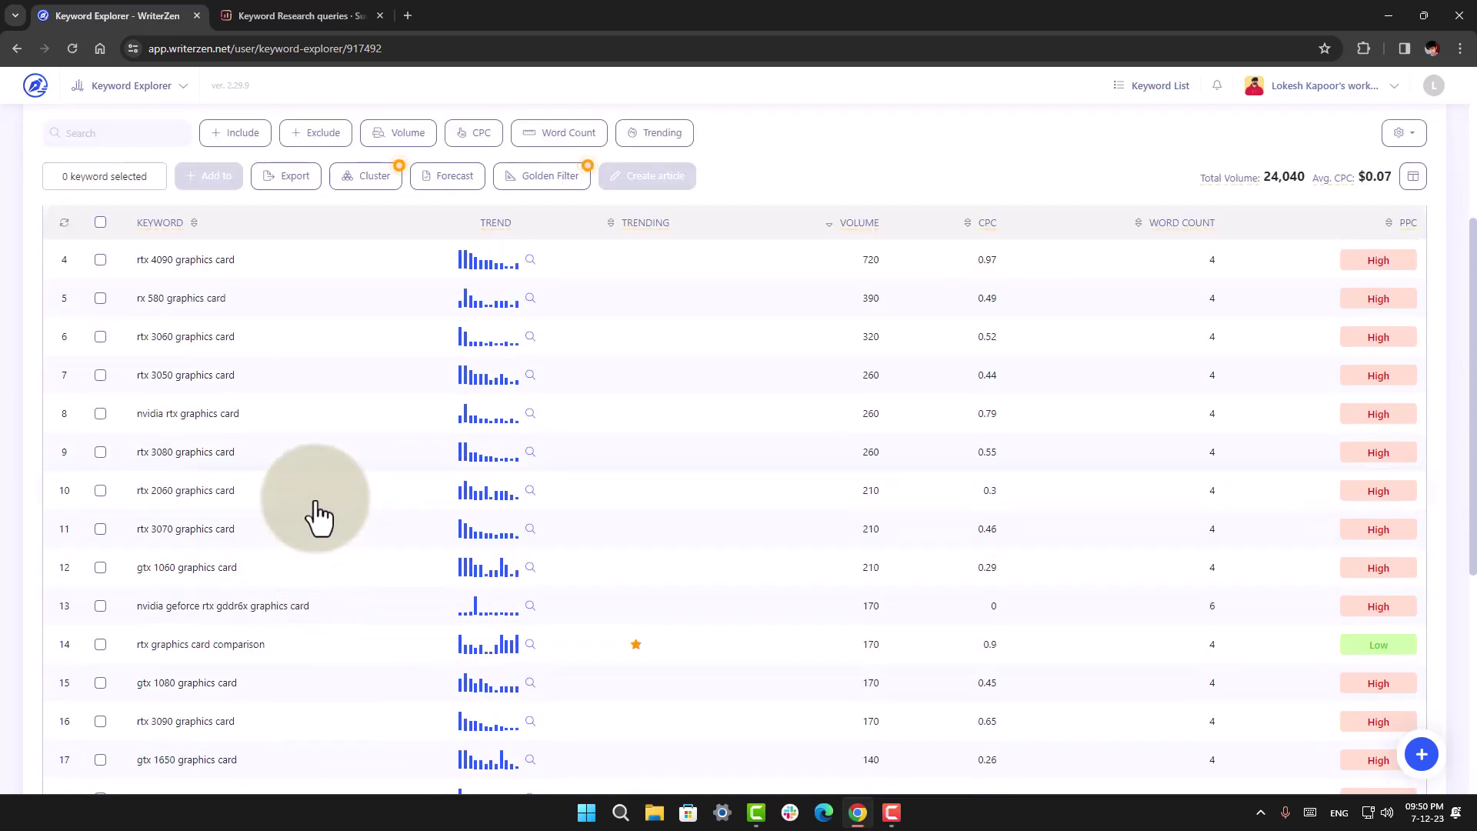
pyautogui.scroll(3, 297, 561)
pyautogui.scroll(-2, 299, 561)
pyautogui.scroll(-1, 297, 561)
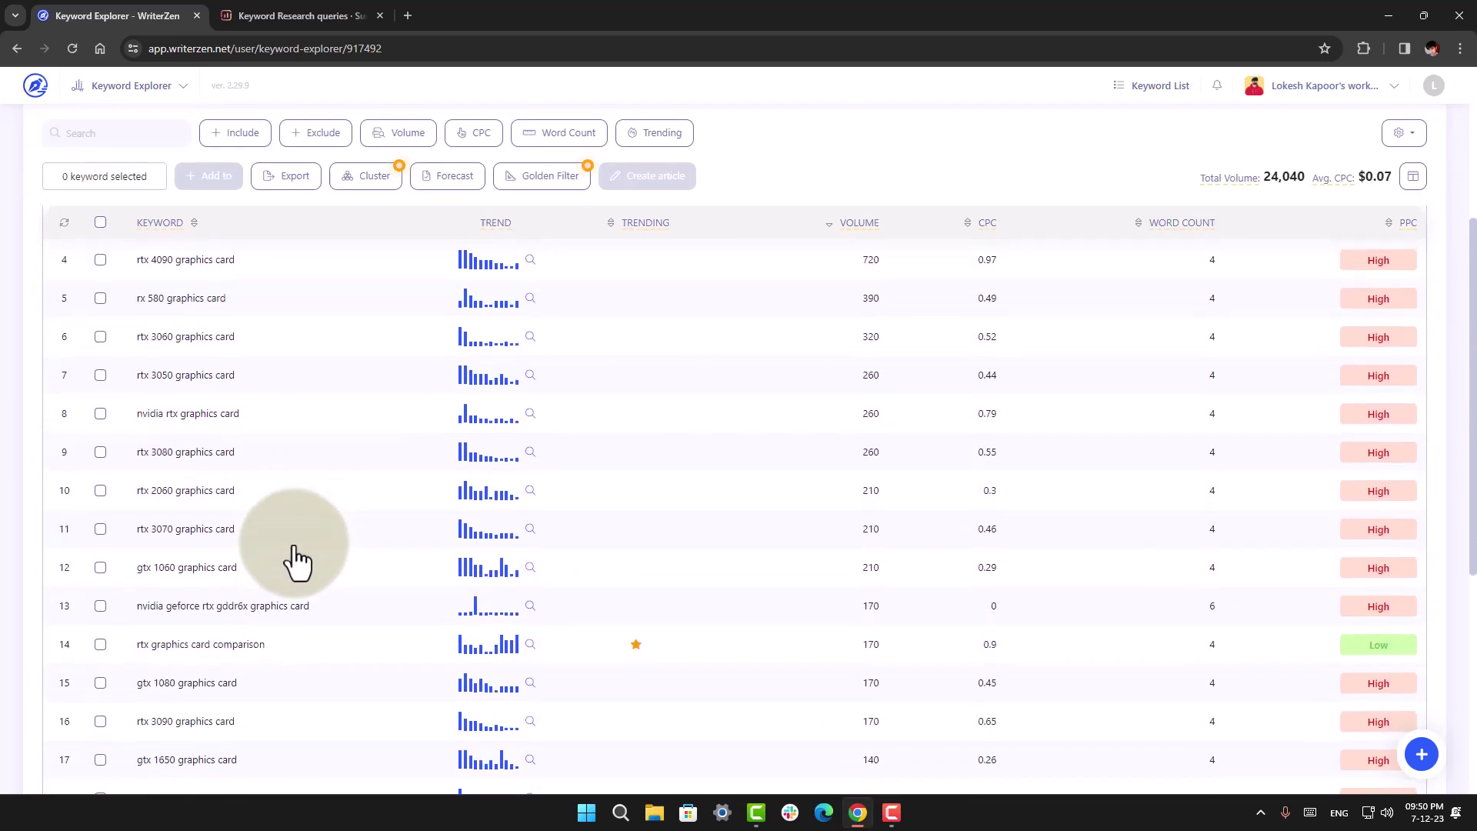
# Step: Expand "rtx 3070 graphics card", review its keyword difficulty, monthly search volume and SERP overview, and collapse it
pyautogui.click(220, 531)
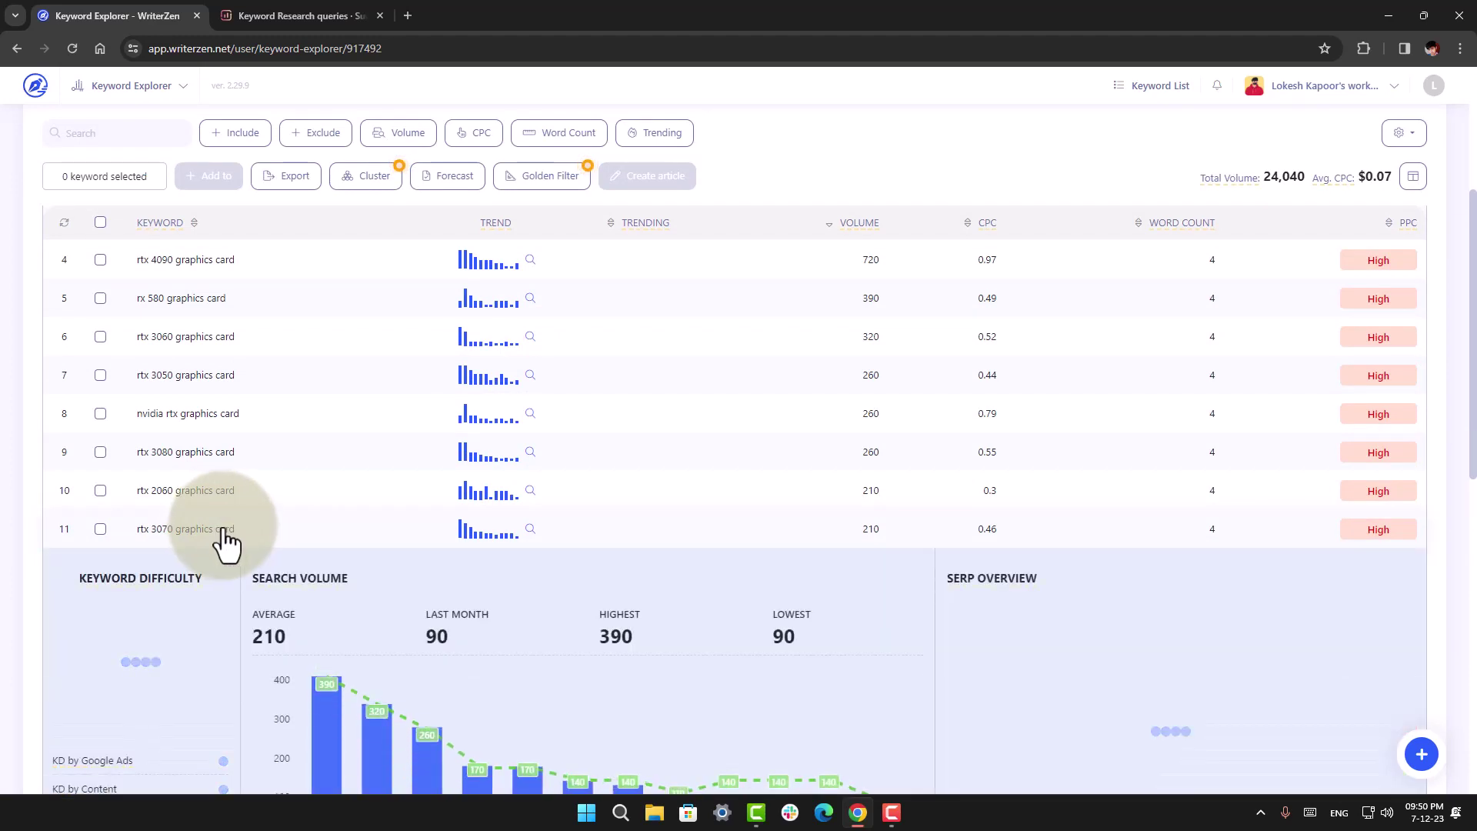
pyautogui.scroll(-3, 329, 527)
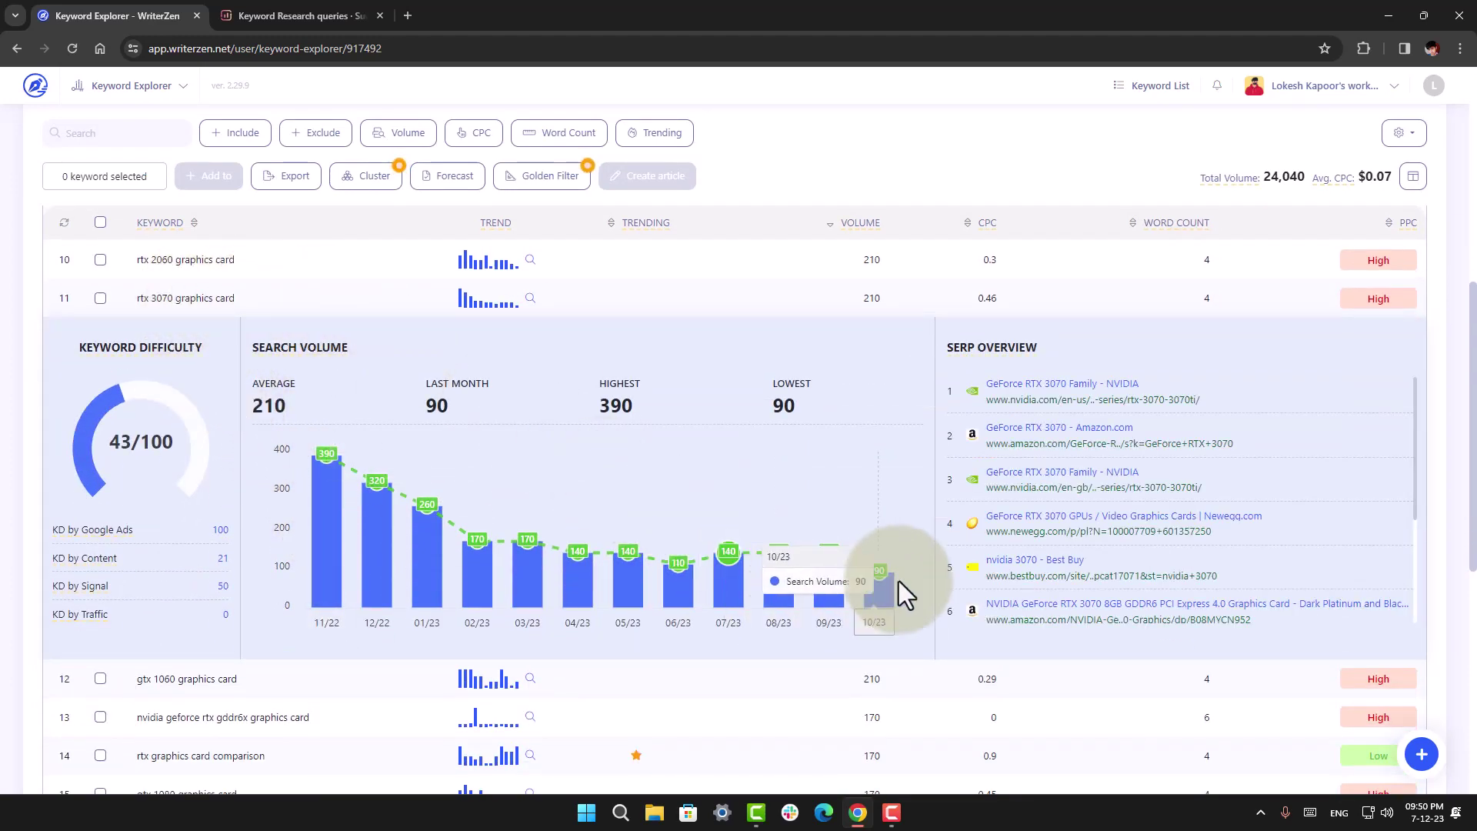
pyautogui.click(269, 306)
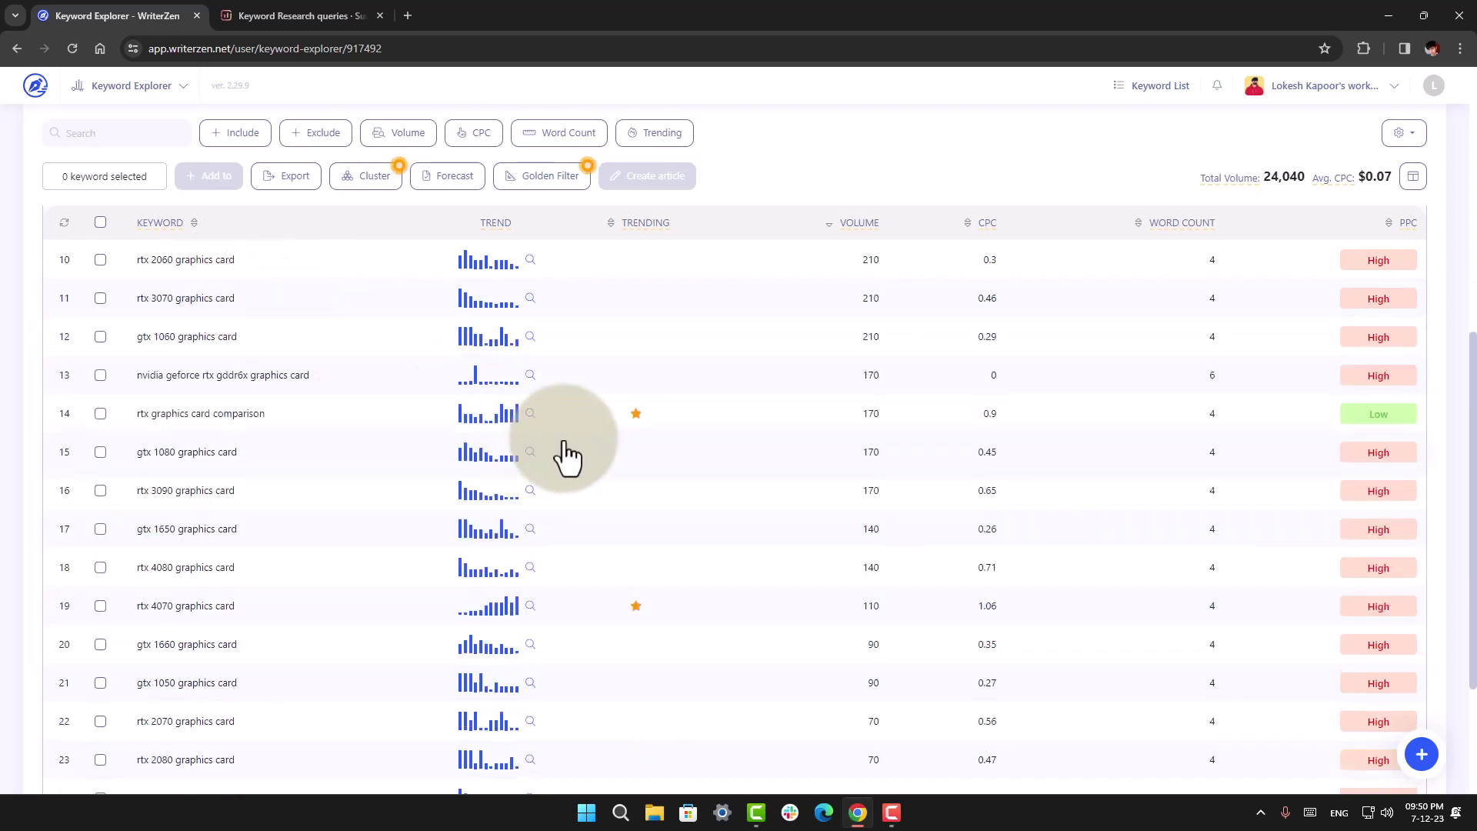
# Step: Expand "rtx 4090 graphics card", review its keyword difficulty, search volume and SERP data, and look through the keywords listed below it
pyautogui.scroll(4, 562, 453)
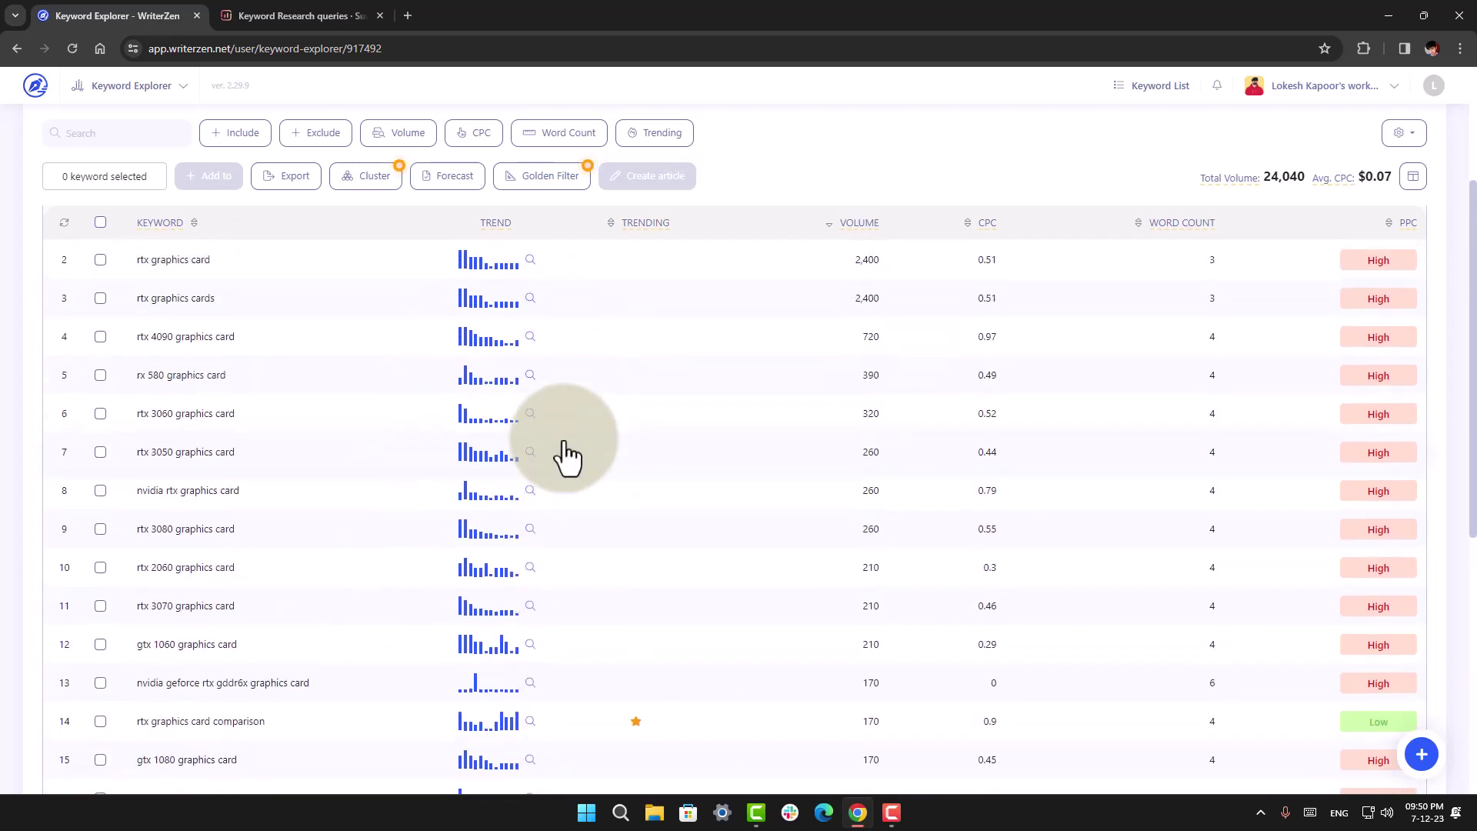
pyautogui.click(223, 342)
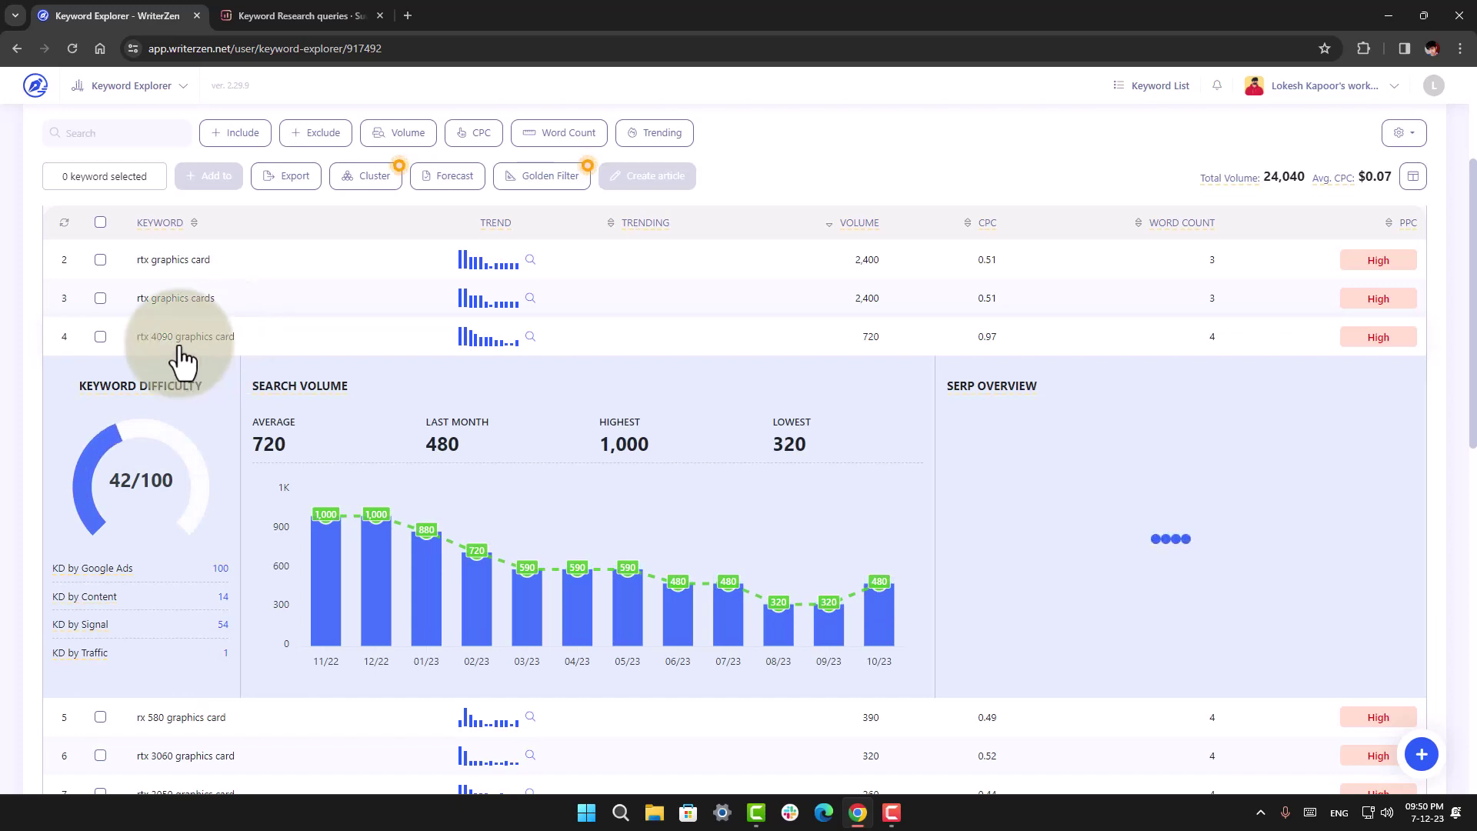
pyautogui.scroll(-2, 407, 513)
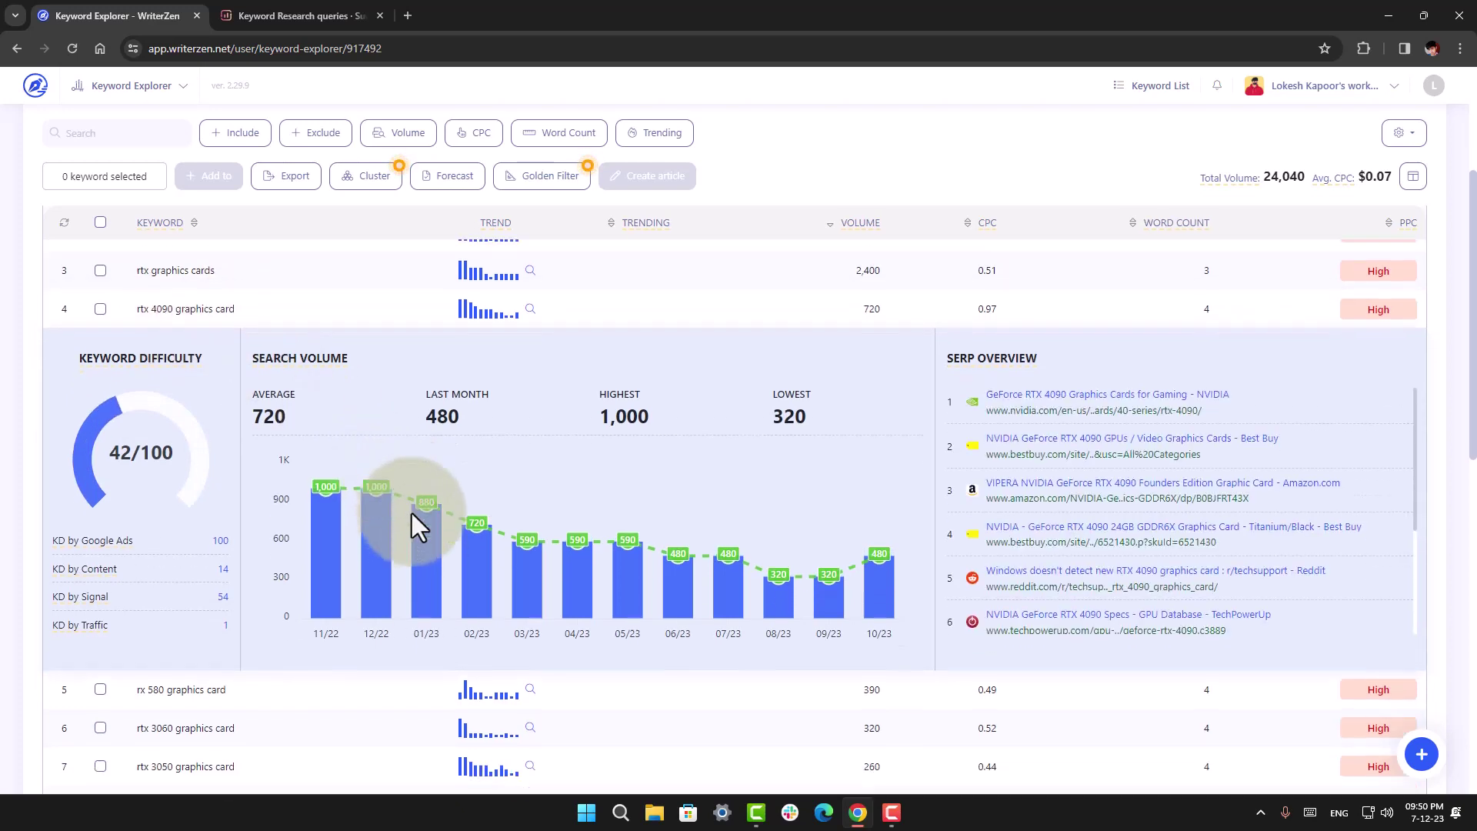
pyautogui.scroll(2, 412, 514)
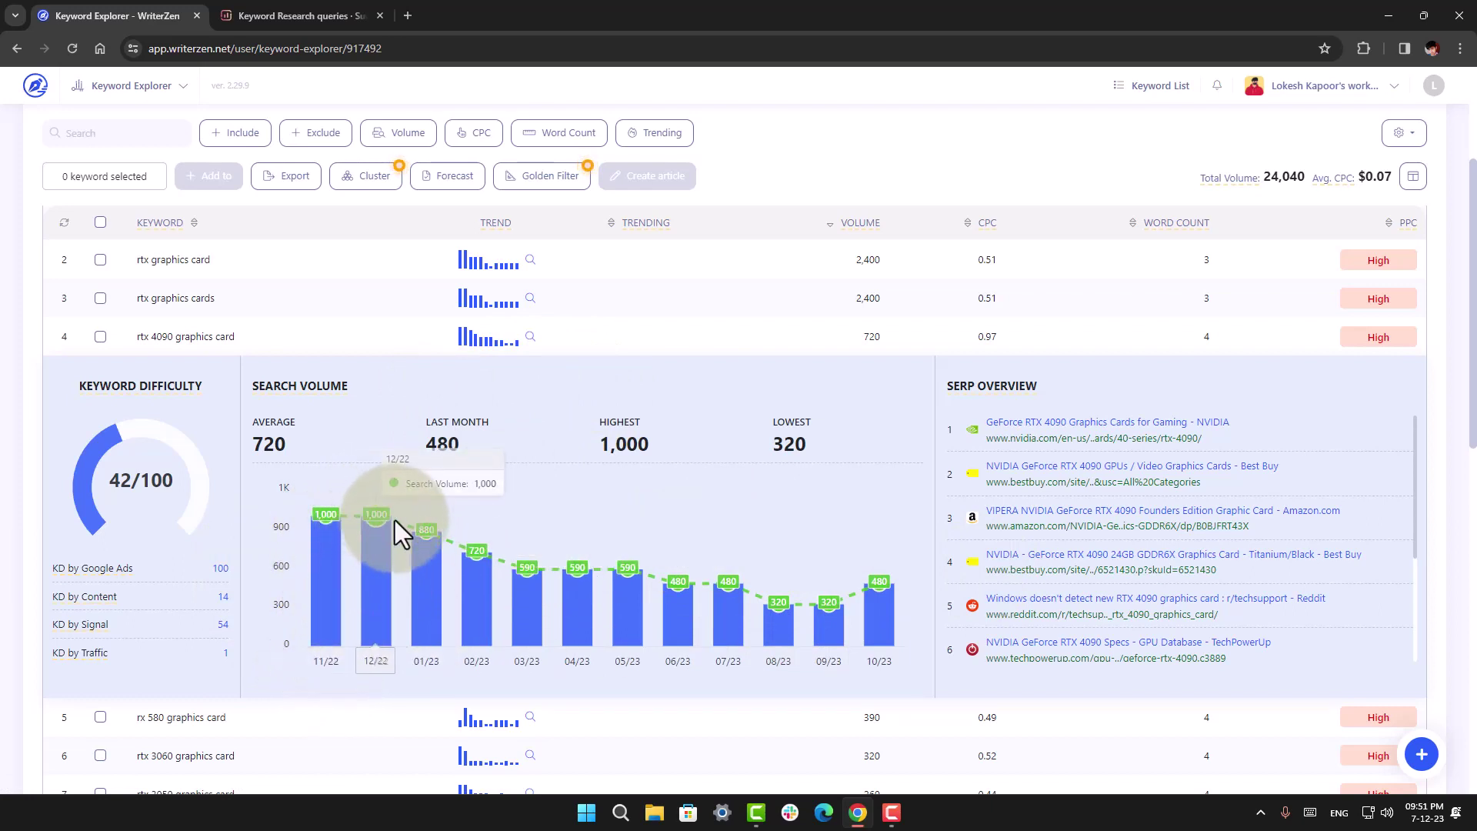
pyautogui.scroll(-4, 916, 528)
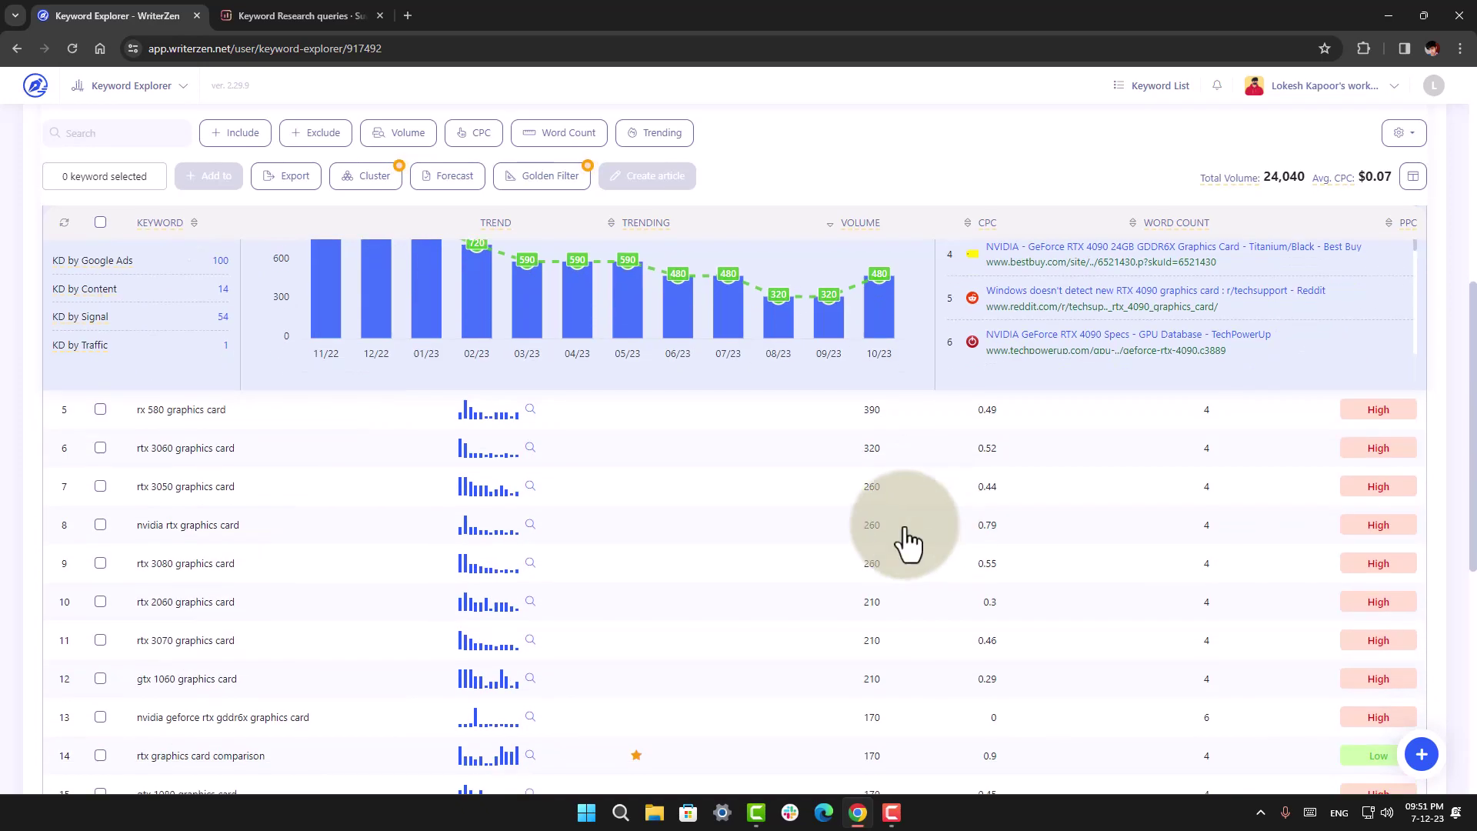
pyautogui.scroll(-4, 583, 545)
pyautogui.scroll(2, 539, 539)
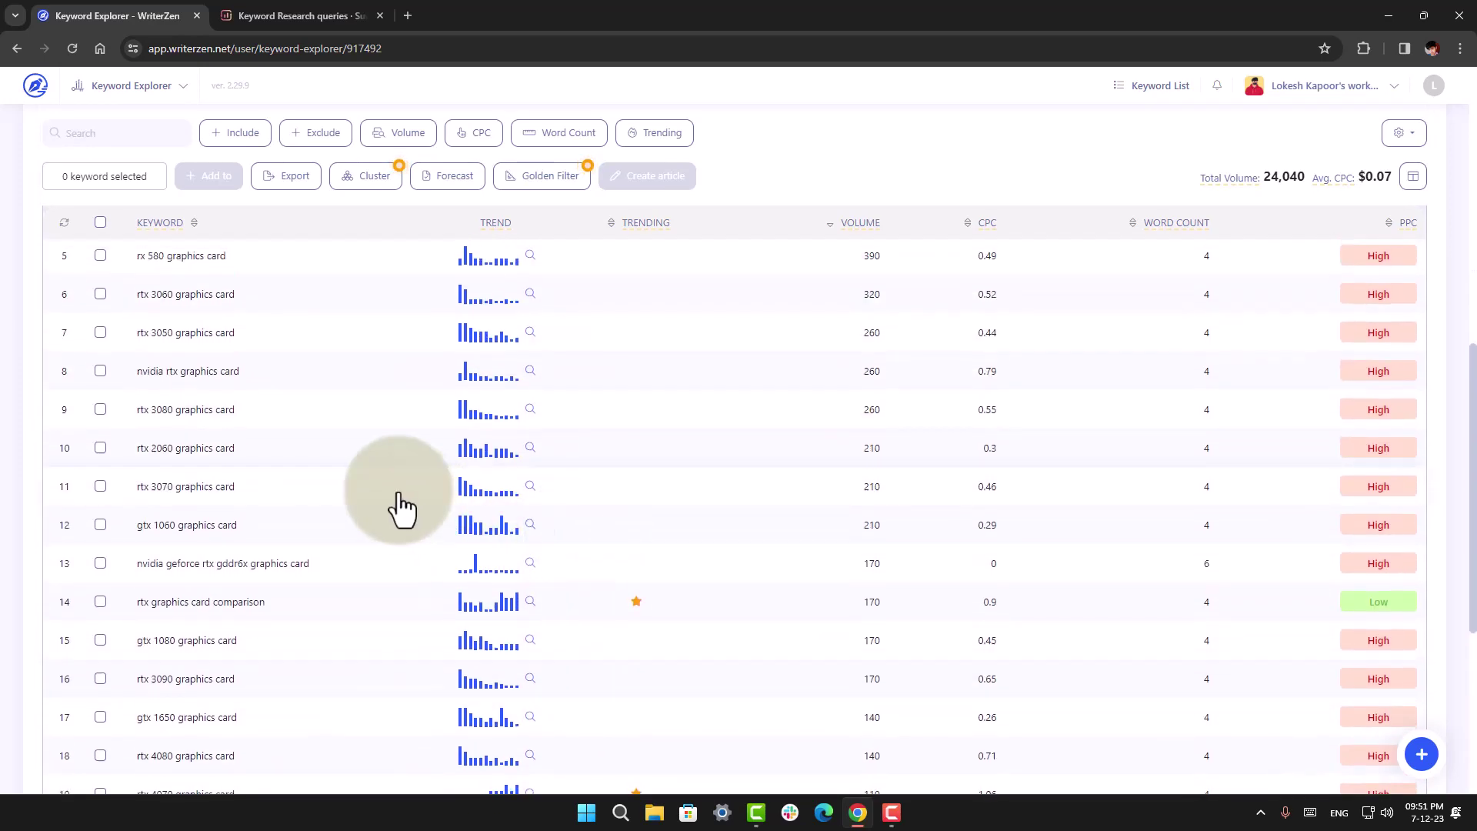
pyautogui.scroll(2, 346, 431)
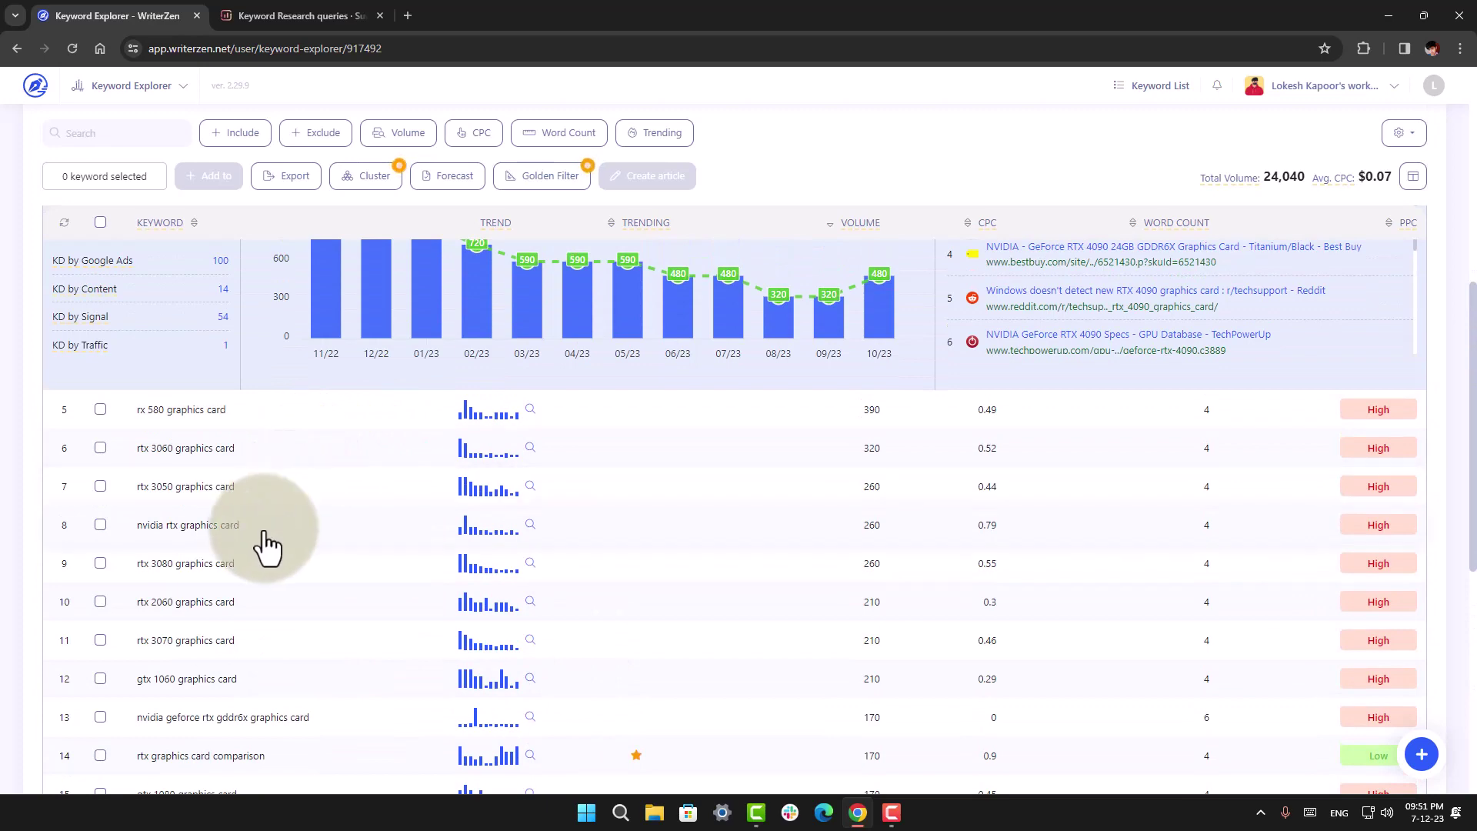
# Step: Show the Total keywords for "RTX Graphics *" and filter the table to trending keywords only
pyautogui.scroll(6, 308, 542)
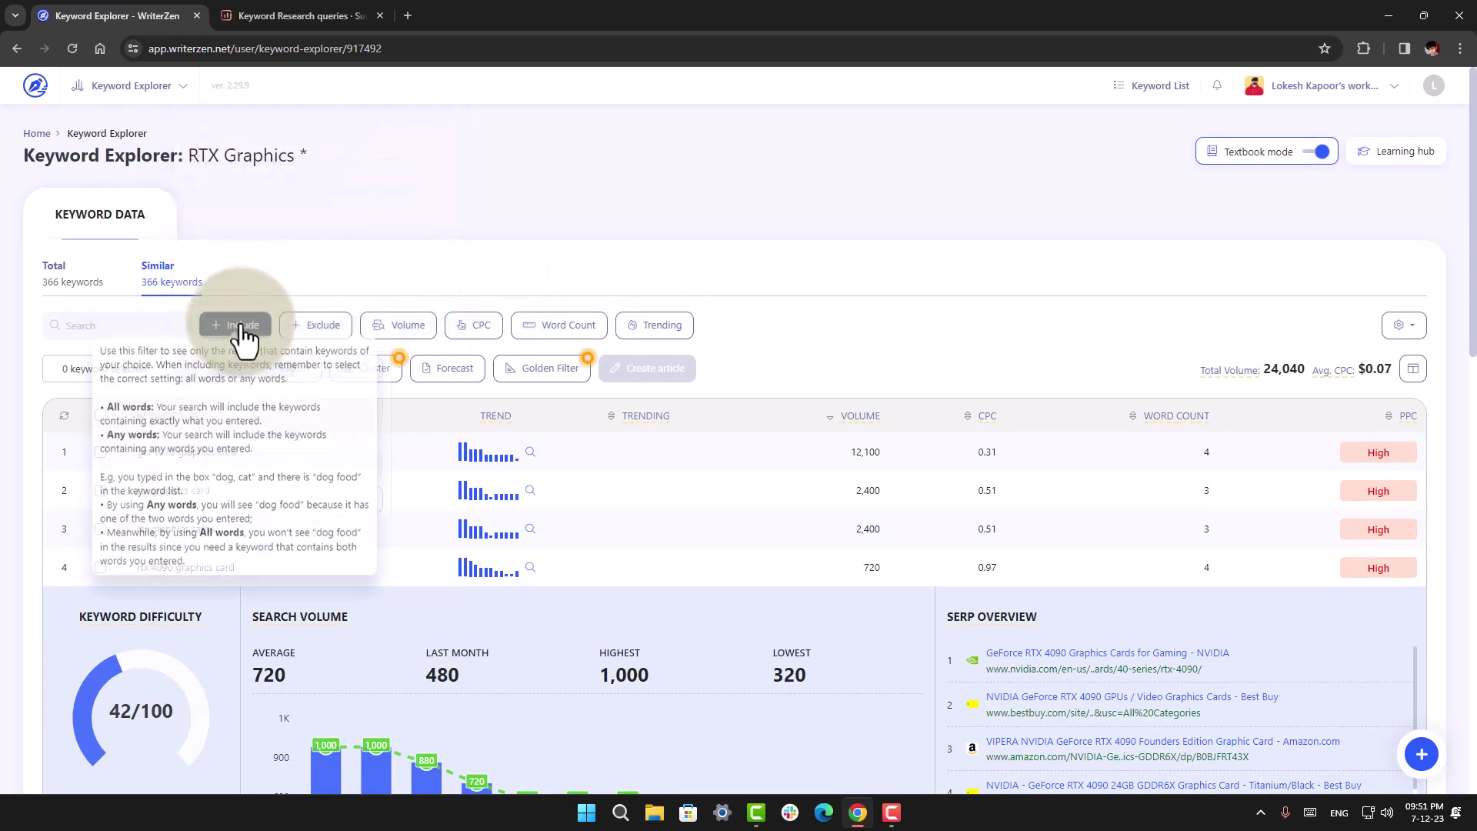
pyautogui.click(233, 332)
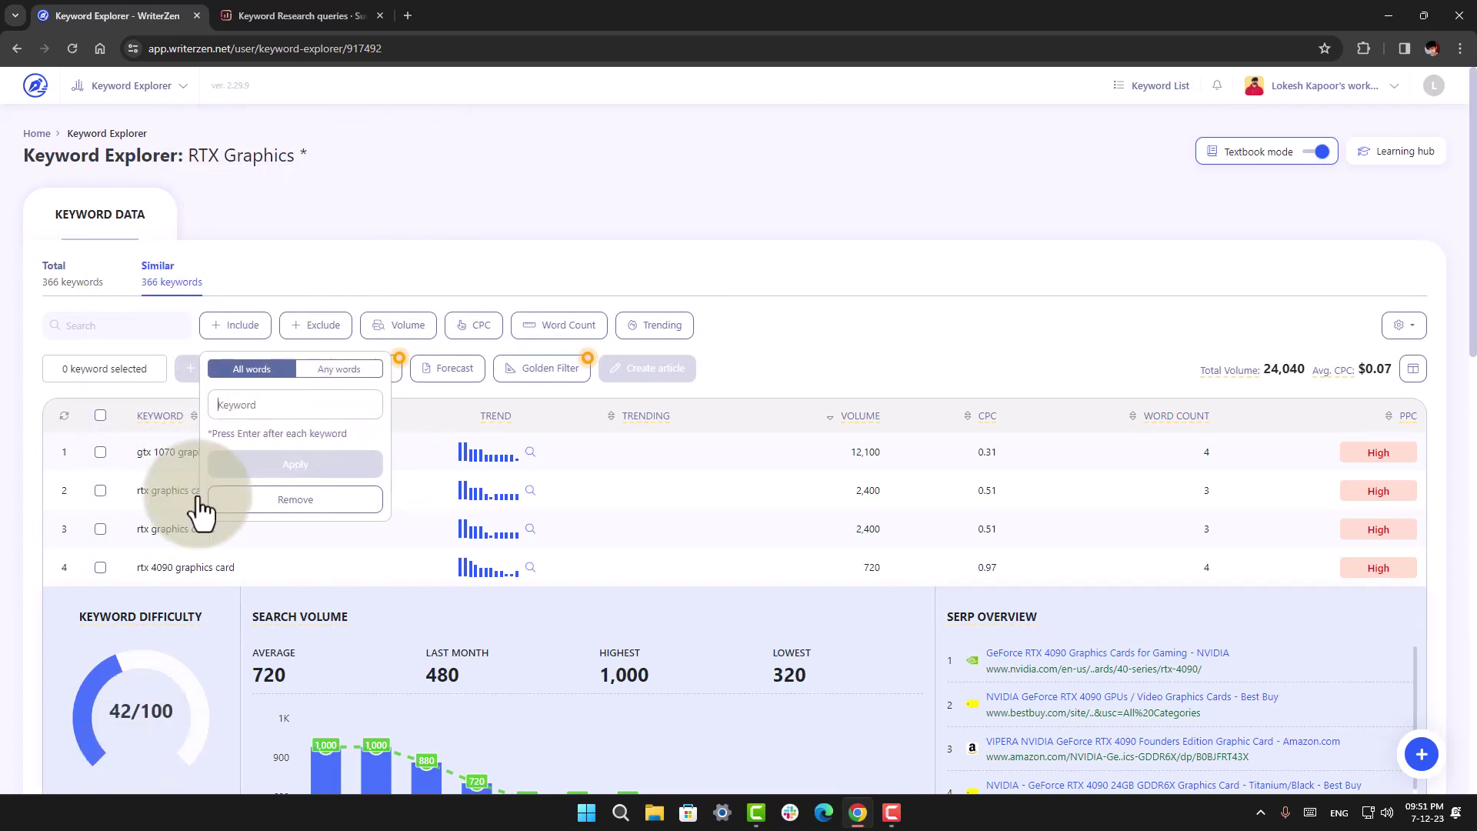
pyautogui.click(81, 287)
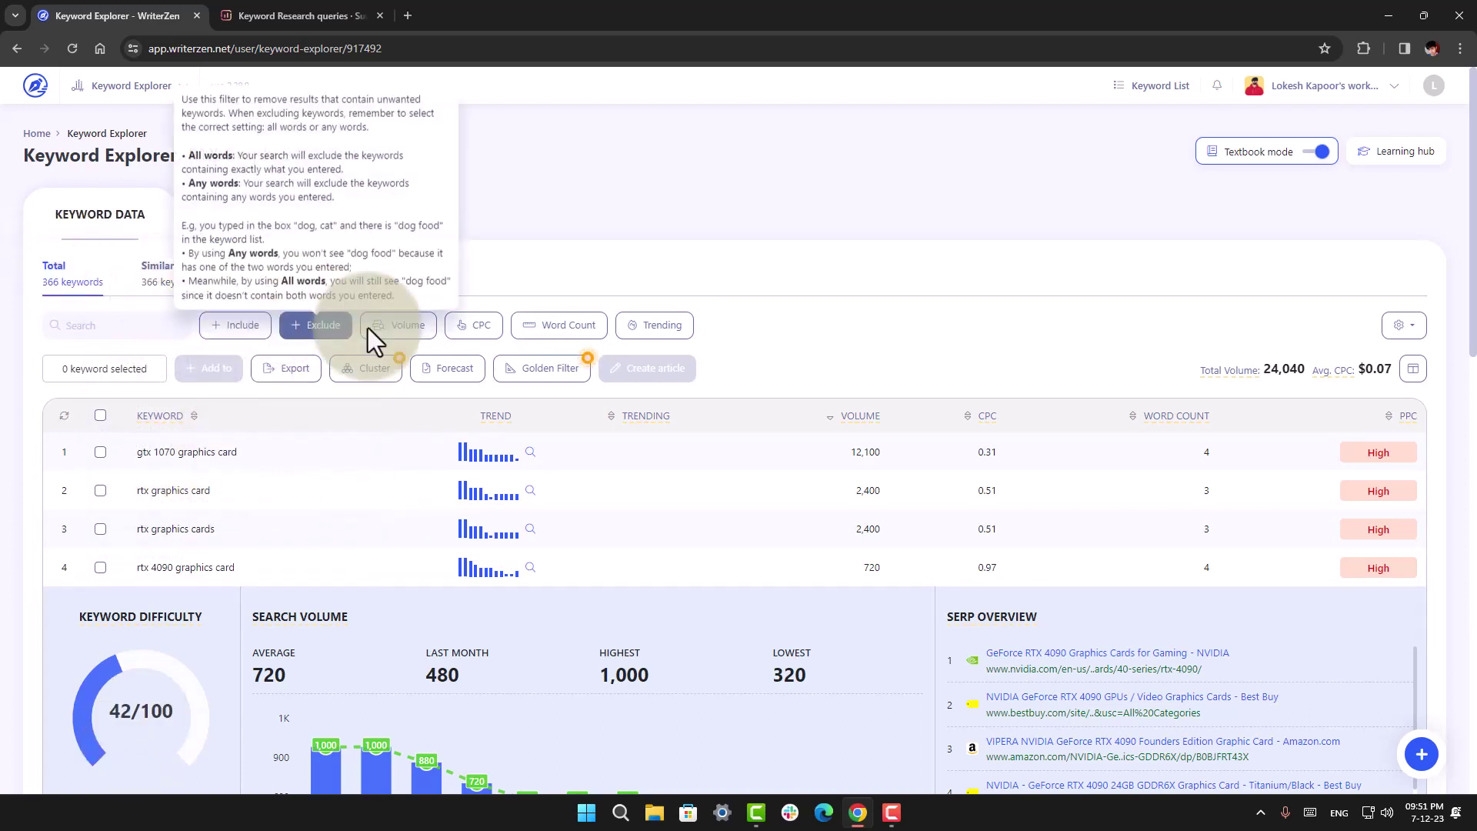
pyautogui.click(641, 333)
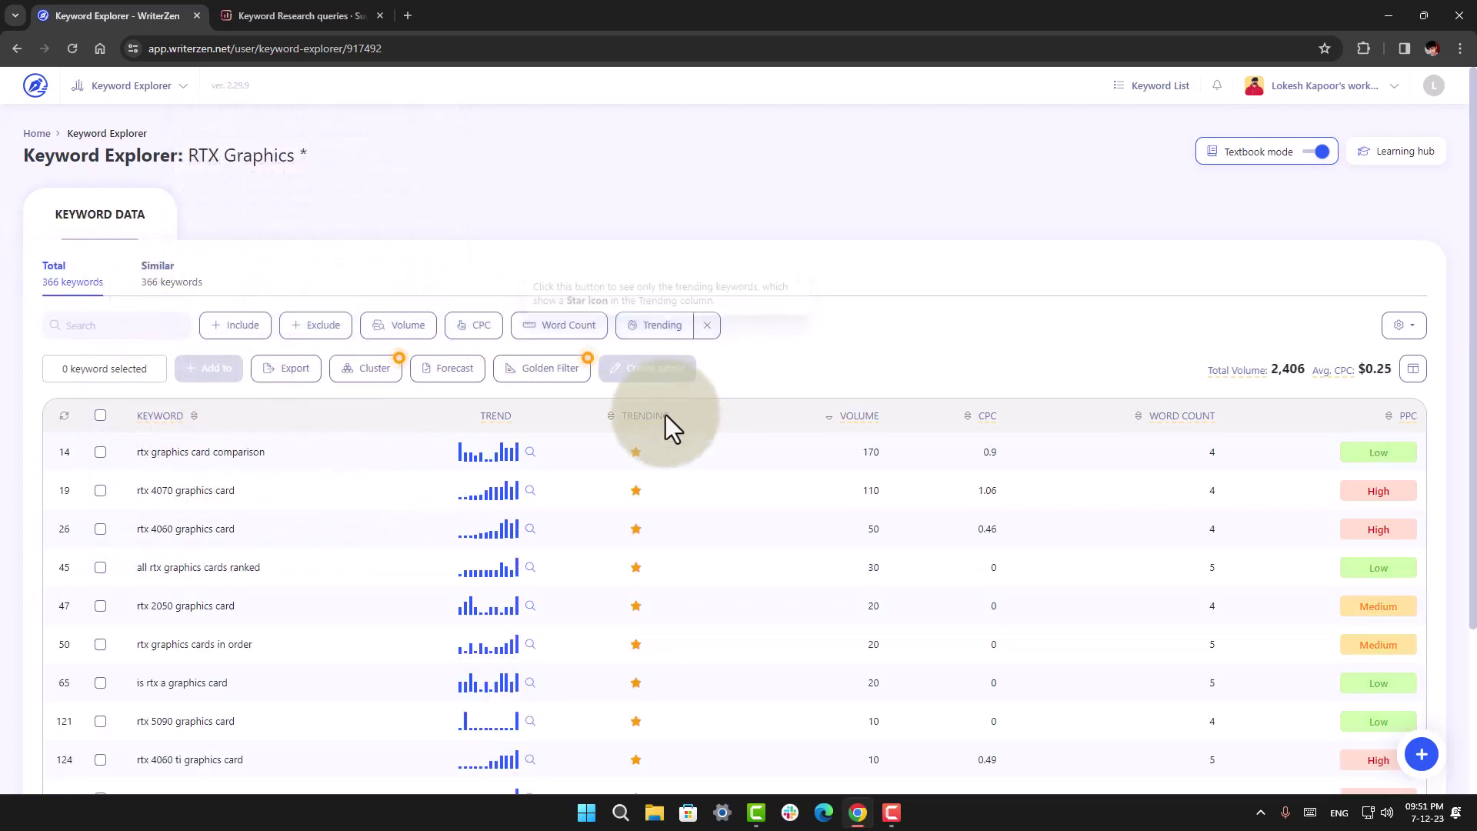
# Step: Expand "rtx graphics card comparison", review its keyword difficulty, monthly search volume and SERP overview, and collapse it
pyautogui.click(263, 461)
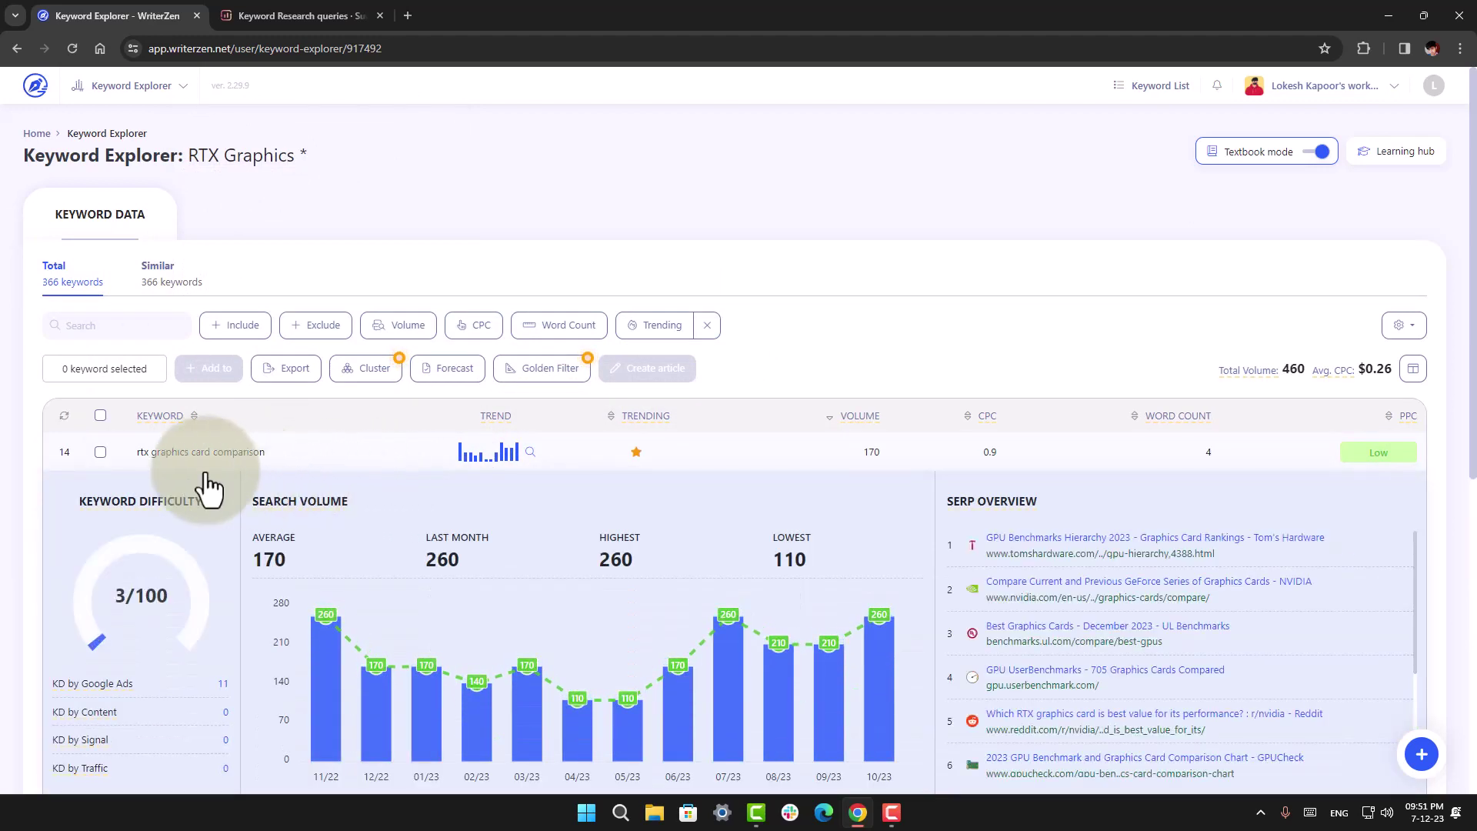
pyautogui.scroll(-2, 846, 644)
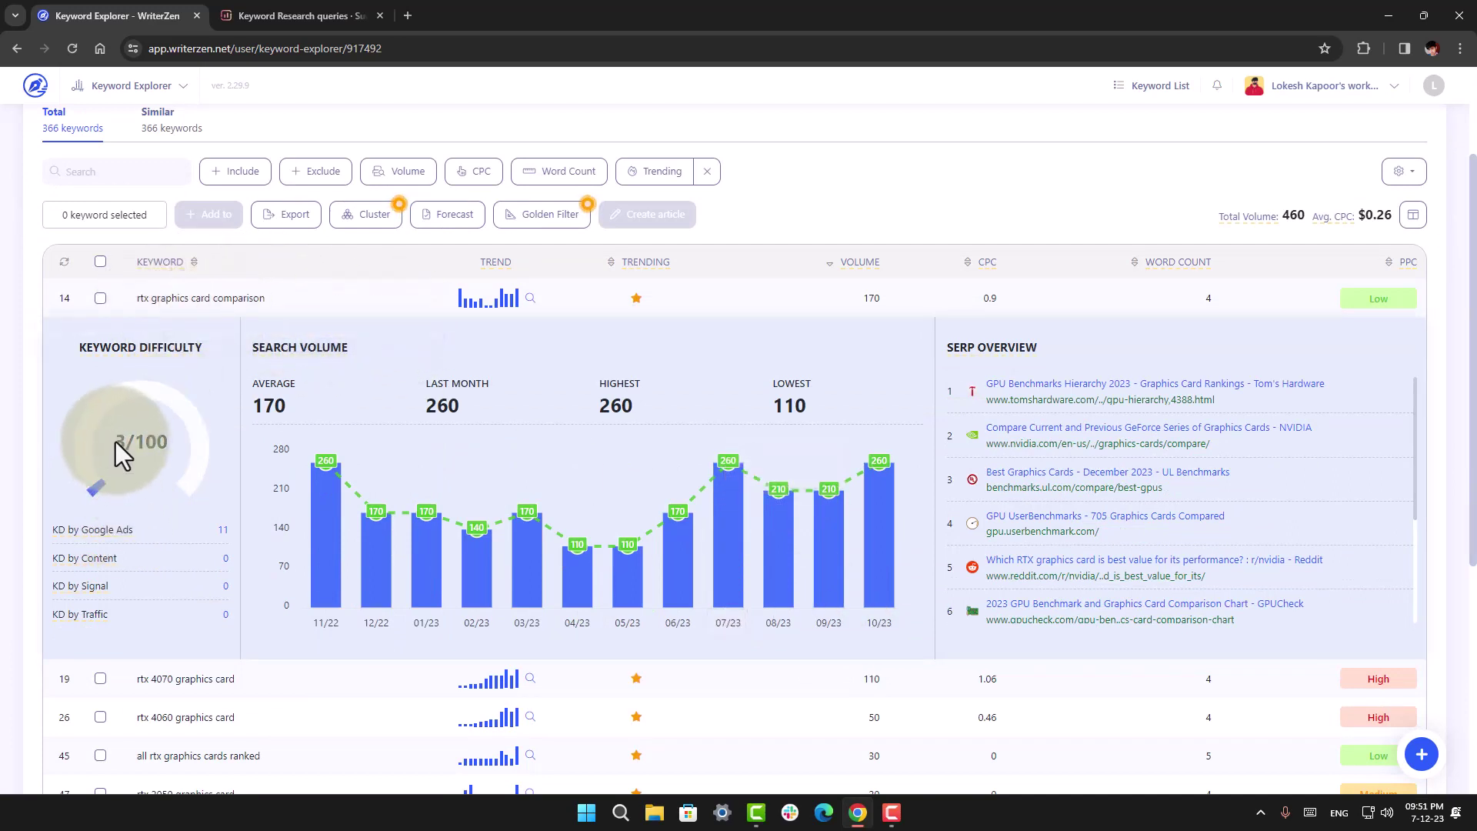
pyautogui.moveTo(280, 330)
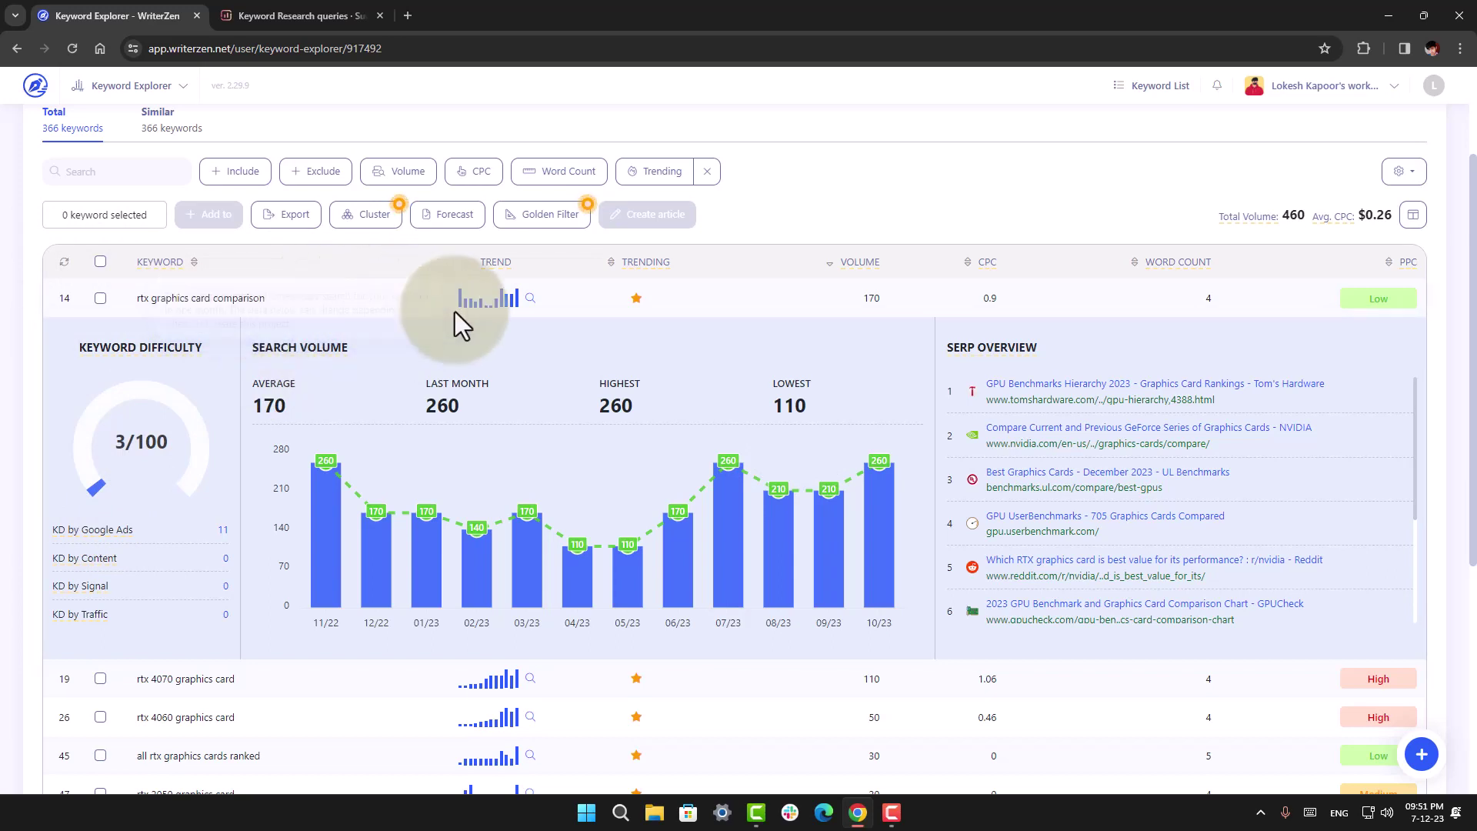
pyautogui.click(454, 309)
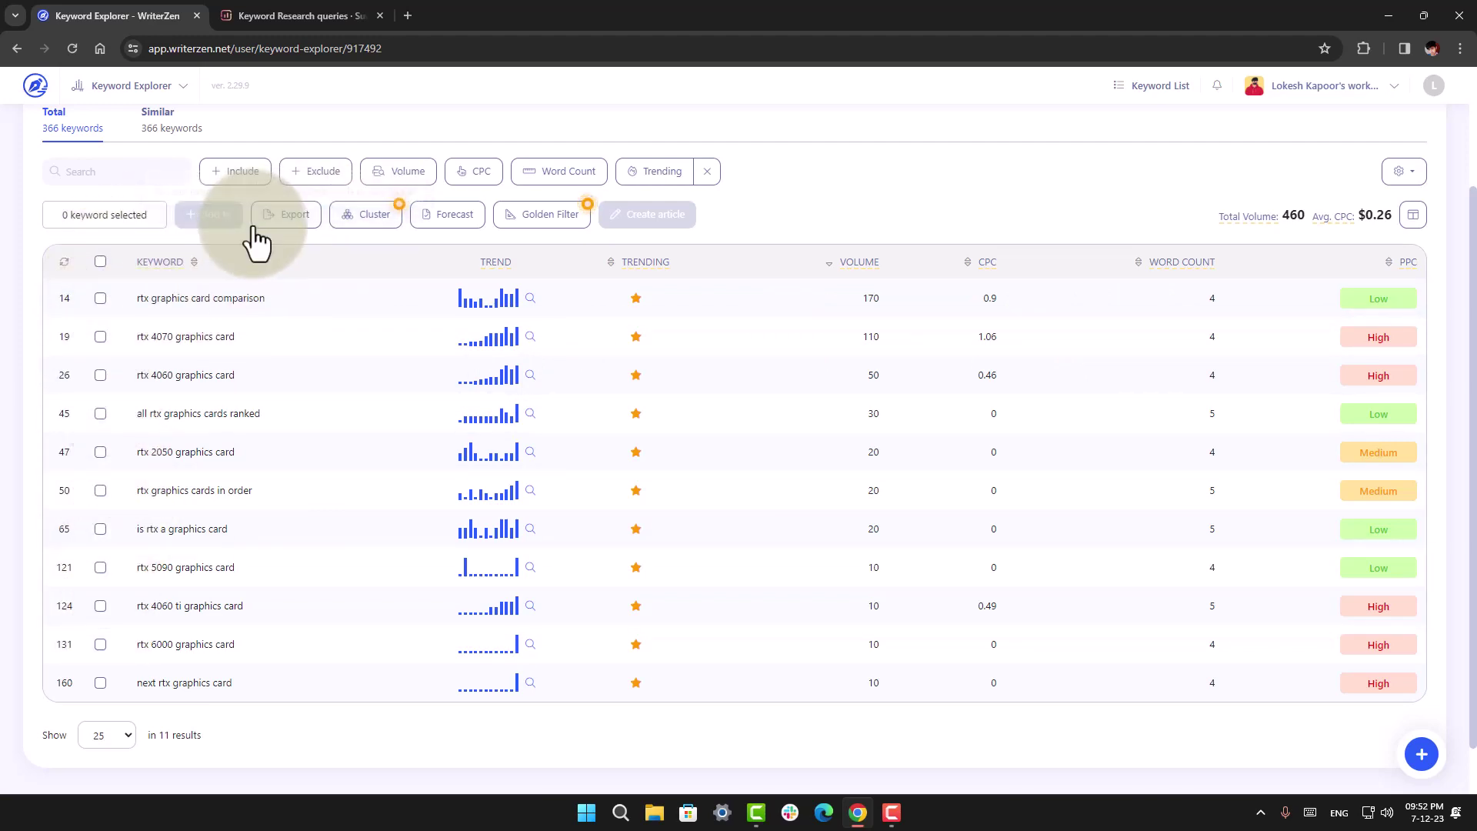
# Step: Select the first four trending keywords, from "rtx graphics card comparison" to "all rtx graphics cards ranked"
pyautogui.moveTo(382, 238)
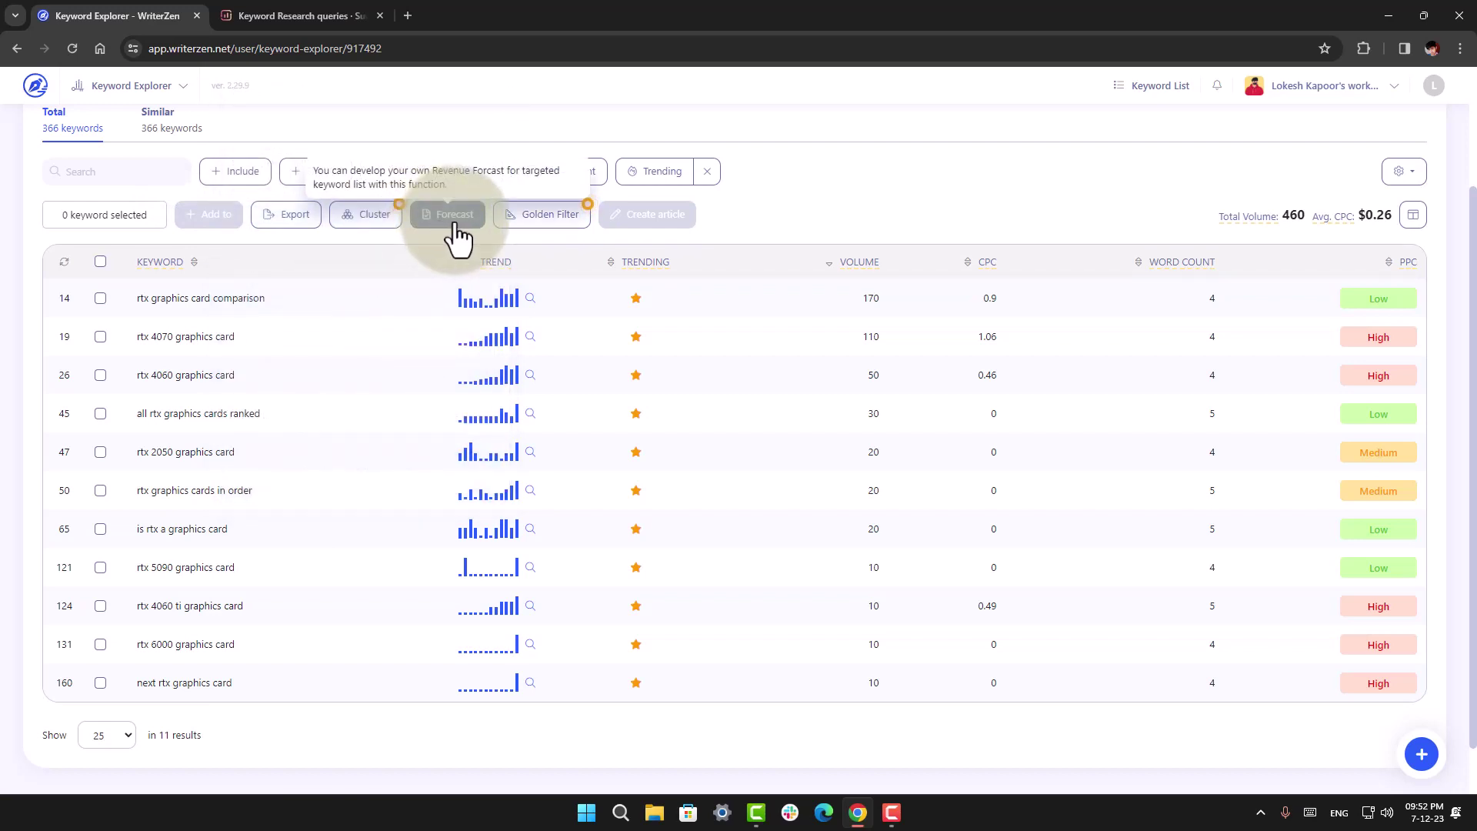
pyautogui.moveTo(550, 229)
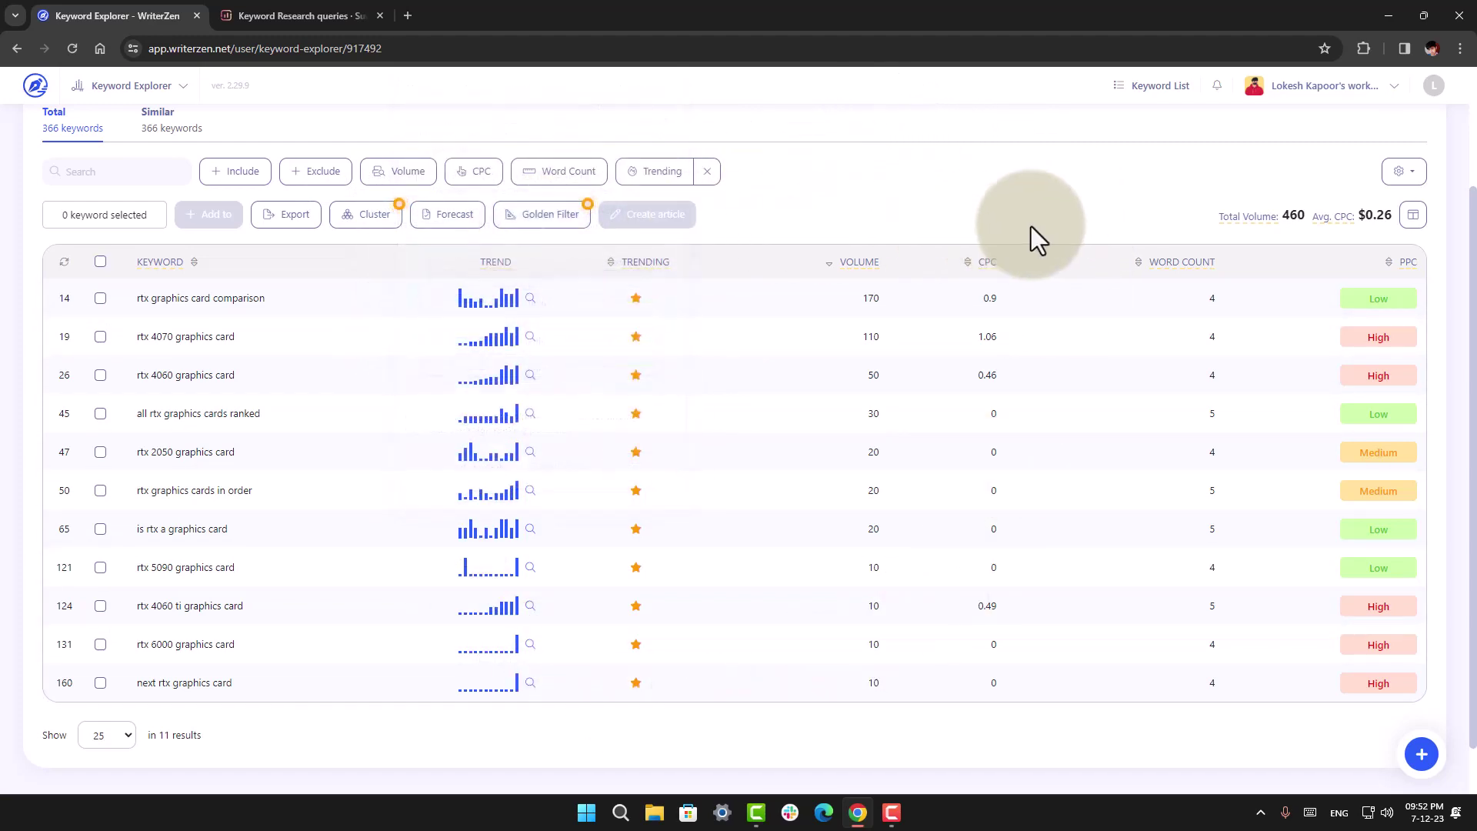
pyautogui.scroll(2, 518, 270)
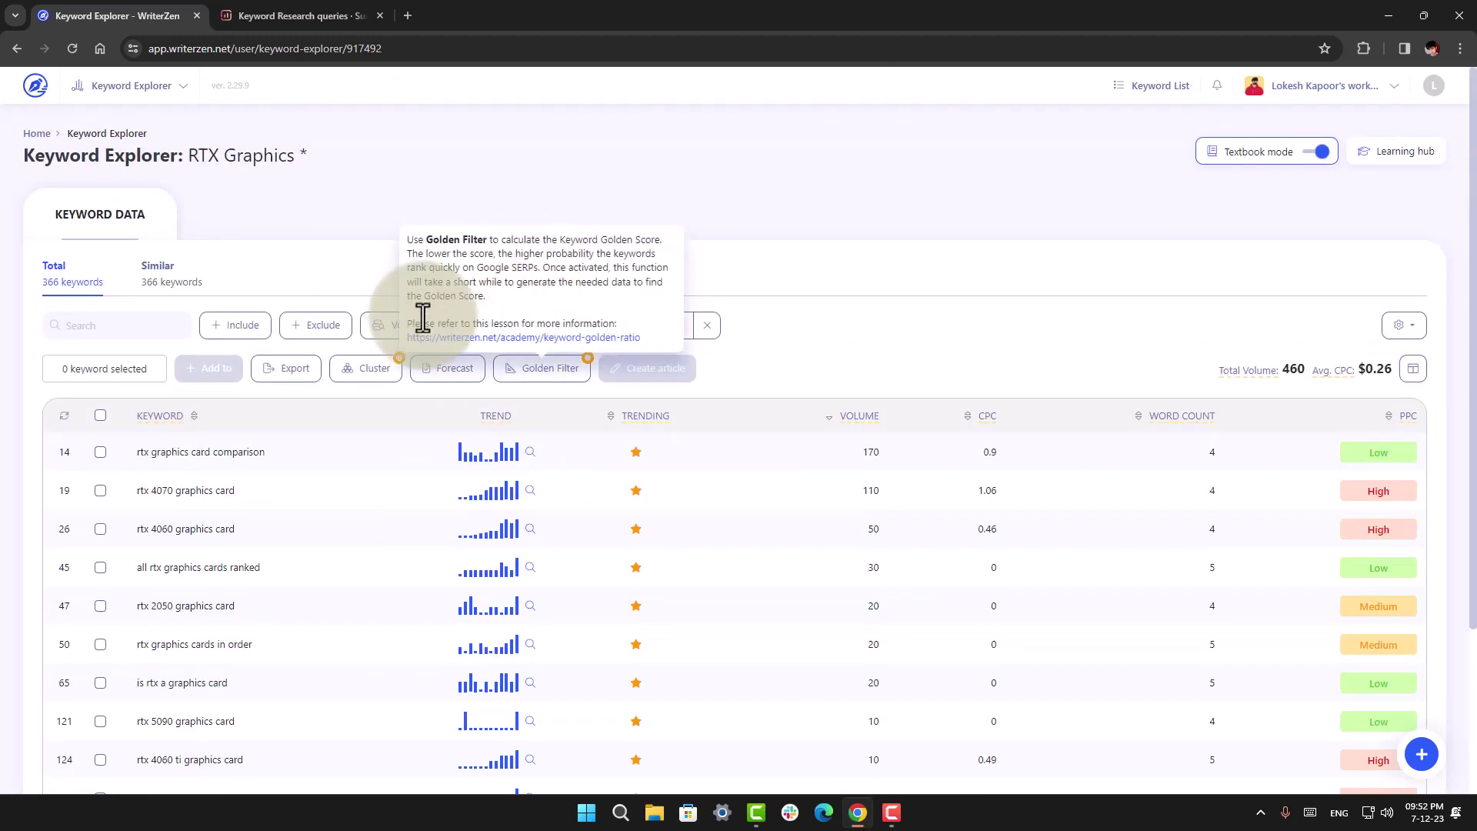
pyautogui.click(100, 453)
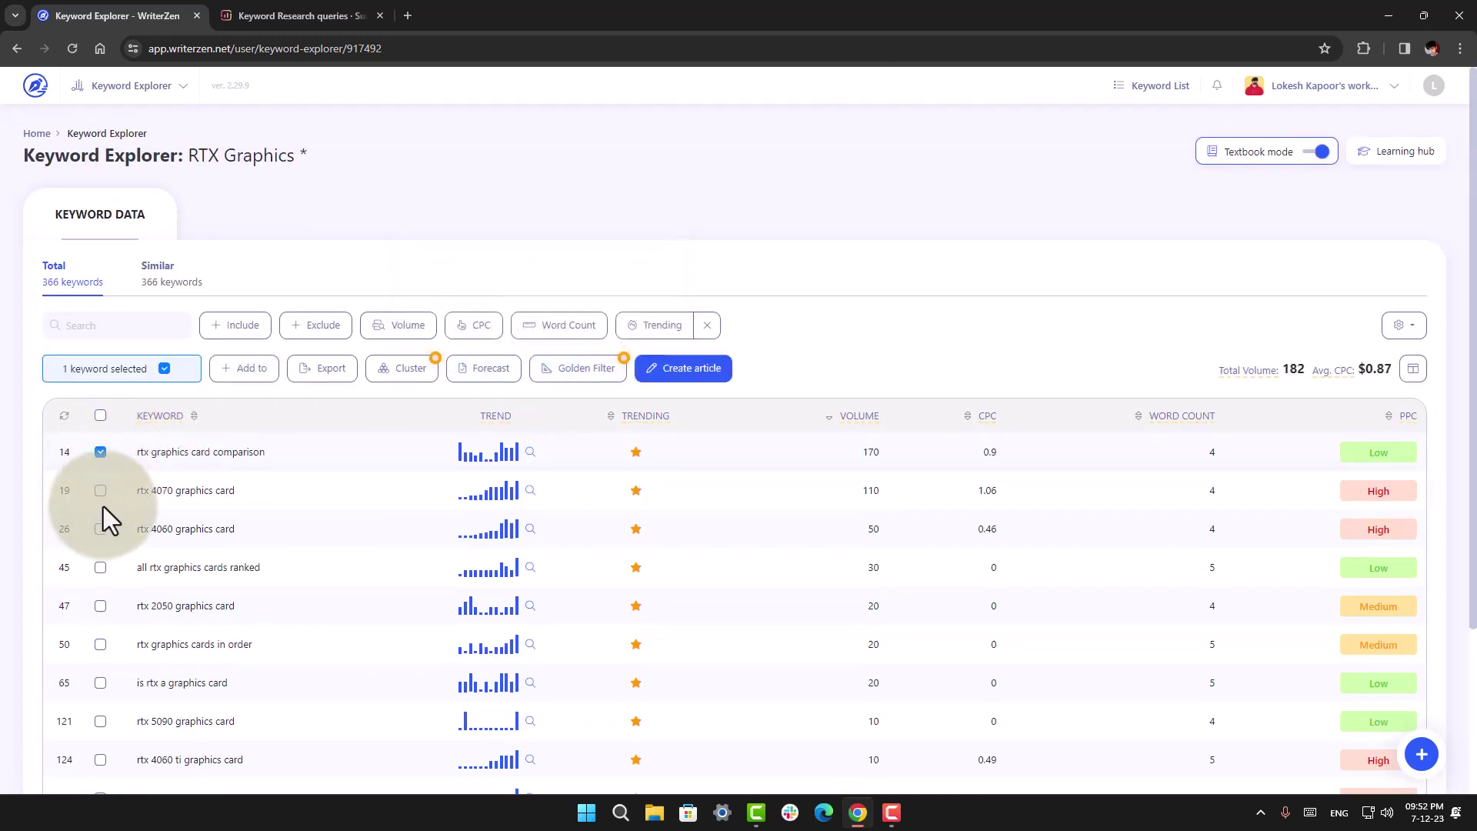
pyautogui.click(101, 493)
pyautogui.click(100, 529)
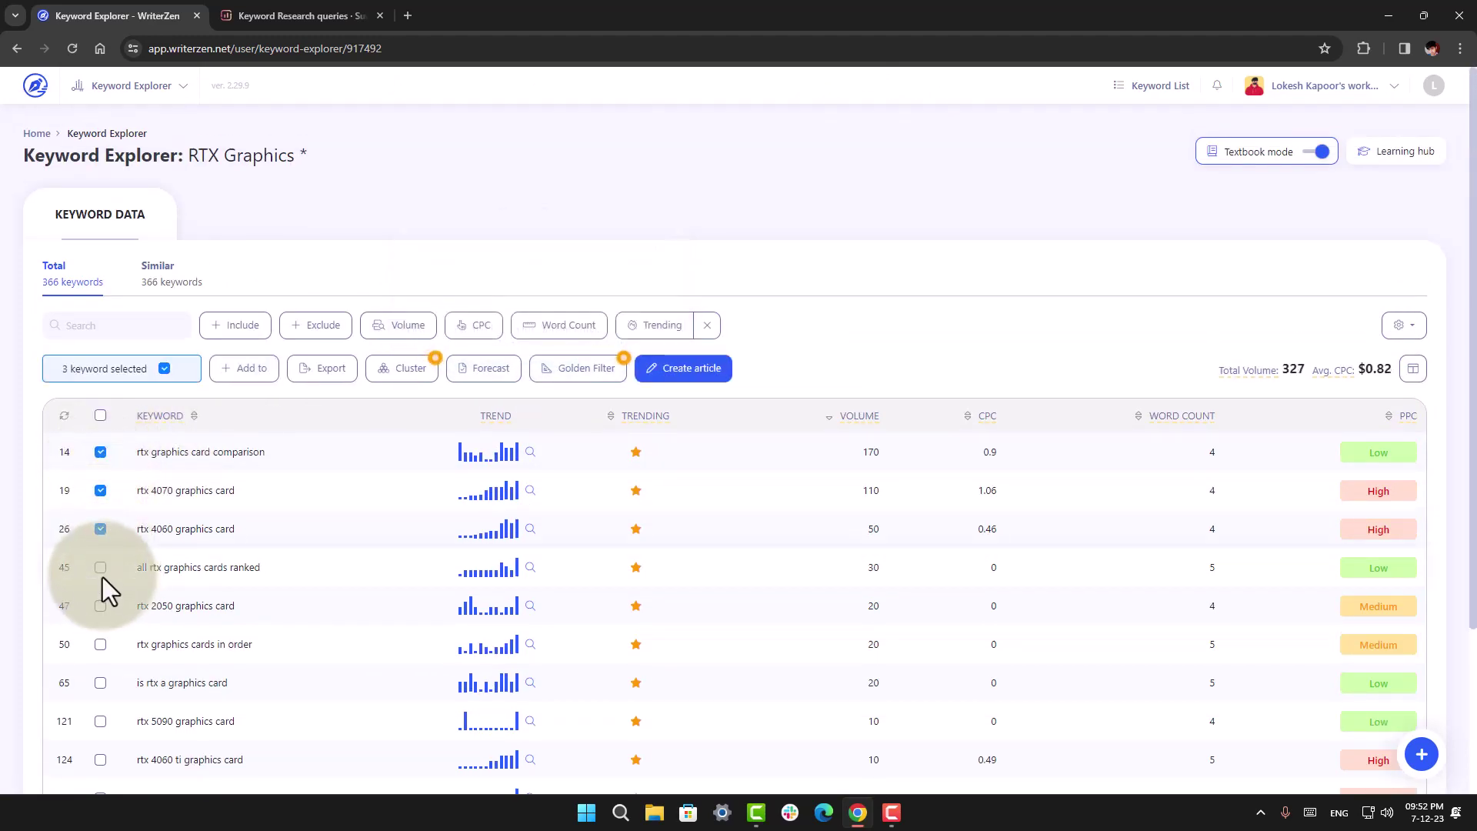
pyautogui.click(101, 569)
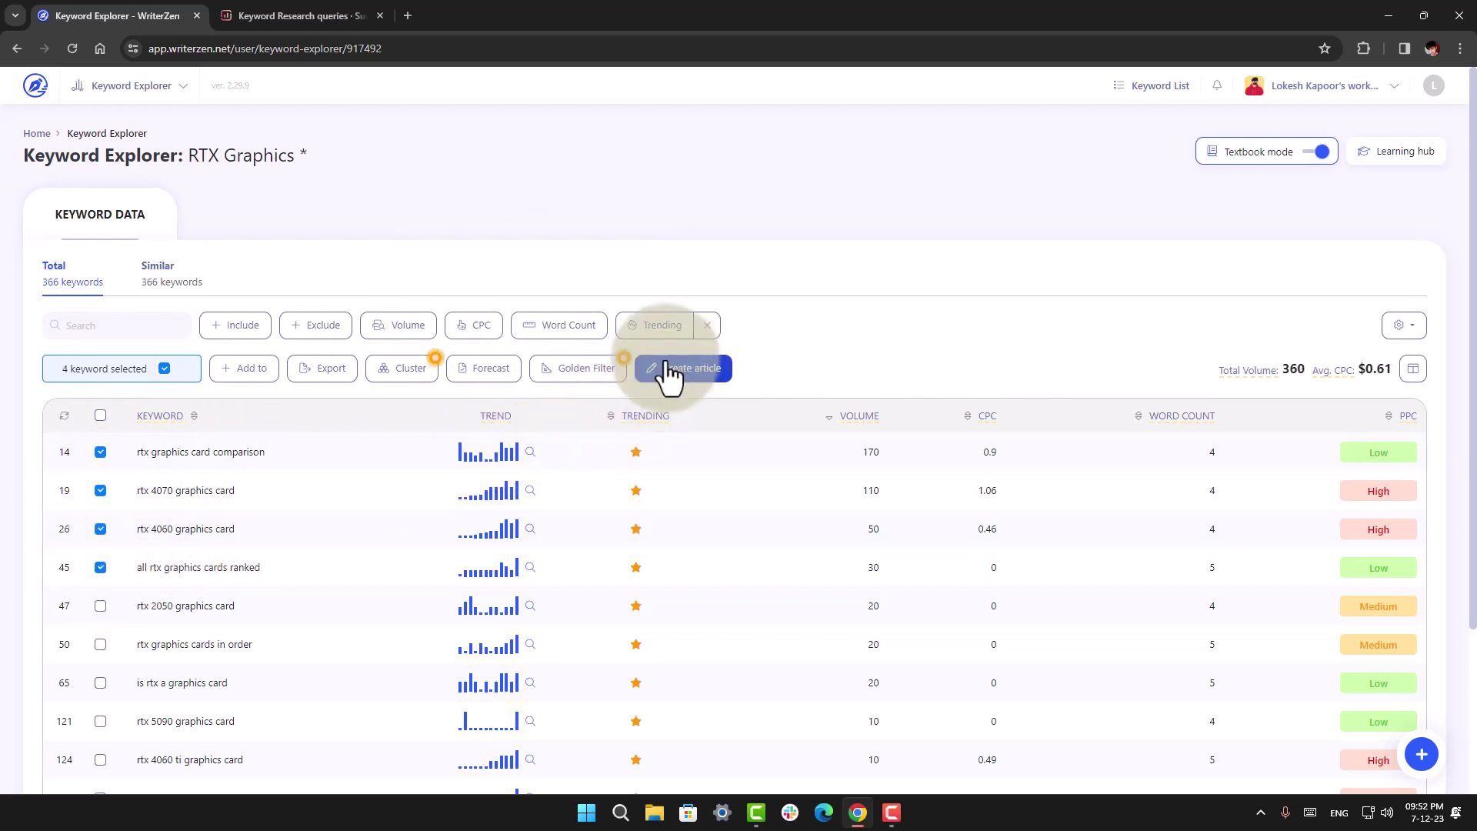
# Step: Switch to Surfer, open the recent "RTX Graphics *" keyword research and look through its keyword clusters
pyautogui.click(244, 19)
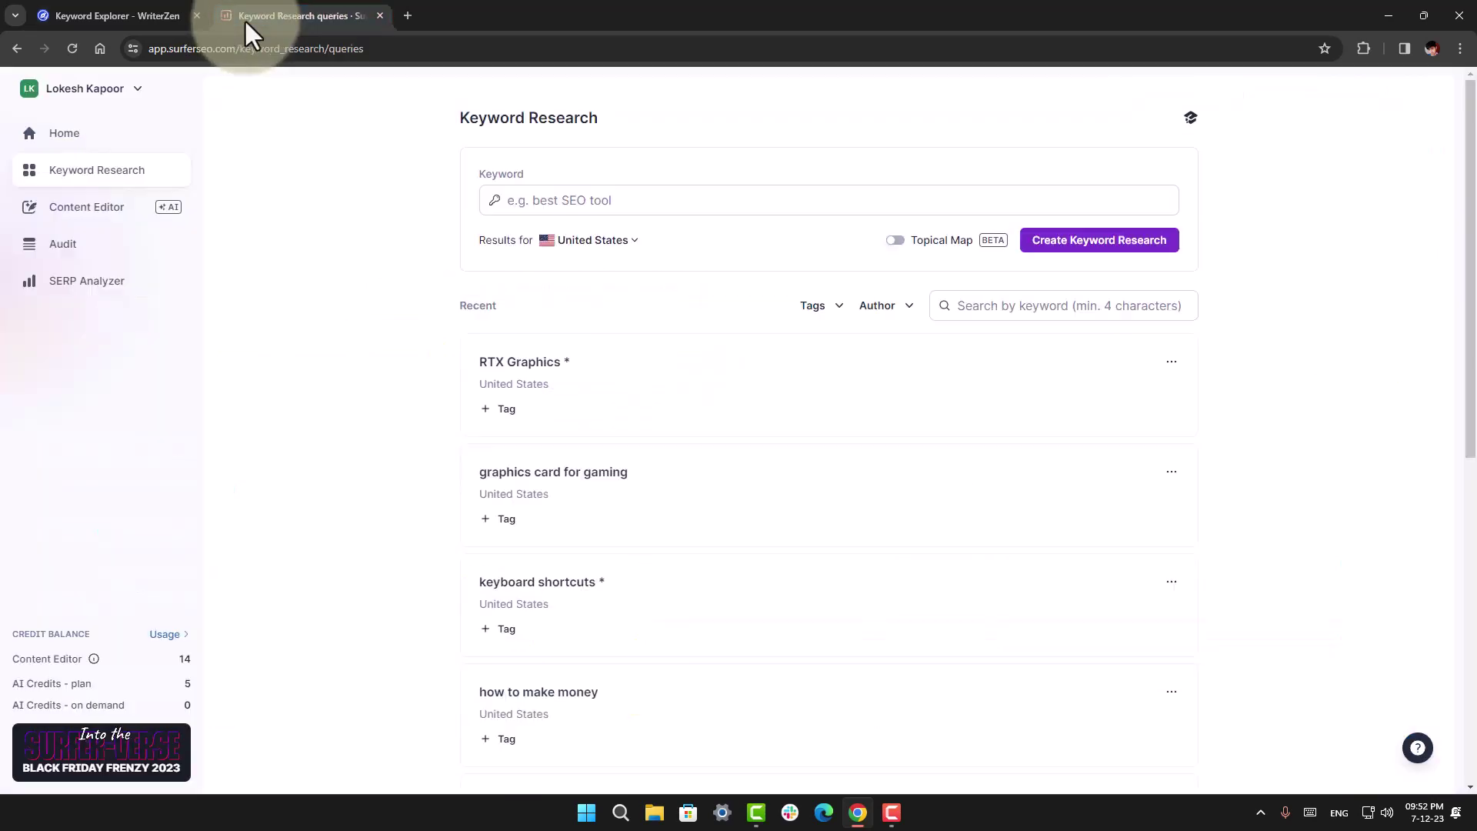
pyautogui.click(583, 383)
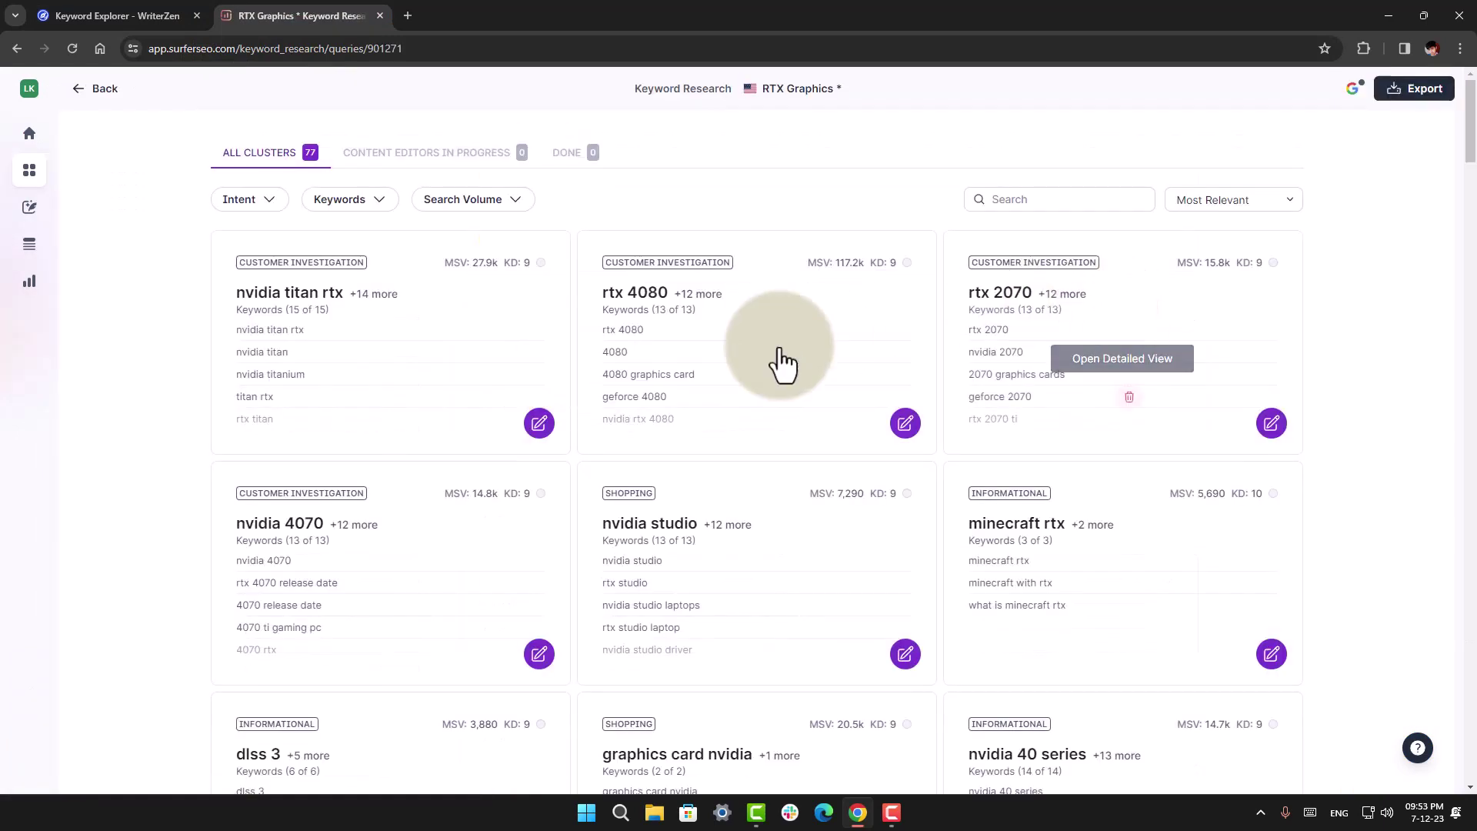
pyautogui.scroll(-2, 338, 311)
pyautogui.scroll(2, 385, 285)
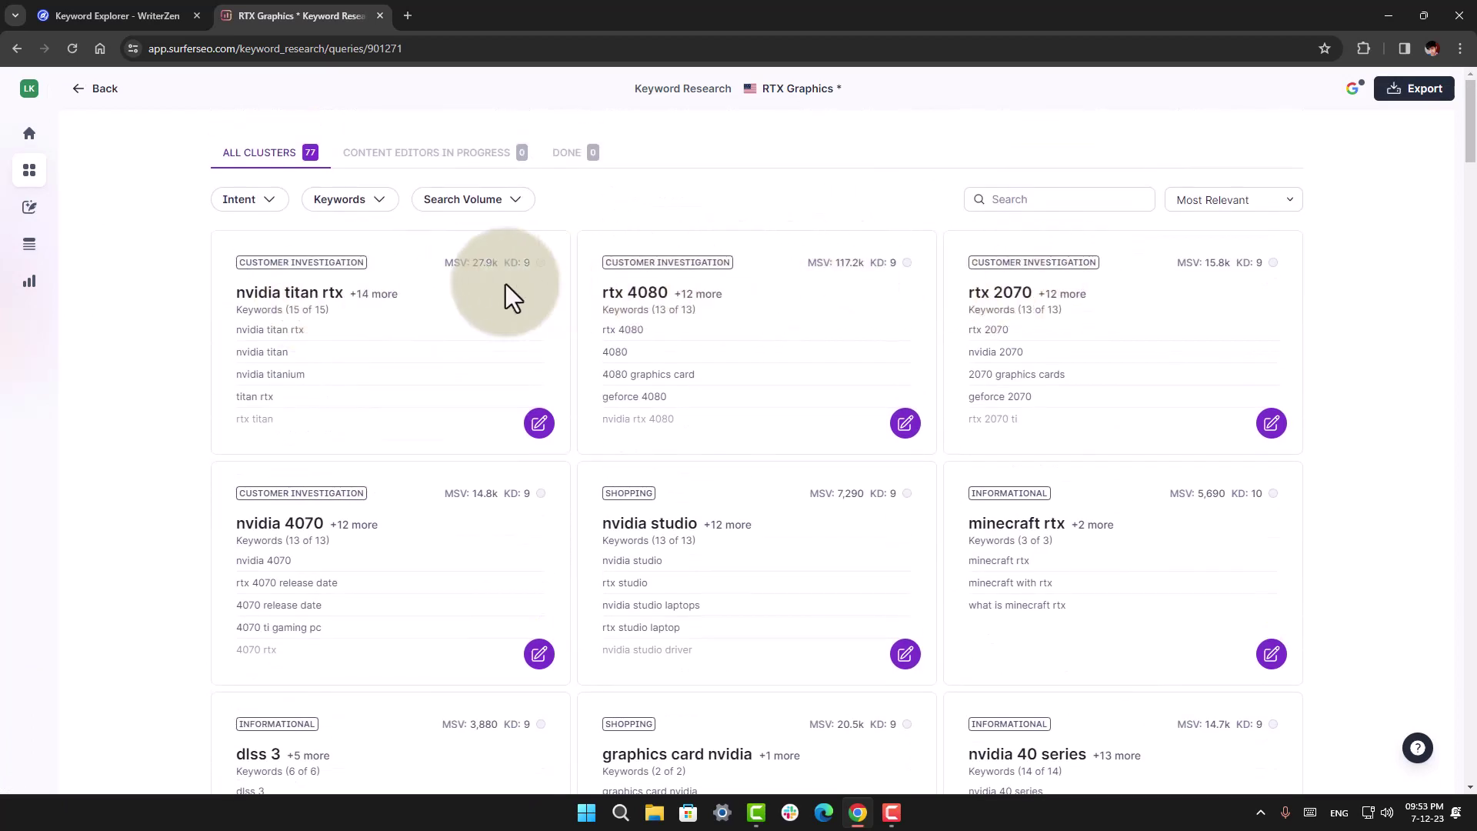
# Step: Open the detailed view of the "nvidia titan rtx" cluster and review the search volume and difficulty of its keywords
pyautogui.click(502, 388)
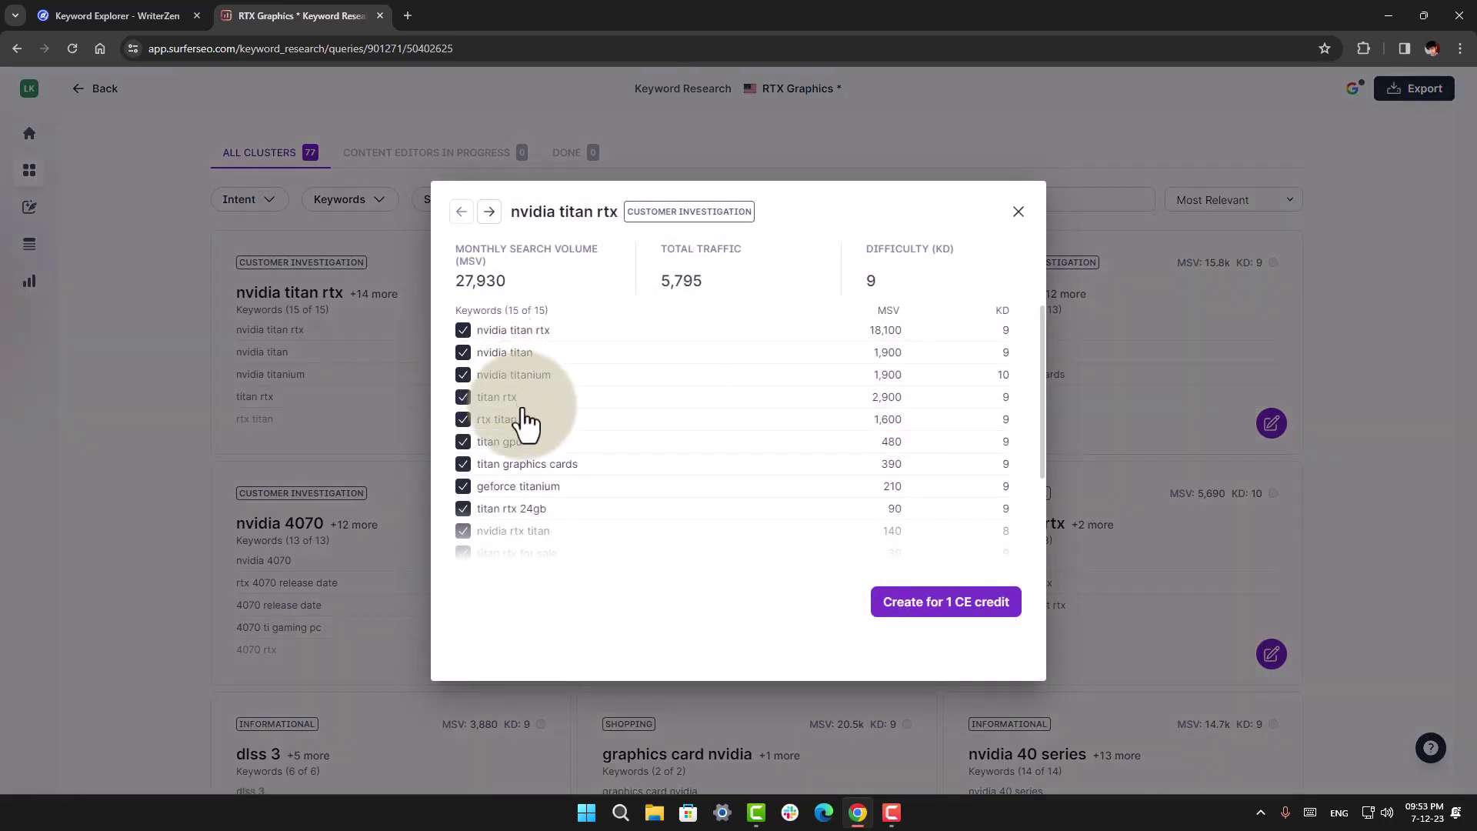
pyautogui.scroll(-3, 528, 422)
pyautogui.scroll(3, 537, 422)
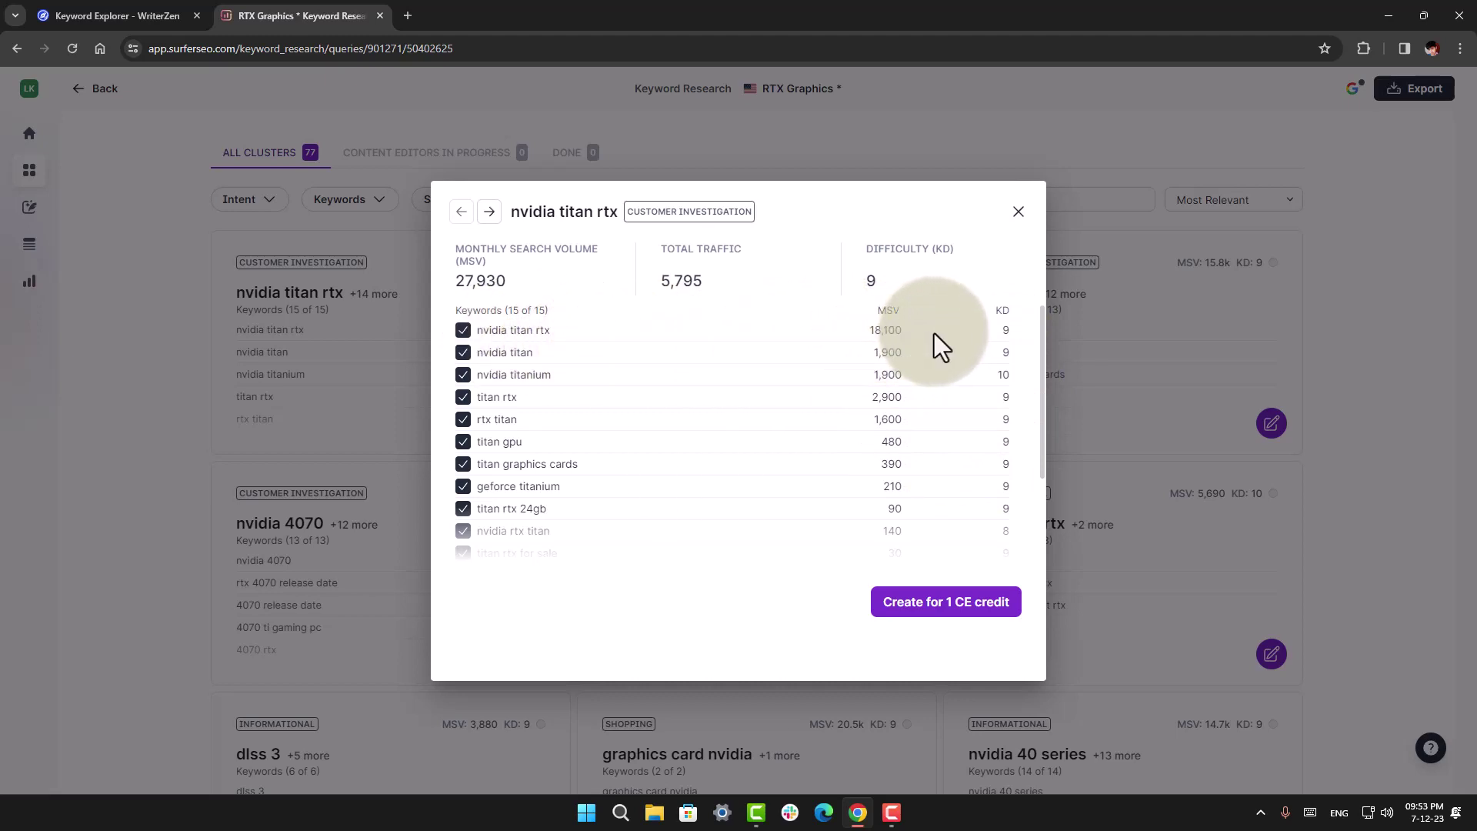
pyautogui.scroll(-3, 900, 416)
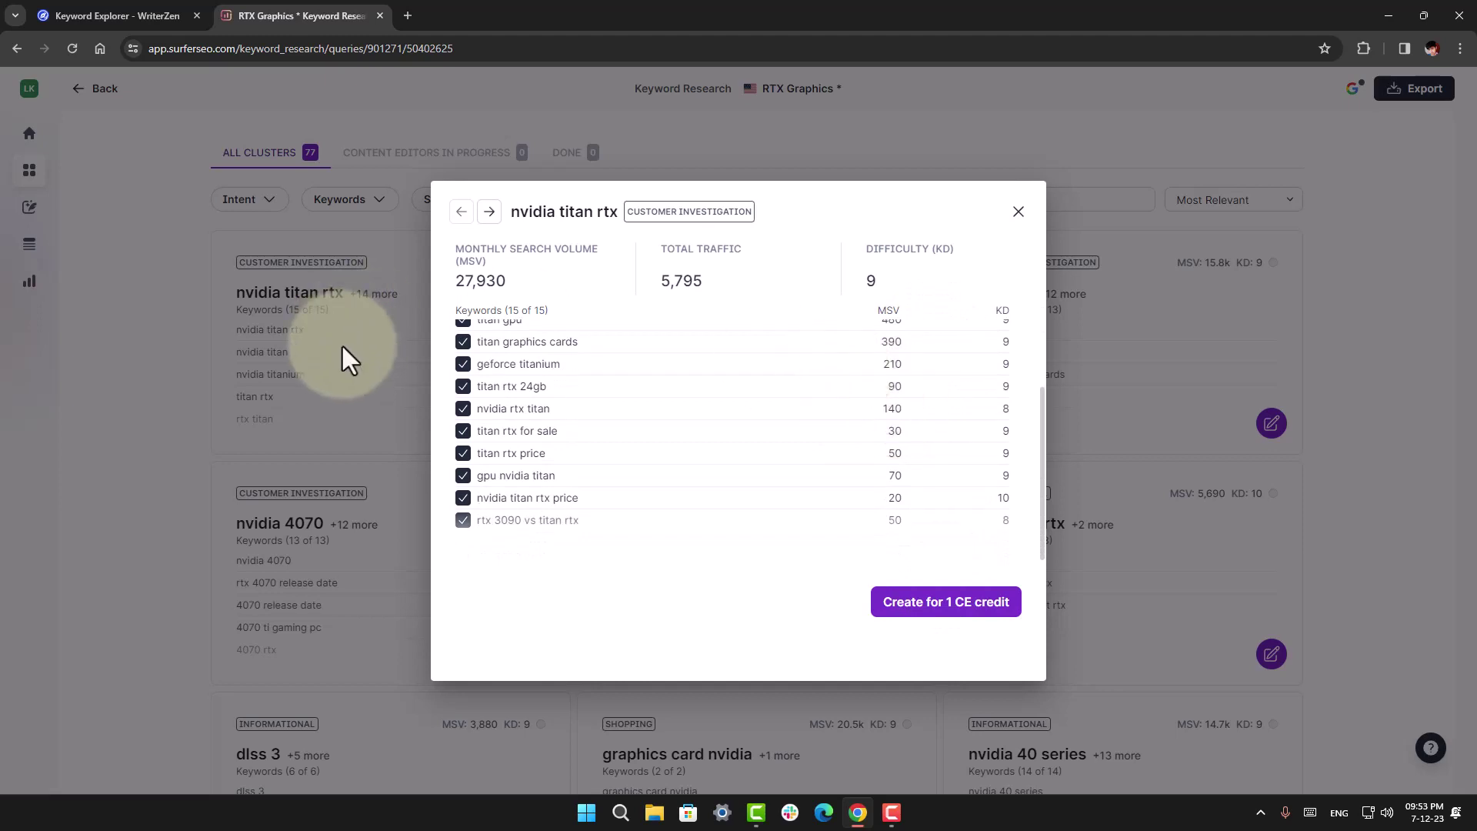
# Step: Exclude the keywords "titan rtx" and "rtx titan" from the "nvidia titan rtx" cluster selection
pyautogui.scroll(3, 462, 376)
pyautogui.click(464, 354)
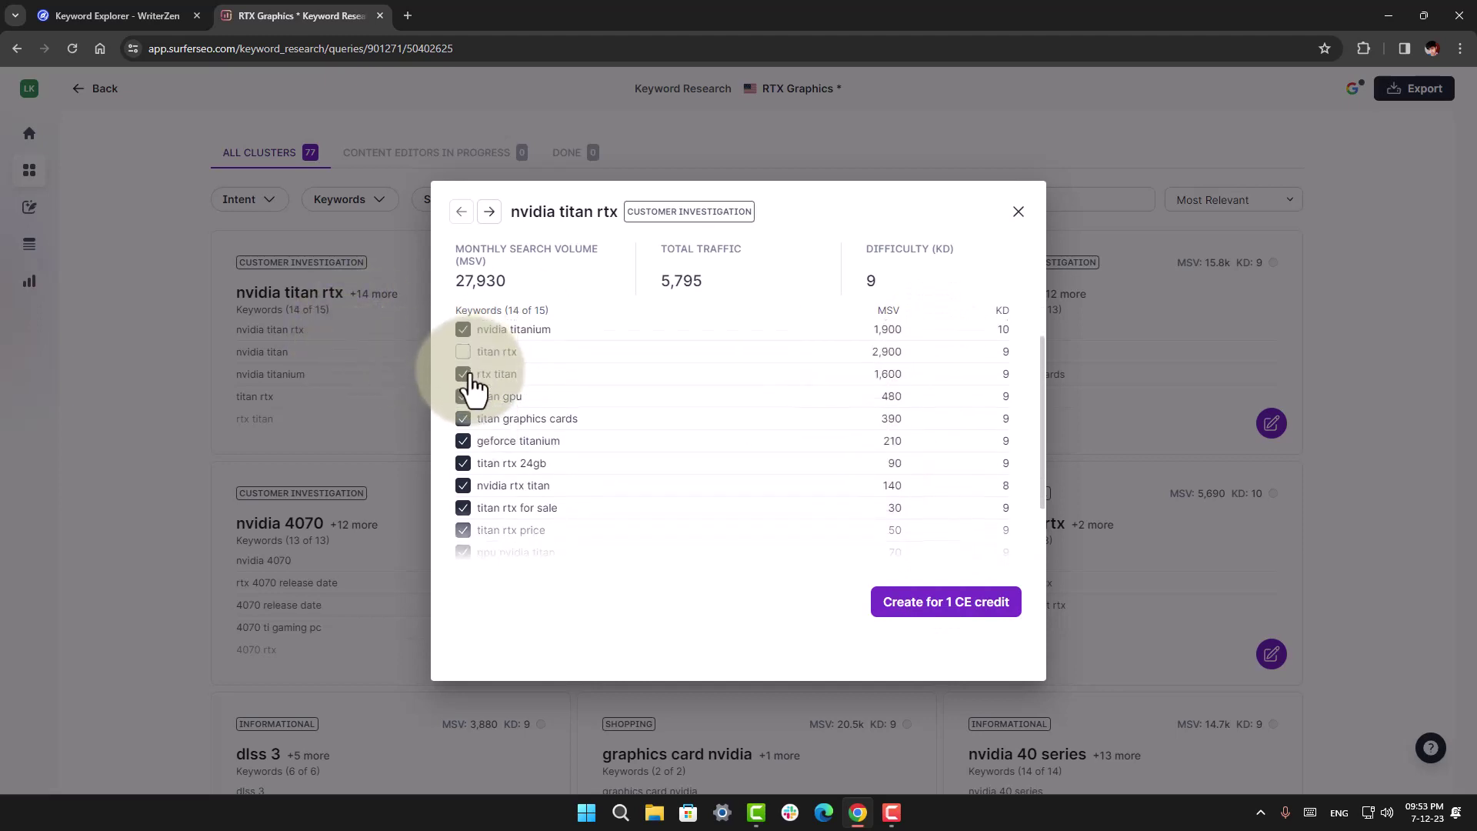
pyautogui.click(464, 375)
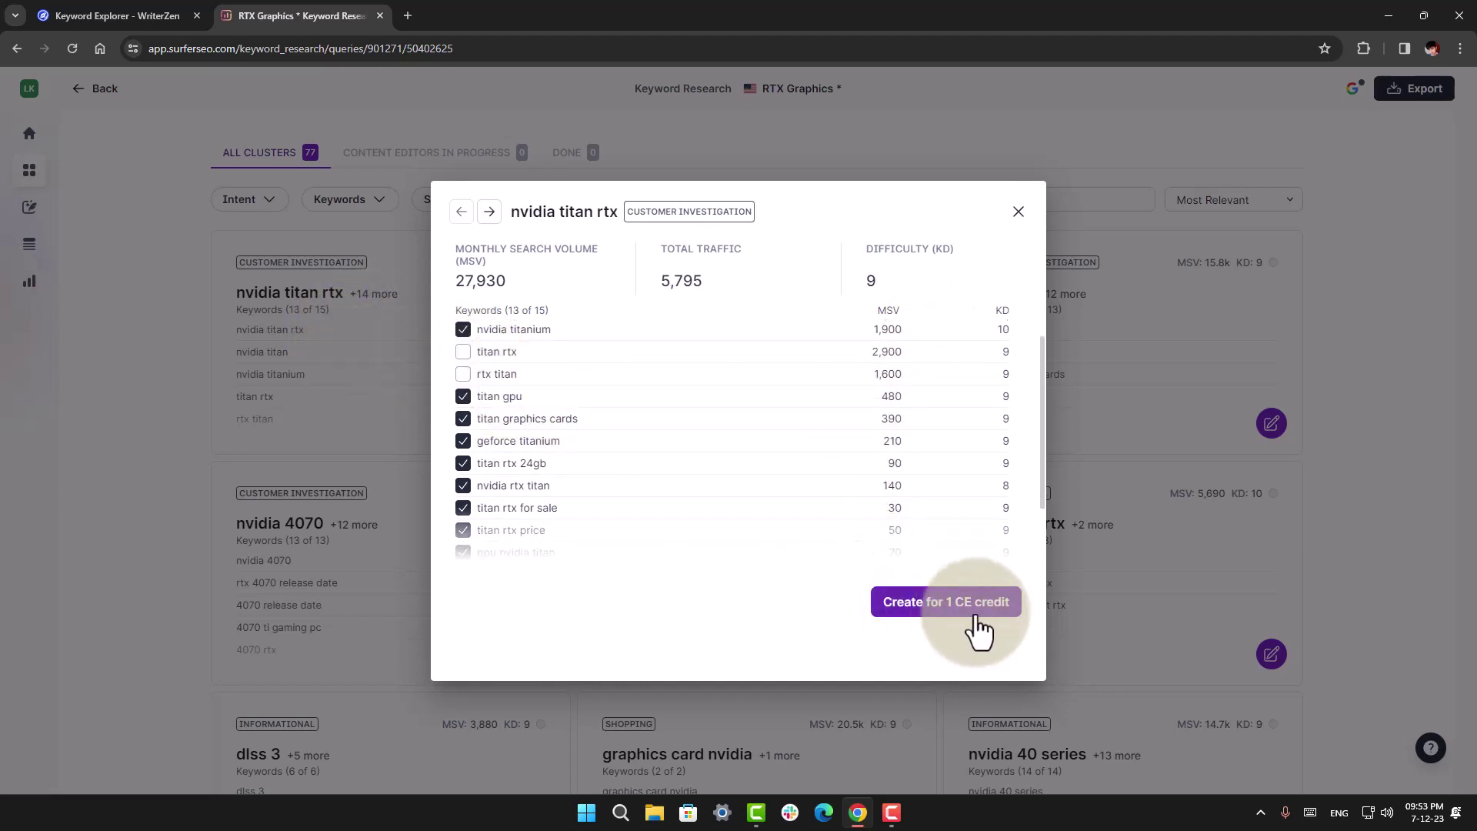
# Step: Close the detailed view of the "nvidia titan rtx" cluster and return to the start of the cluster list
pyautogui.click(1019, 215)
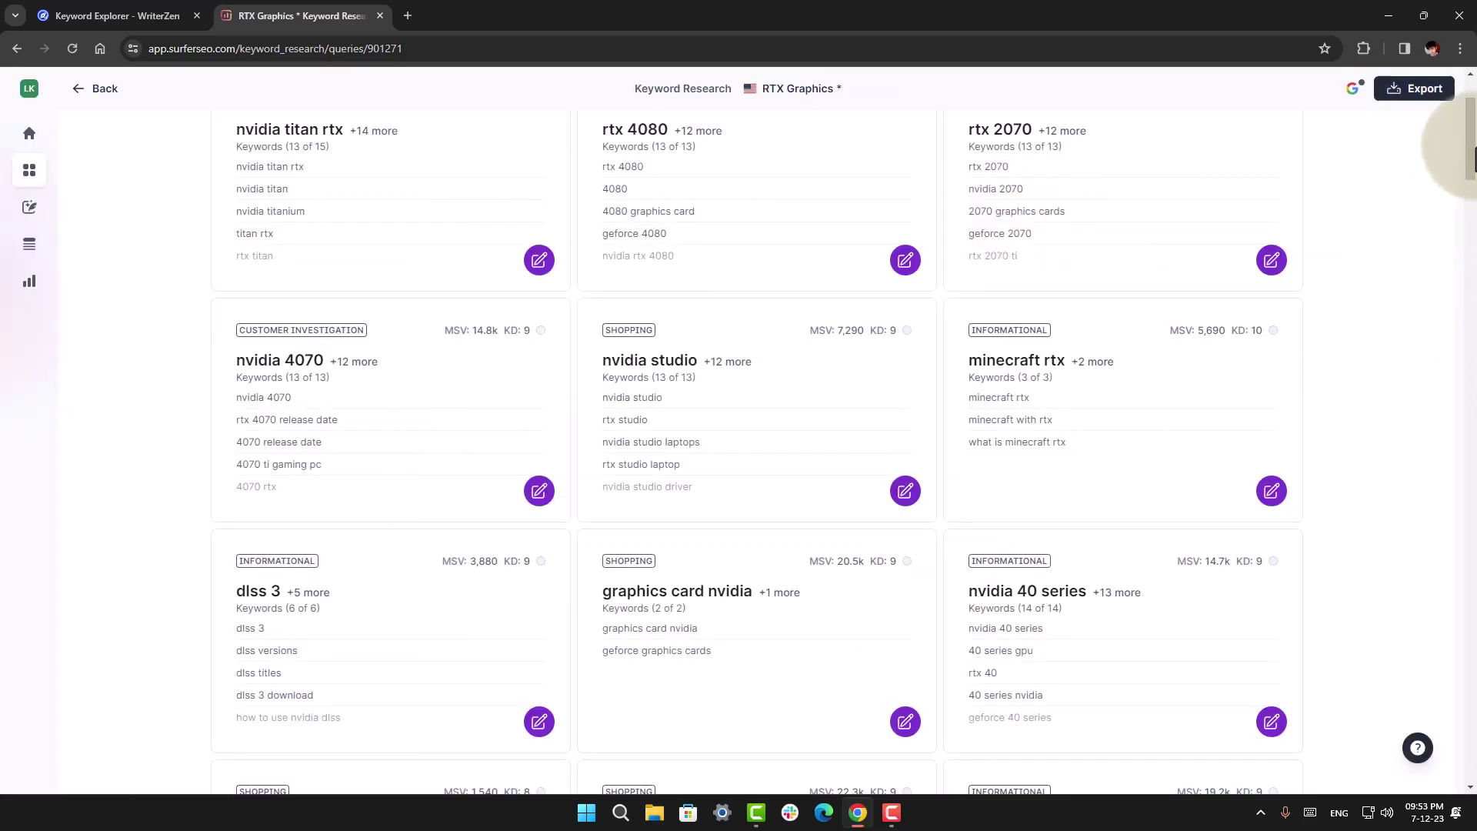
pyautogui.moveTo(1471, 181); pyautogui.dragTo(1471, 133)
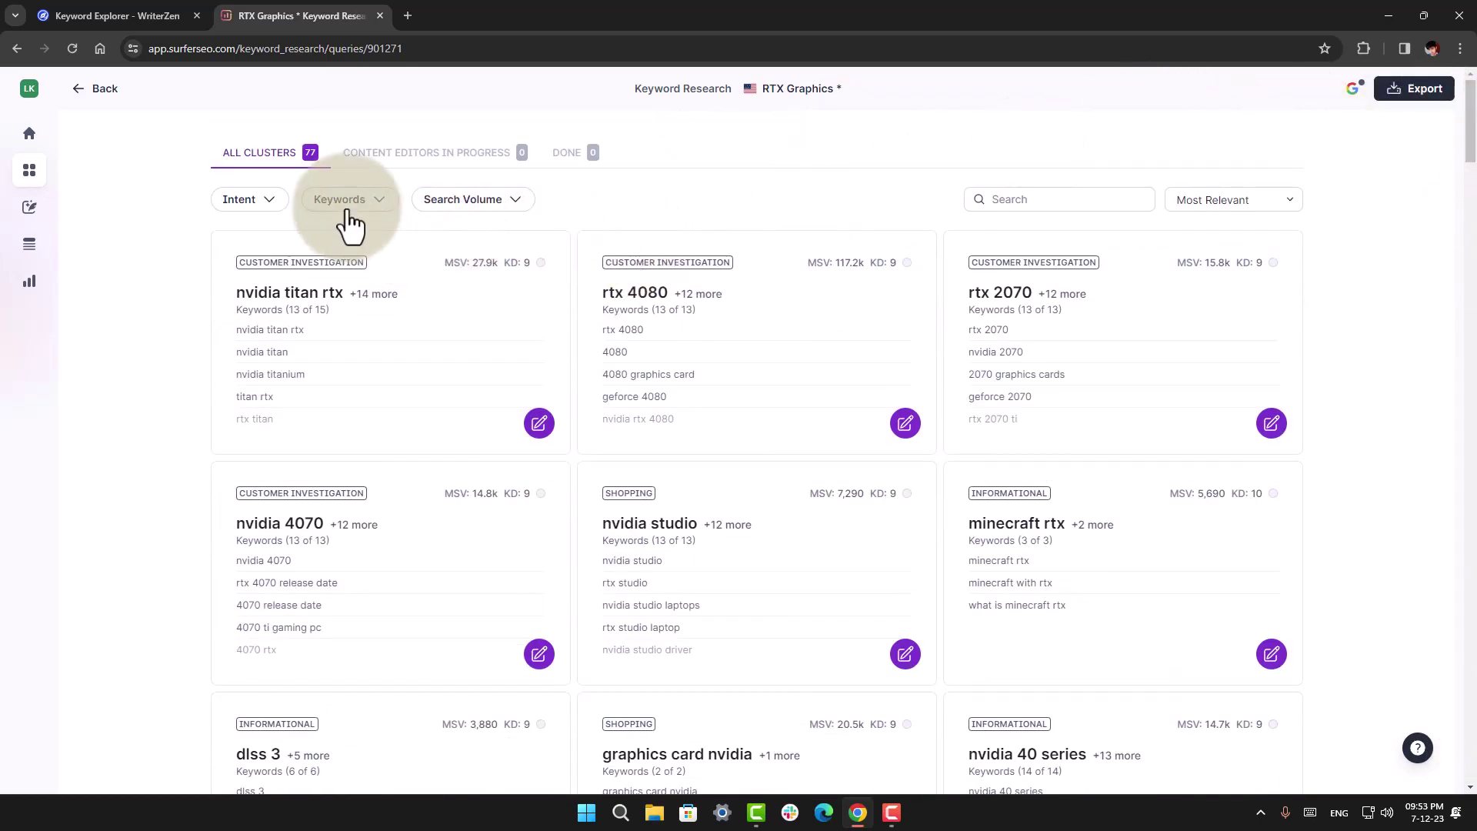
pyautogui.click(368, 203)
pyautogui.click(396, 296)
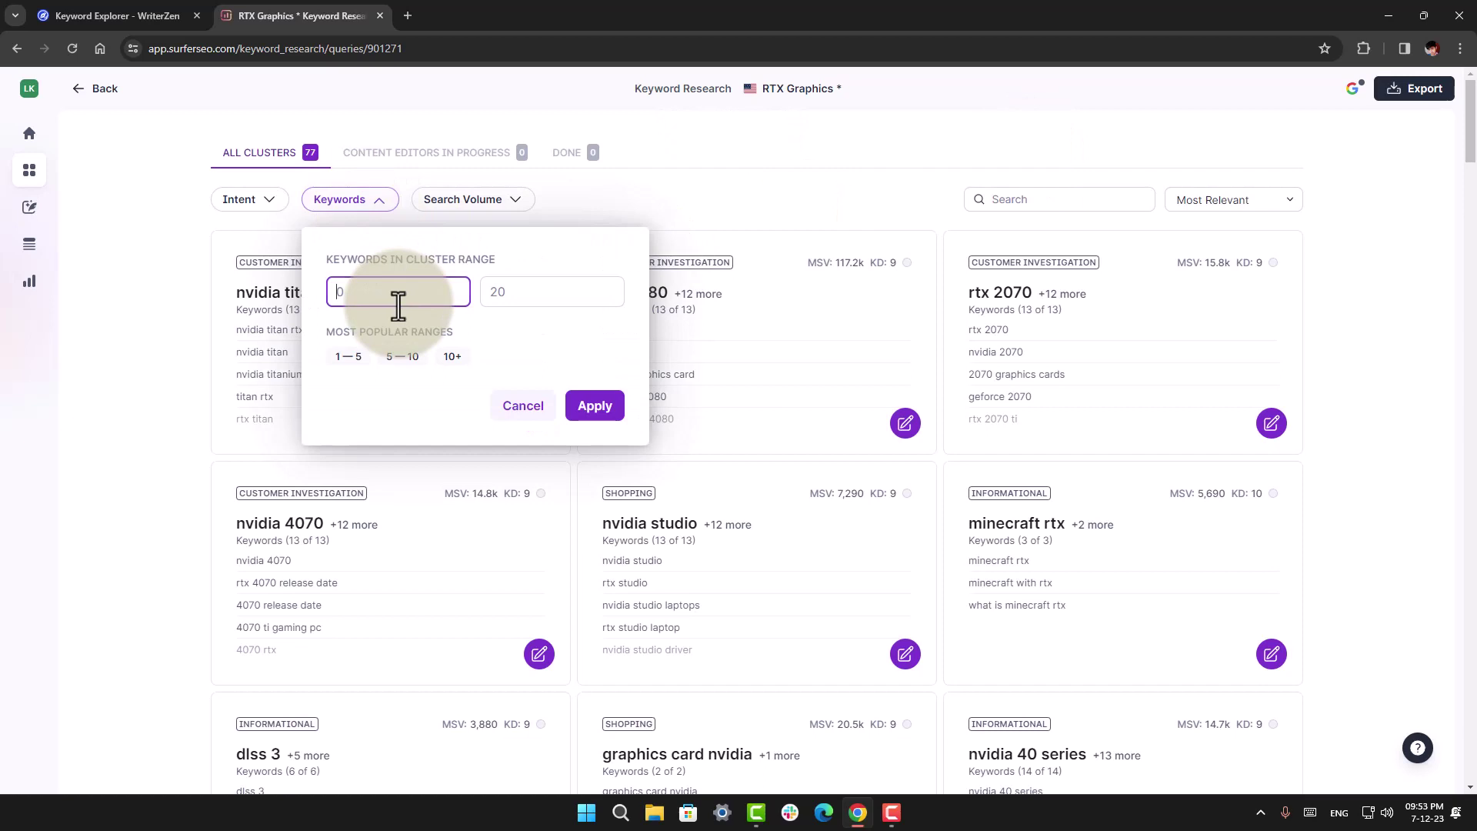
pyautogui.click(523, 405)
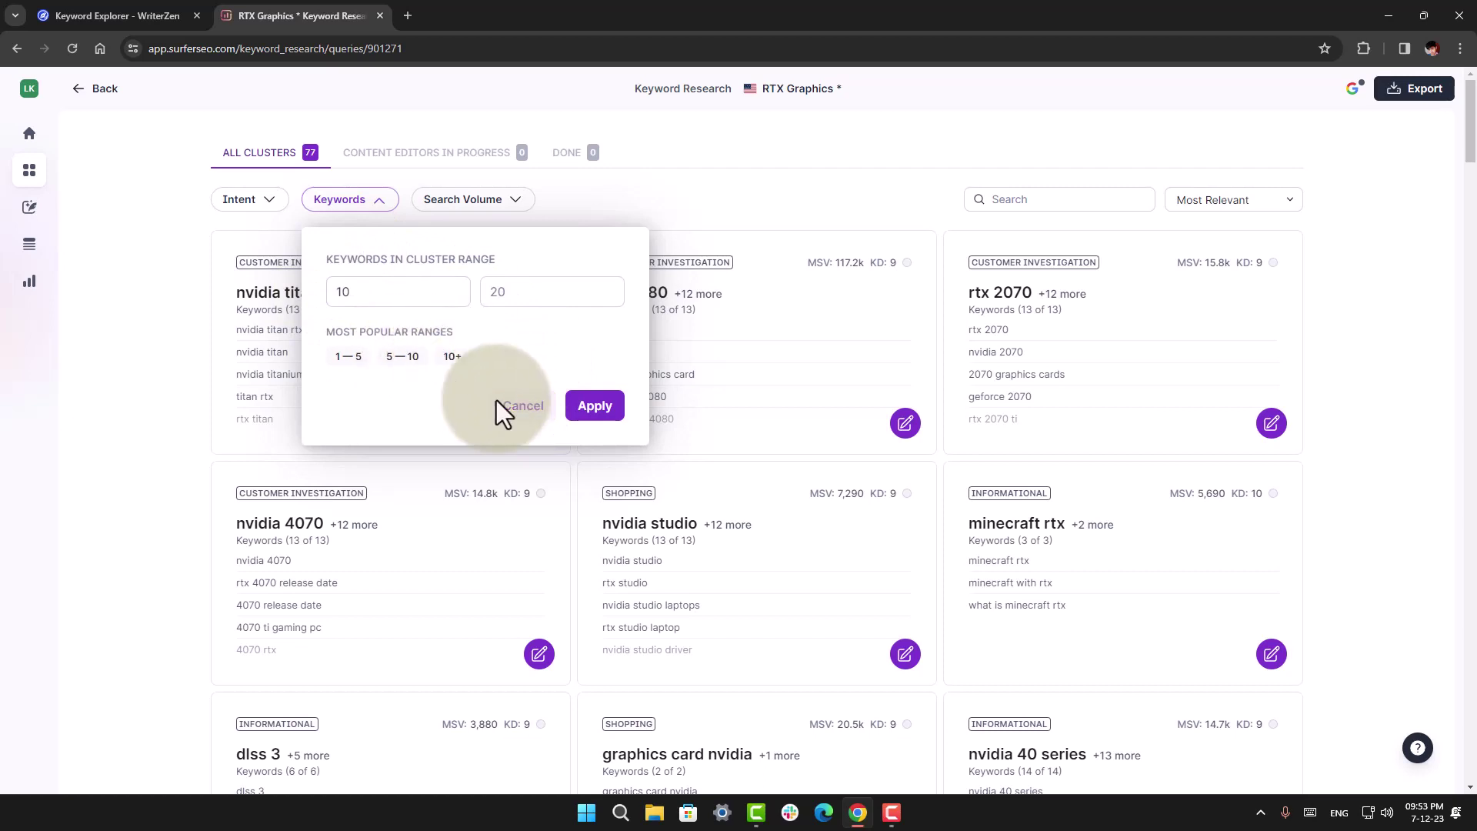
pyautogui.click(531, 413)
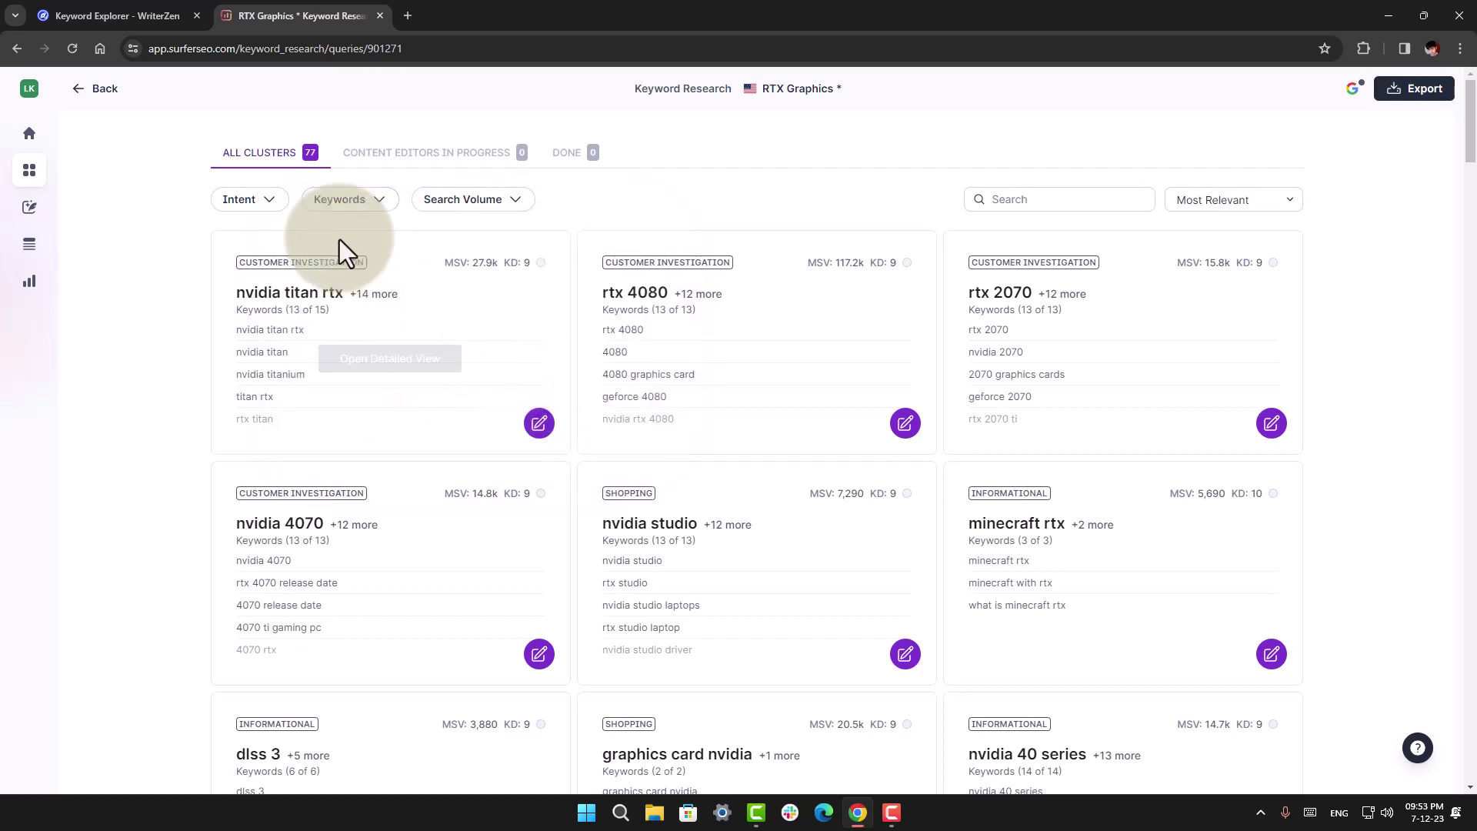
# Step: Filter the clusters by Local and Customer Investigation intent and a search volume of 2,000 to 5,000
pyautogui.click(244, 202)
pyautogui.click(367, 255)
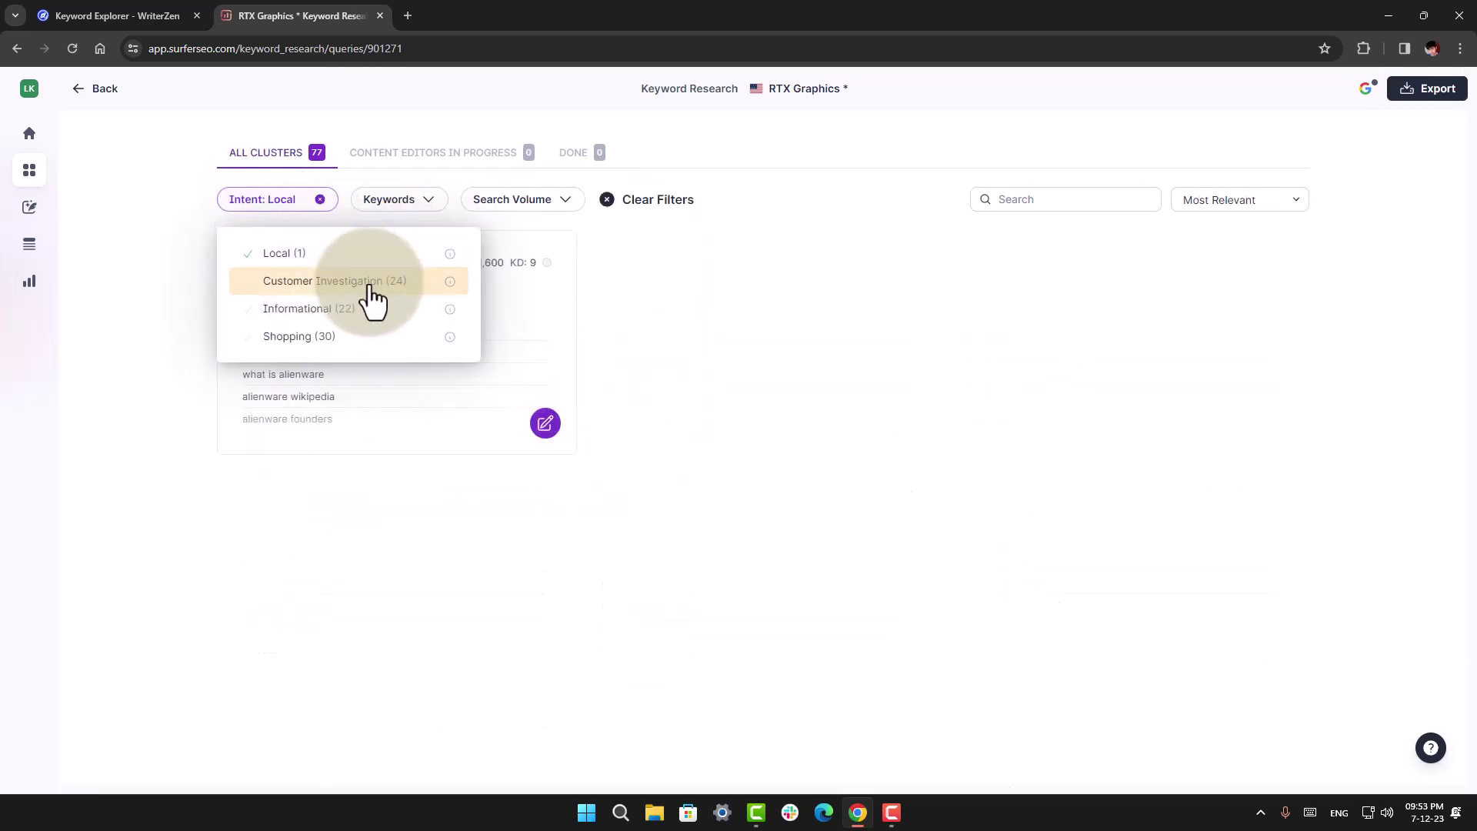
pyautogui.click(370, 282)
pyautogui.click(669, 200)
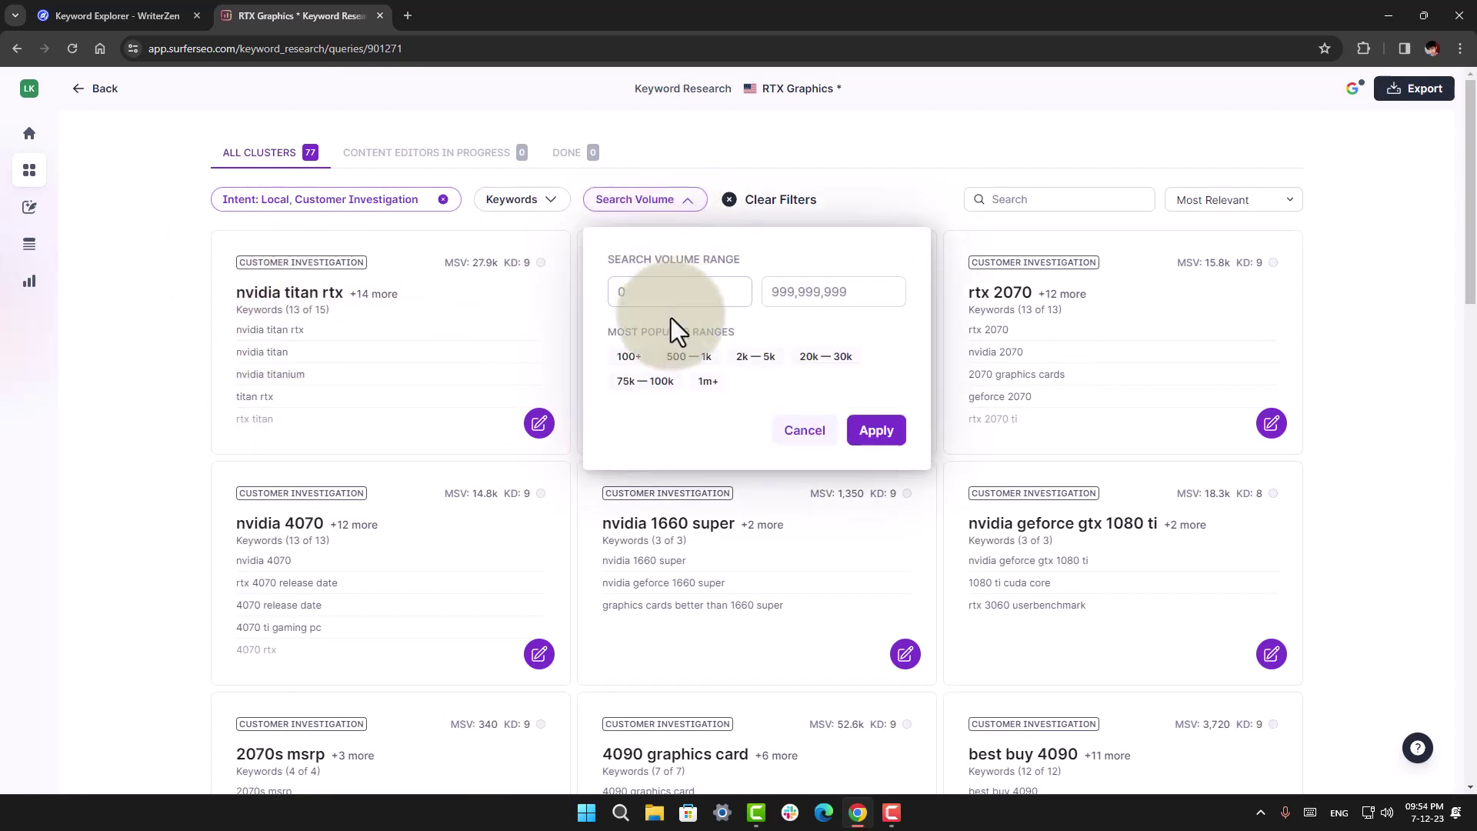
pyautogui.click(756, 356)
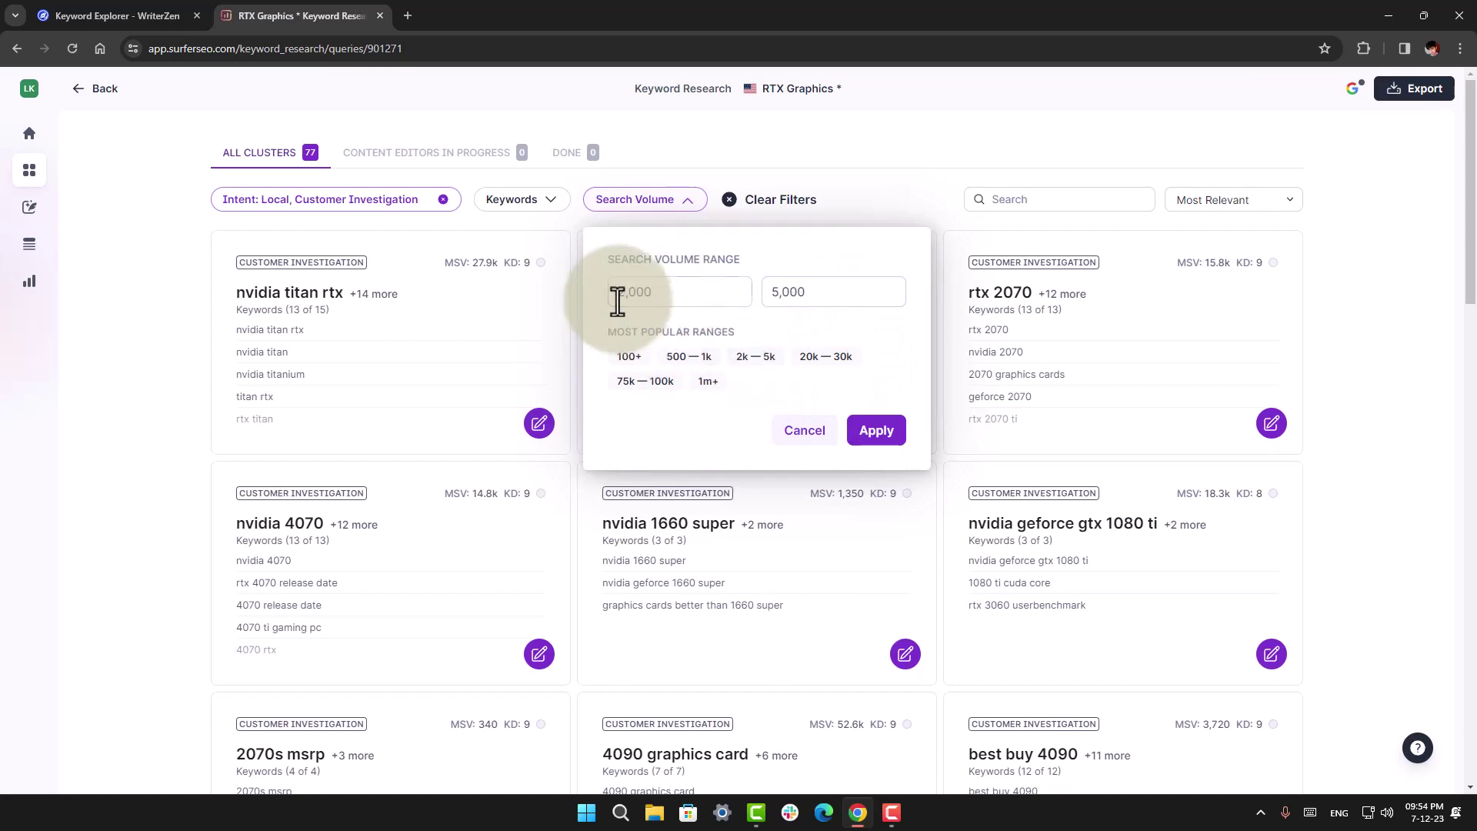
pyautogui.click(875, 436)
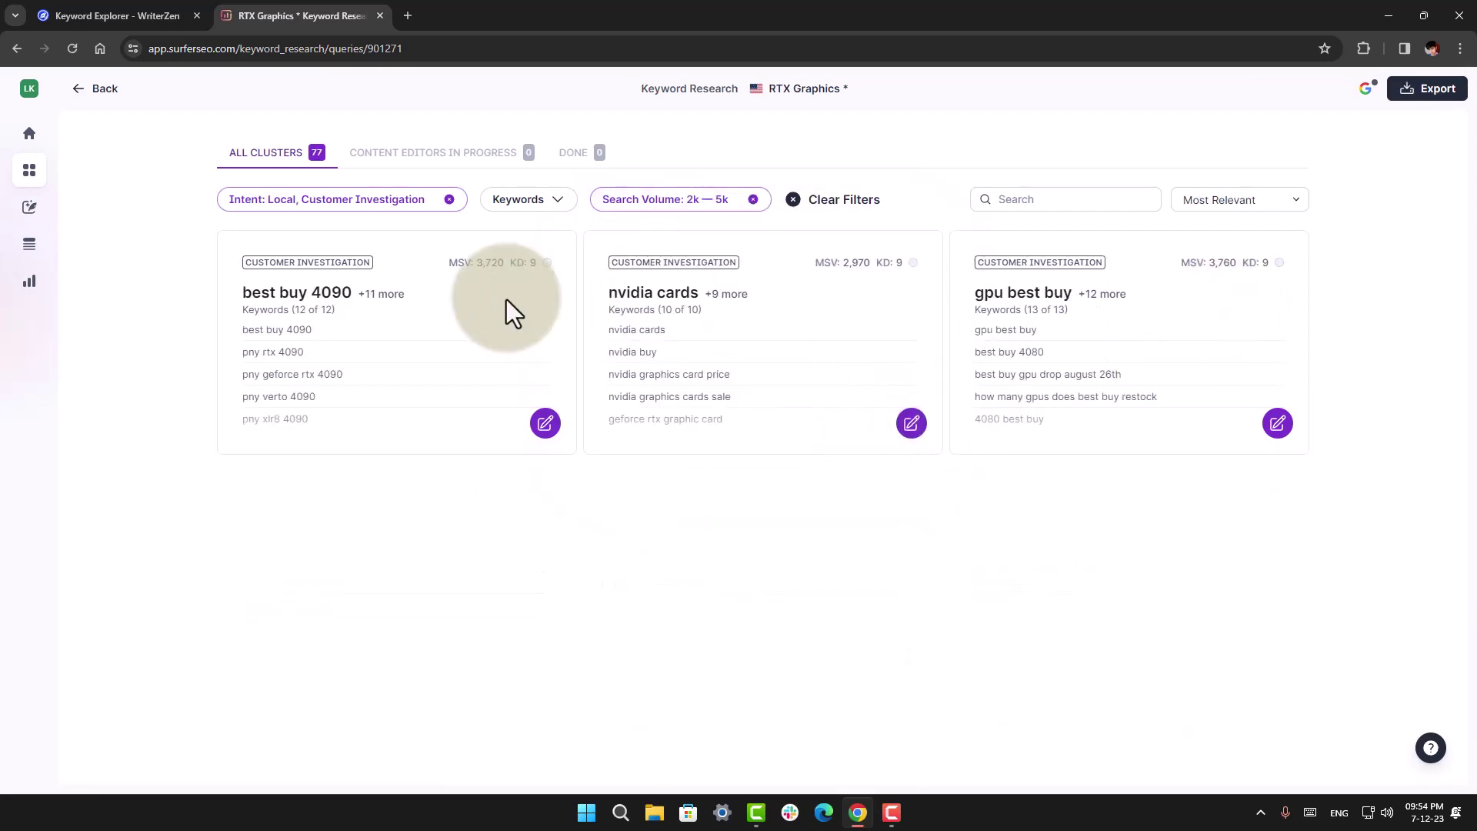
# Step: Open the detailed view of the "best buy 4090" cluster and review the search volume and difficulty of its keywords
pyautogui.click(446, 333)
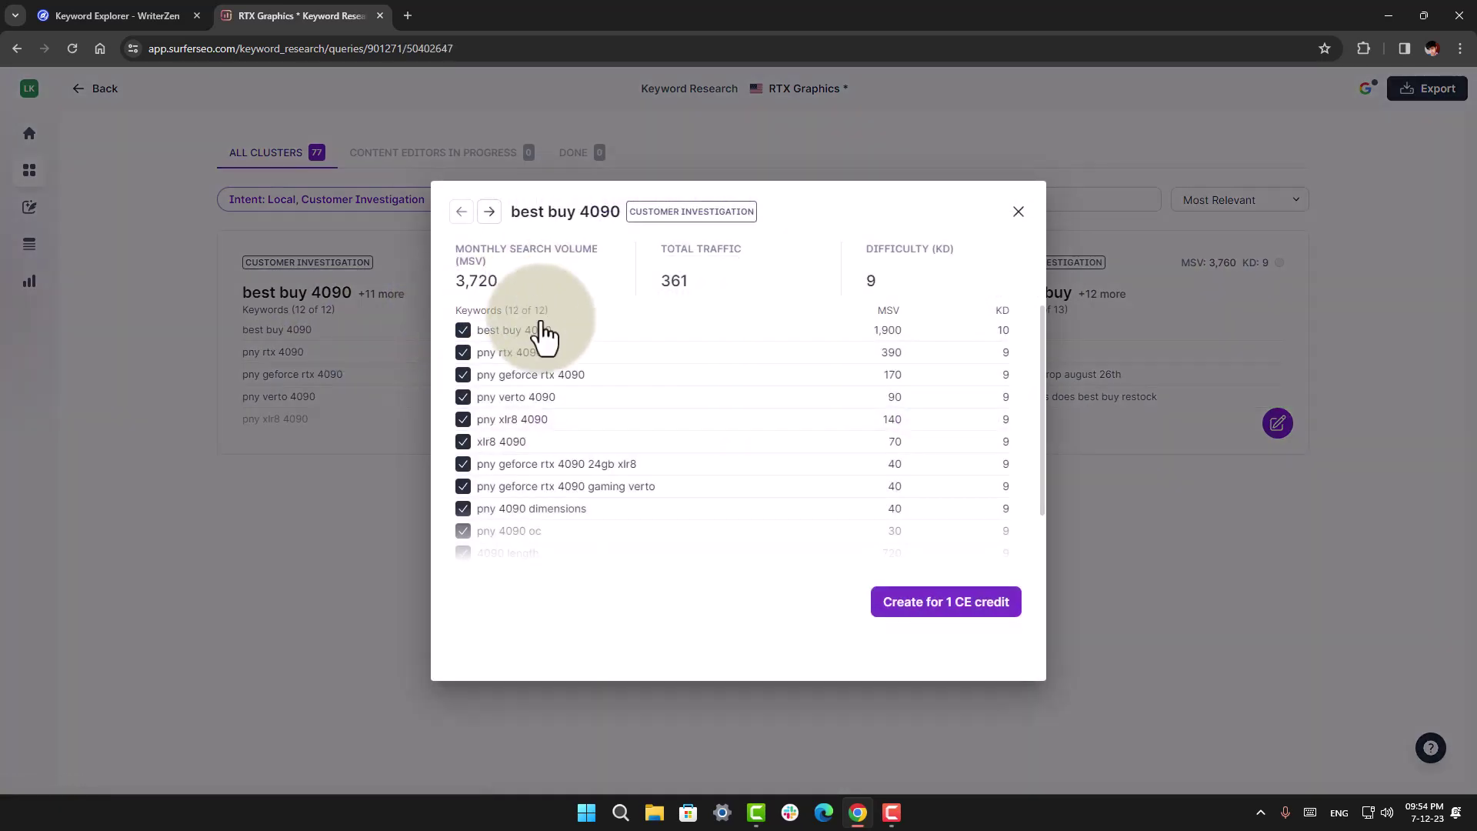
pyautogui.scroll(-2, 666, 455)
pyautogui.scroll(2, 666, 455)
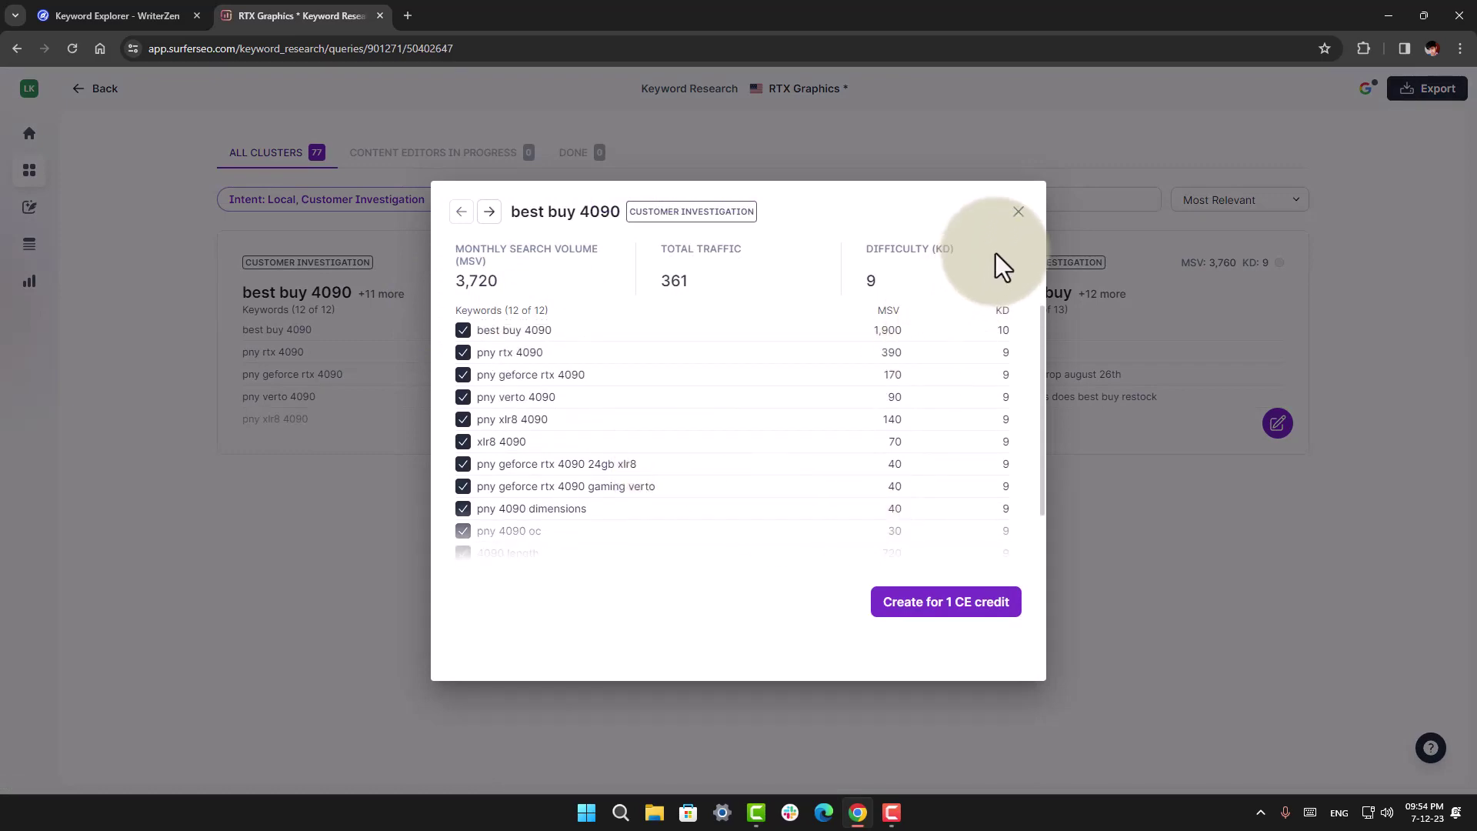
pyautogui.click(1018, 211)
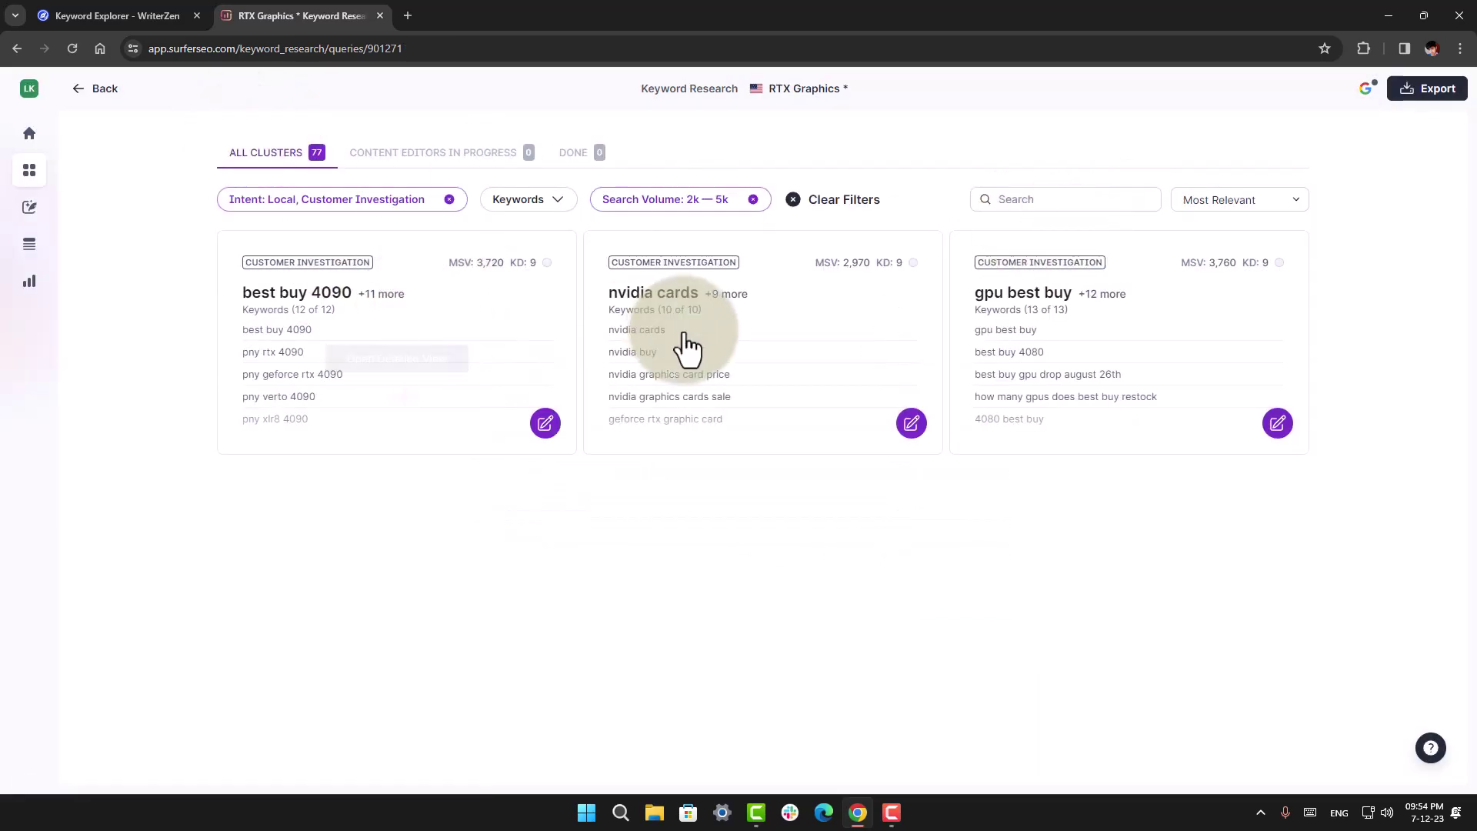
pyautogui.click(300, 330)
pyautogui.click(511, 331)
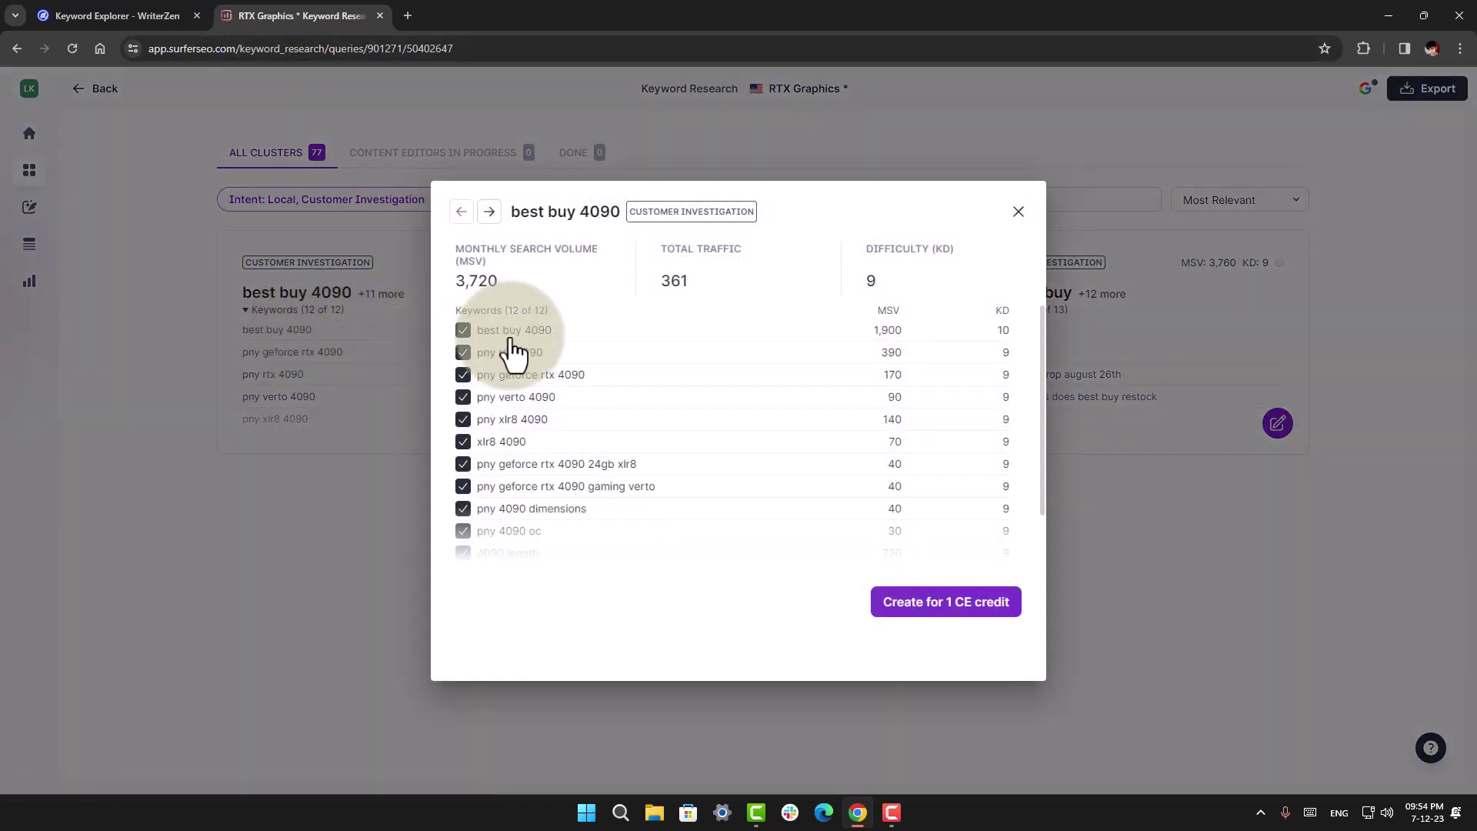
# Step: Switch to WriterZen and examine the difficulty, search volume history and SERP overview of the keyword "rtx graphics card comparison"
pyautogui.click(71, 3)
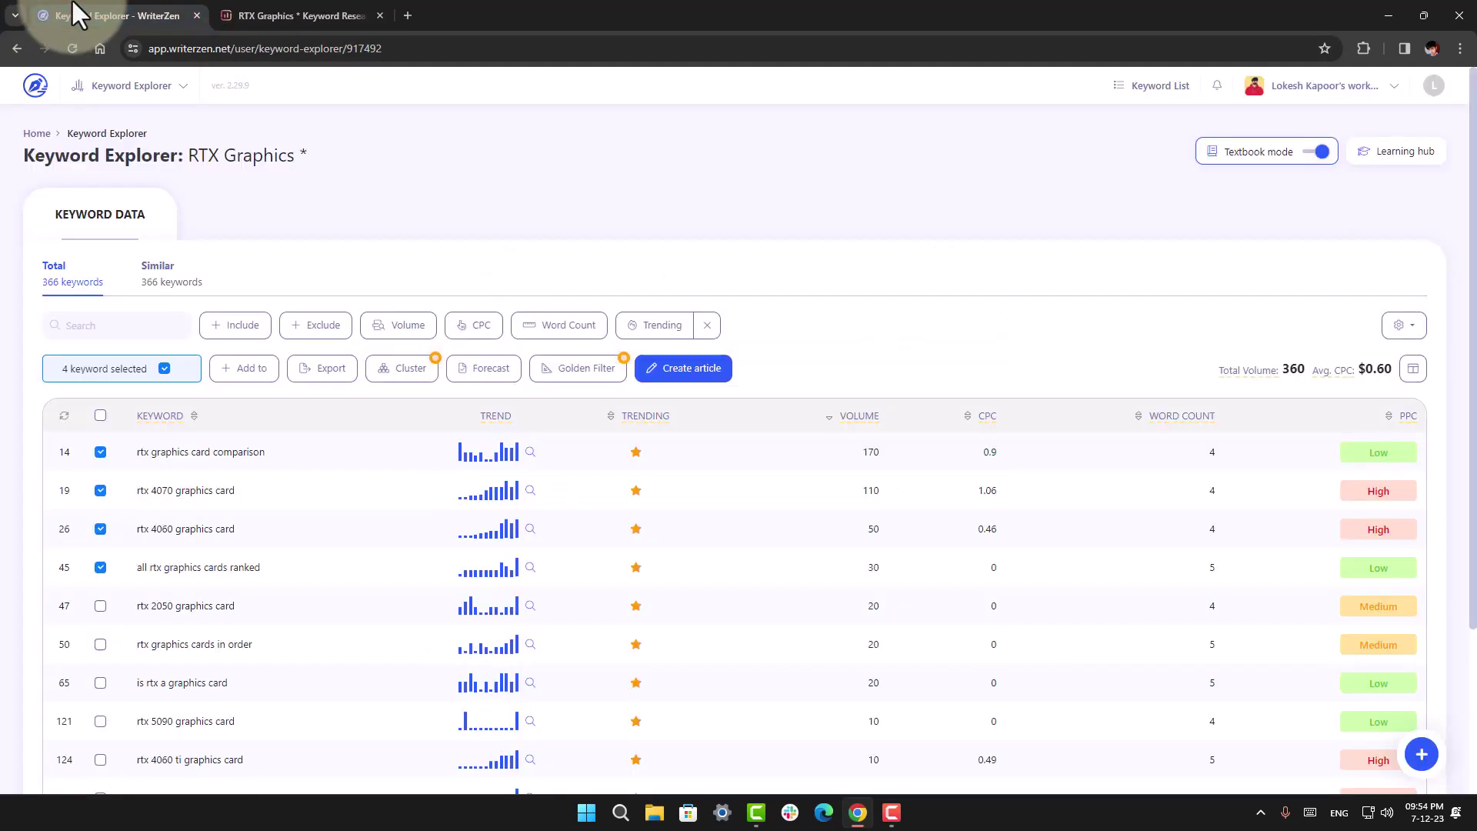
pyautogui.click(191, 458)
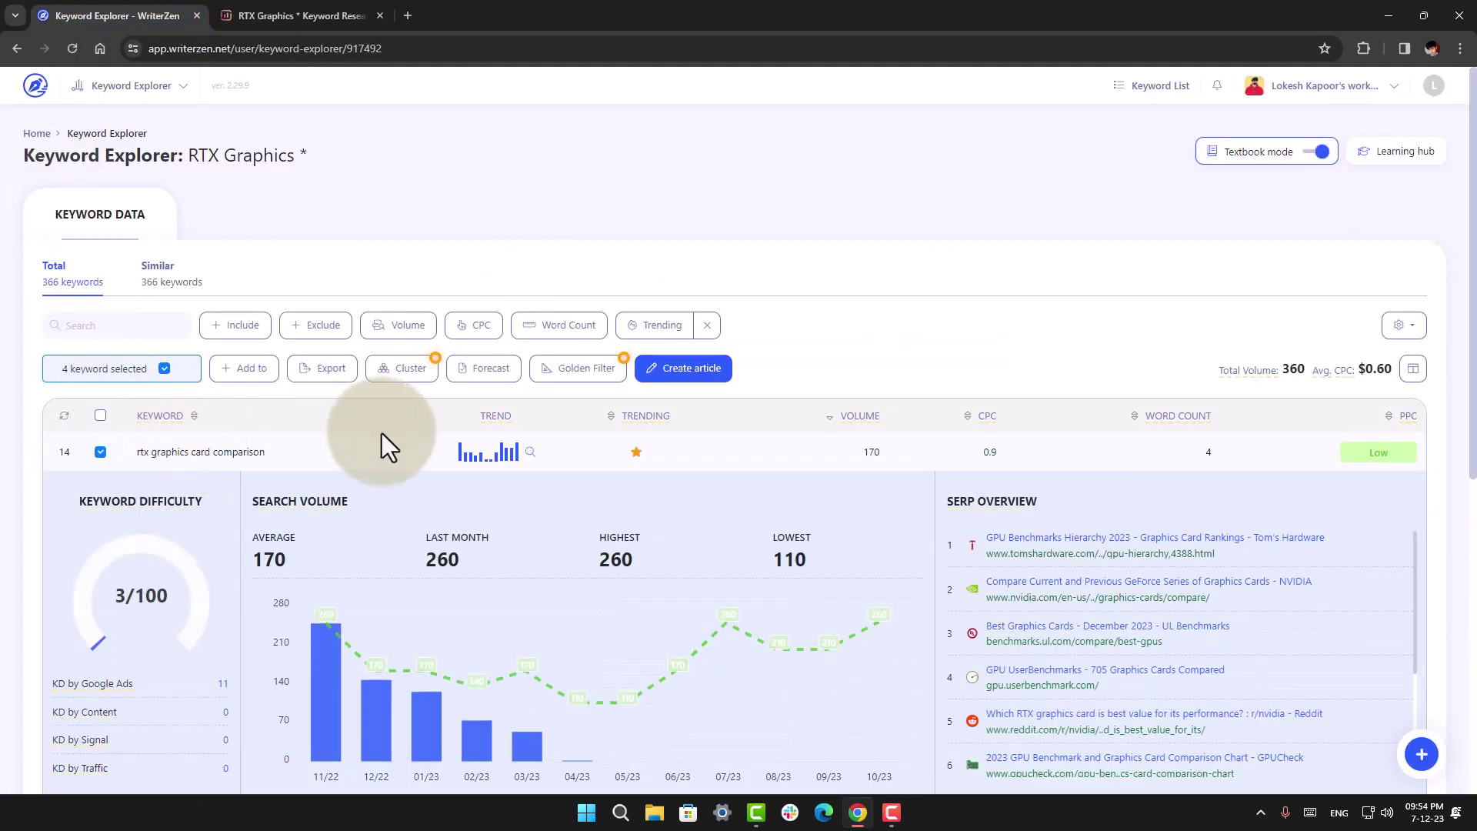
pyautogui.scroll(-3, 400, 446)
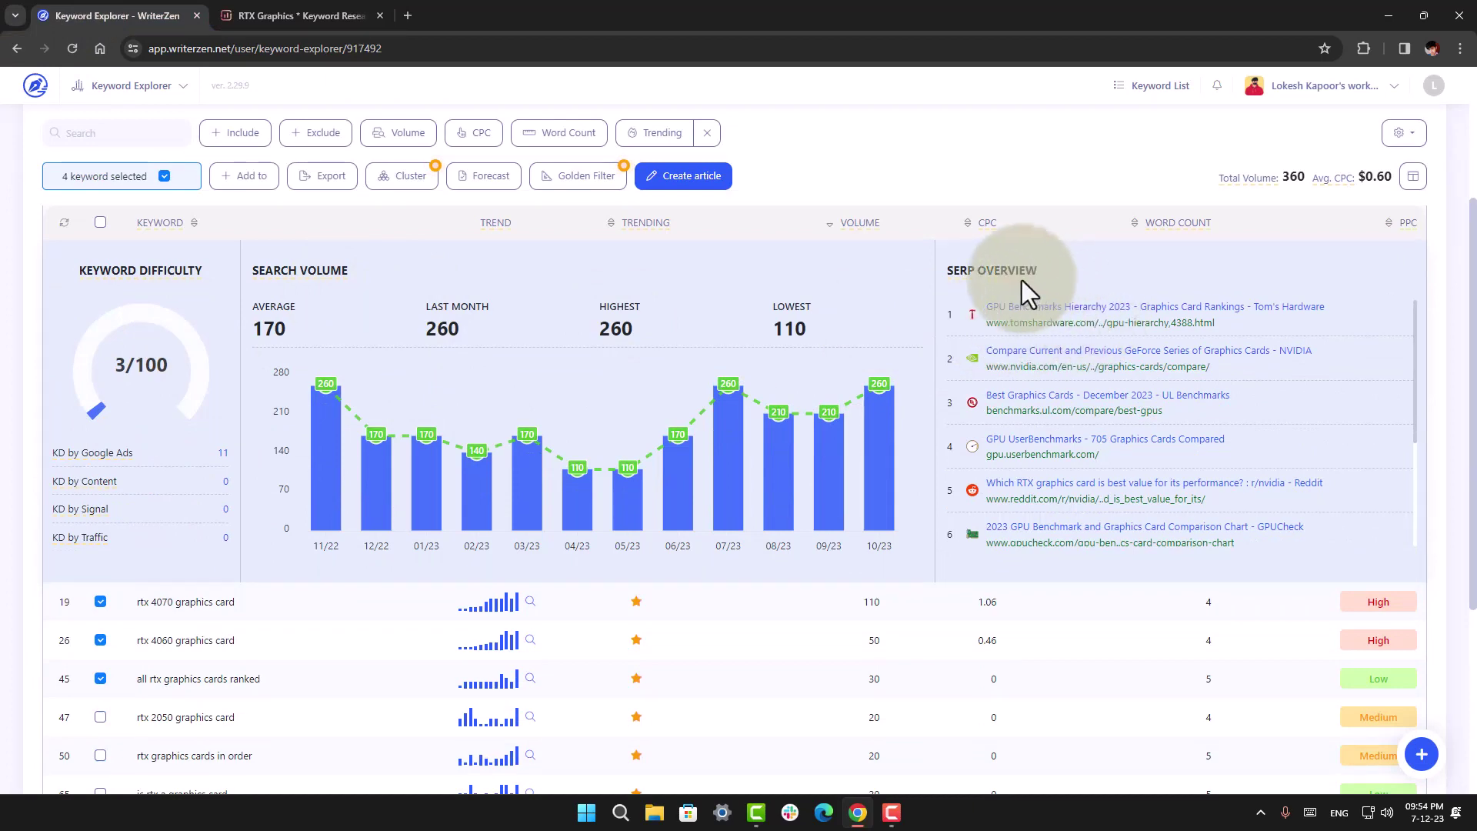
pyautogui.moveTo(954, 276)
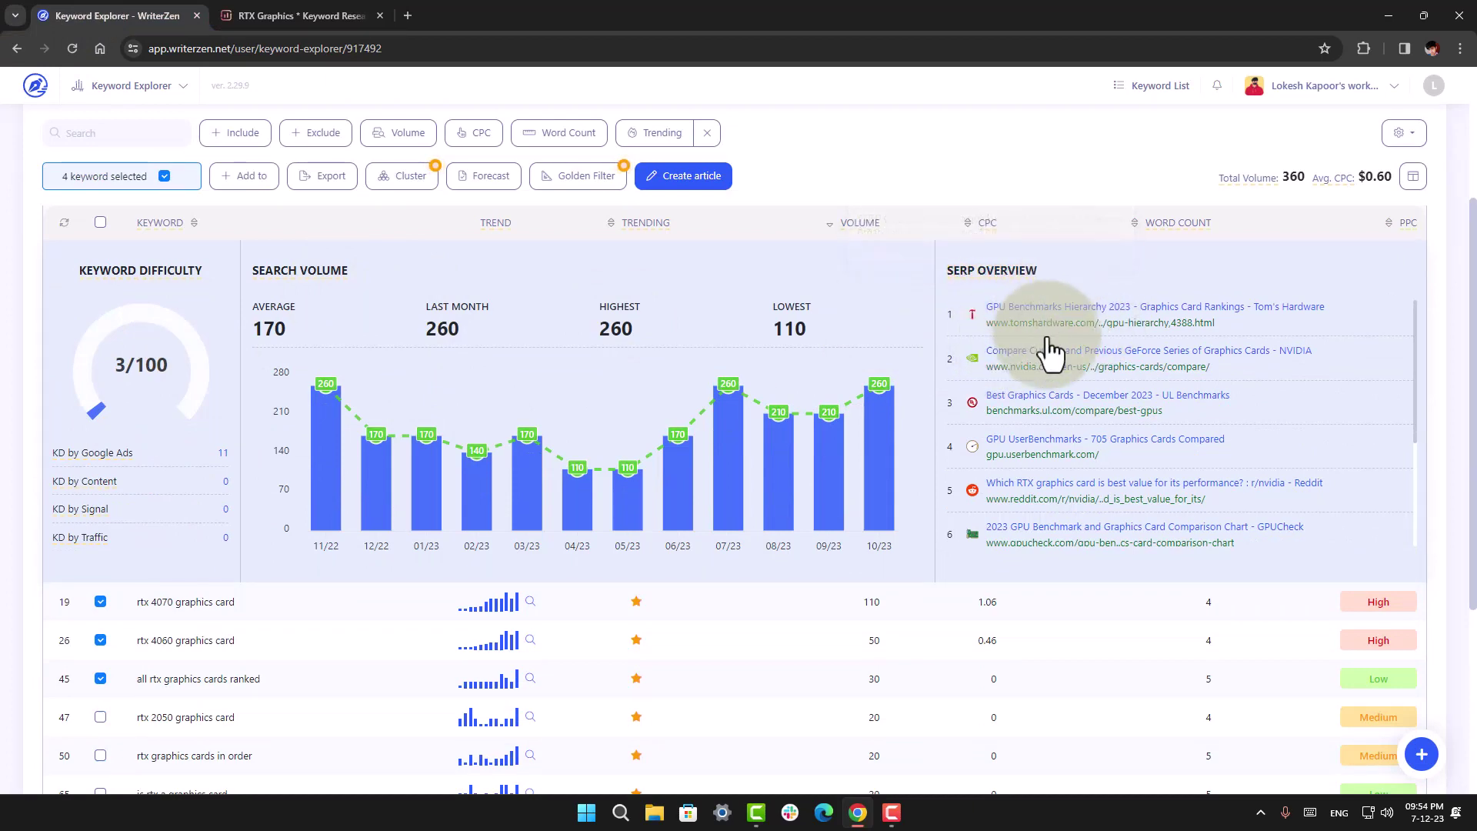
pyautogui.scroll(1, 1106, 449)
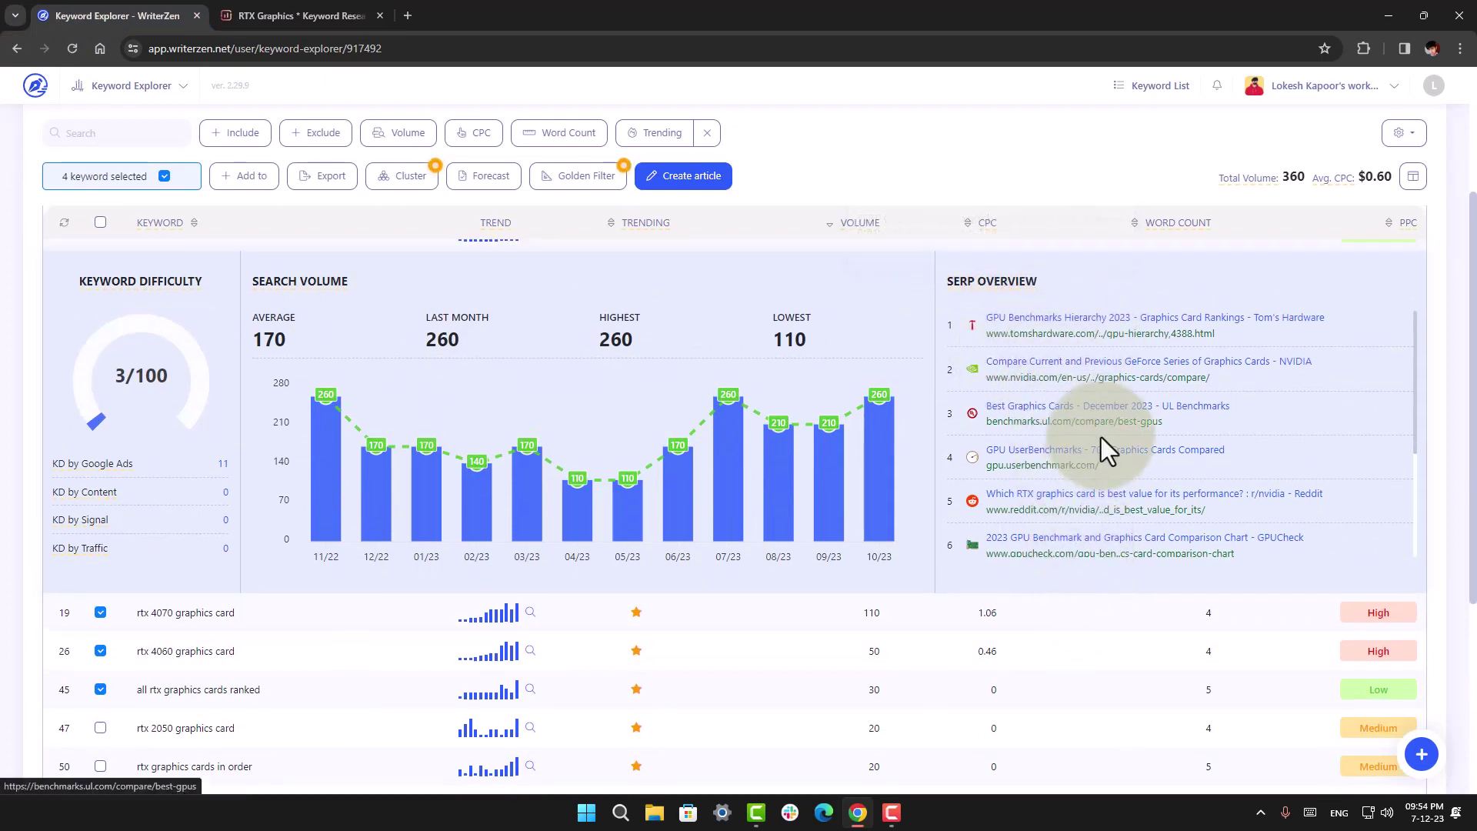
pyautogui.scroll(3, 1104, 440)
pyautogui.scroll(-4, 1182, 403)
pyautogui.scroll(-2, 1207, 354)
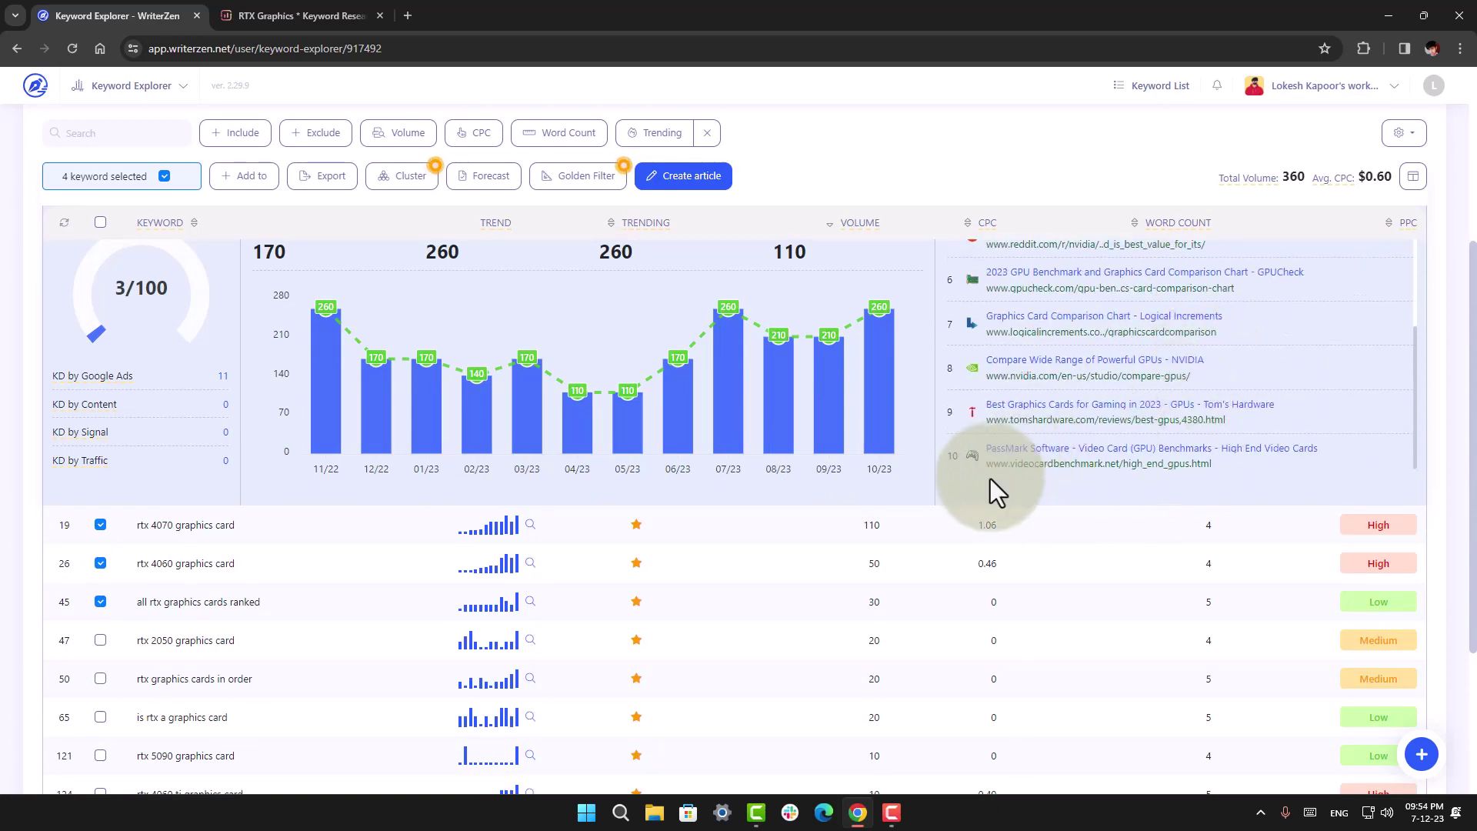
pyautogui.scroll(3, 1008, 473)
pyautogui.scroll(2, 231, 329)
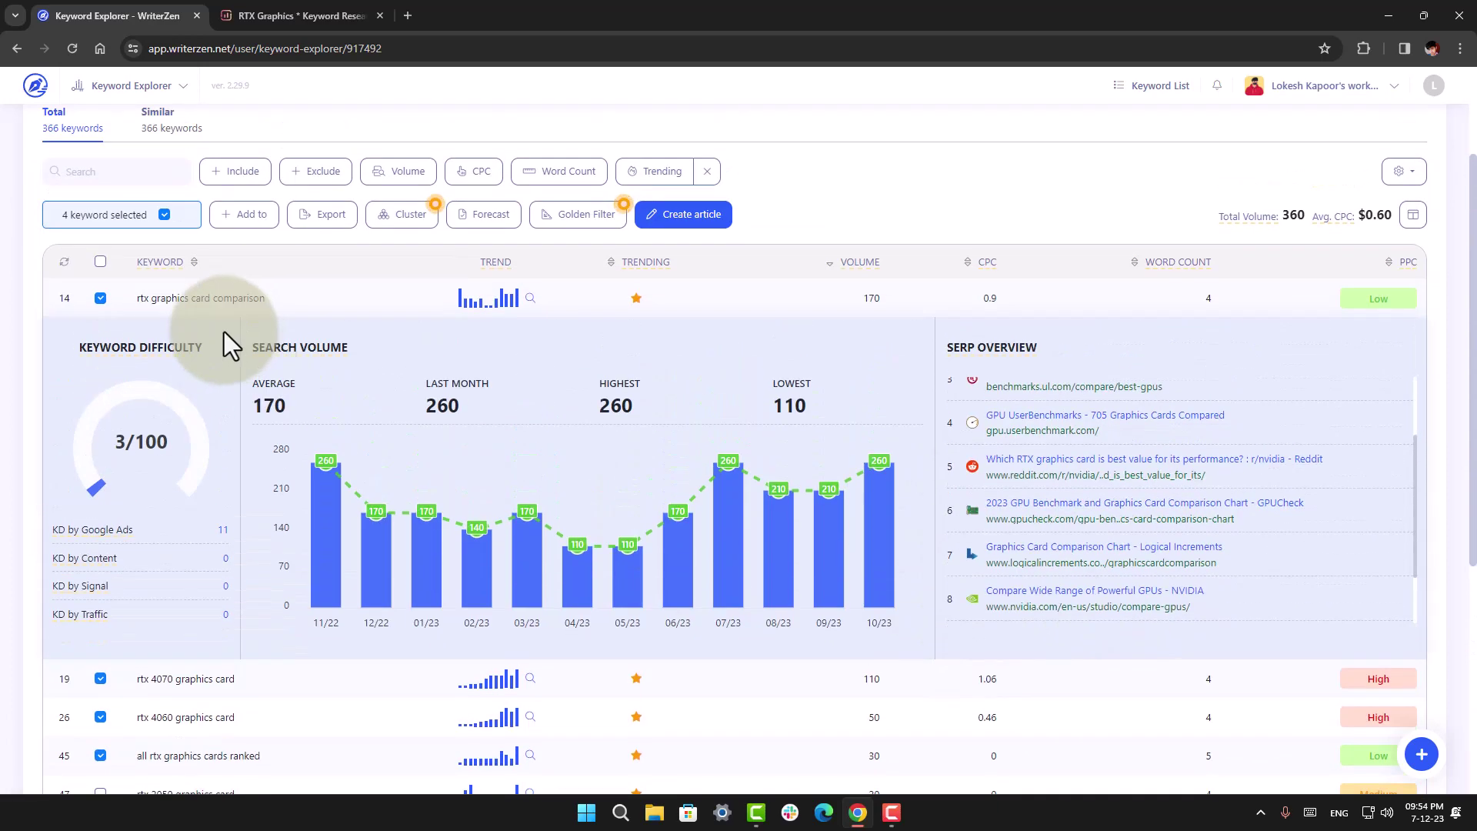
pyautogui.click(255, 306)
# Step: Remove the Trending filter from the keyword results and show 100 keywords per page
pyautogui.scroll(-1, 284, 521)
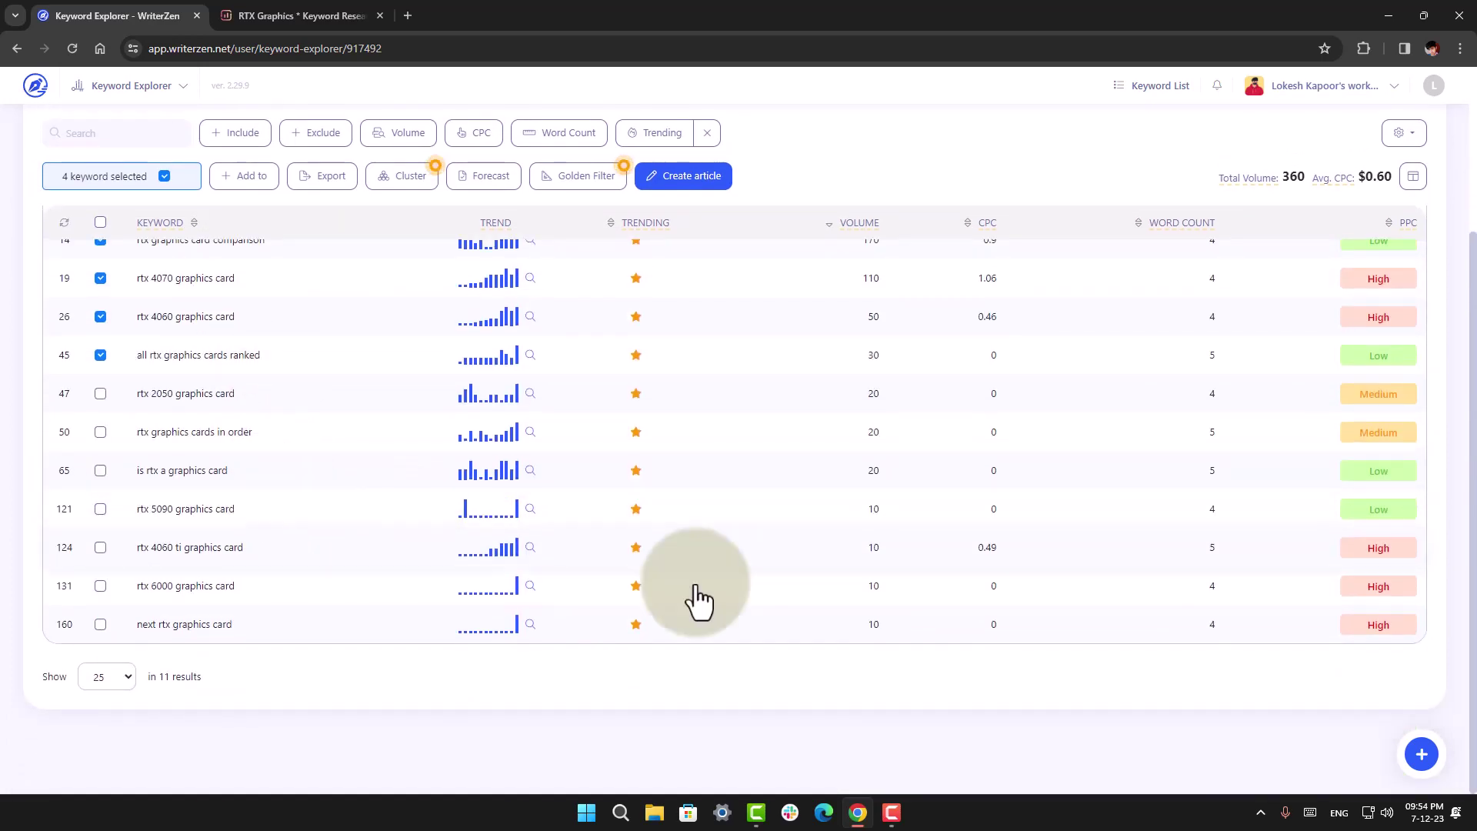
pyautogui.scroll(3, 815, 586)
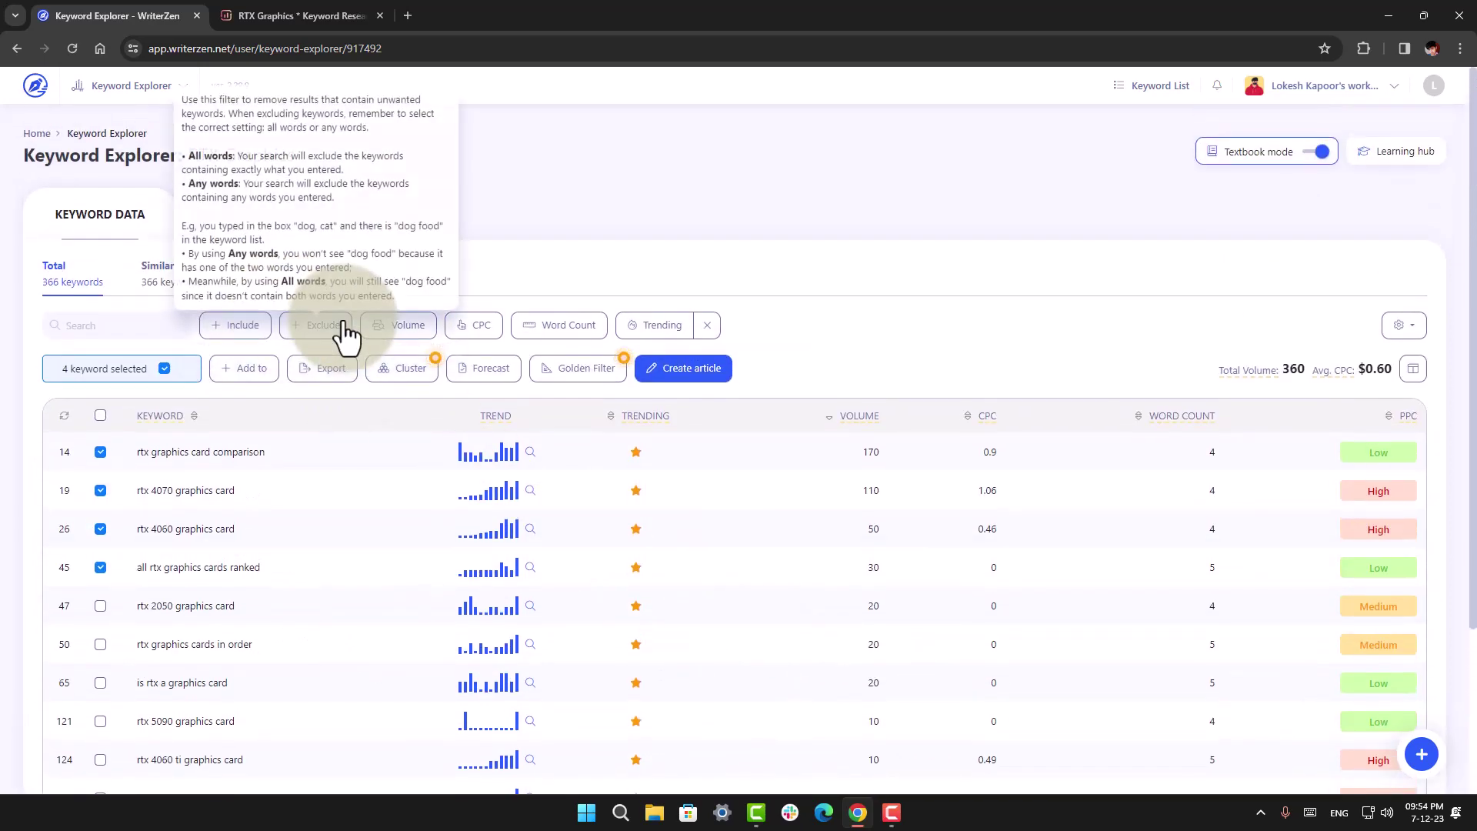
pyautogui.scroll(-3, 343, 610)
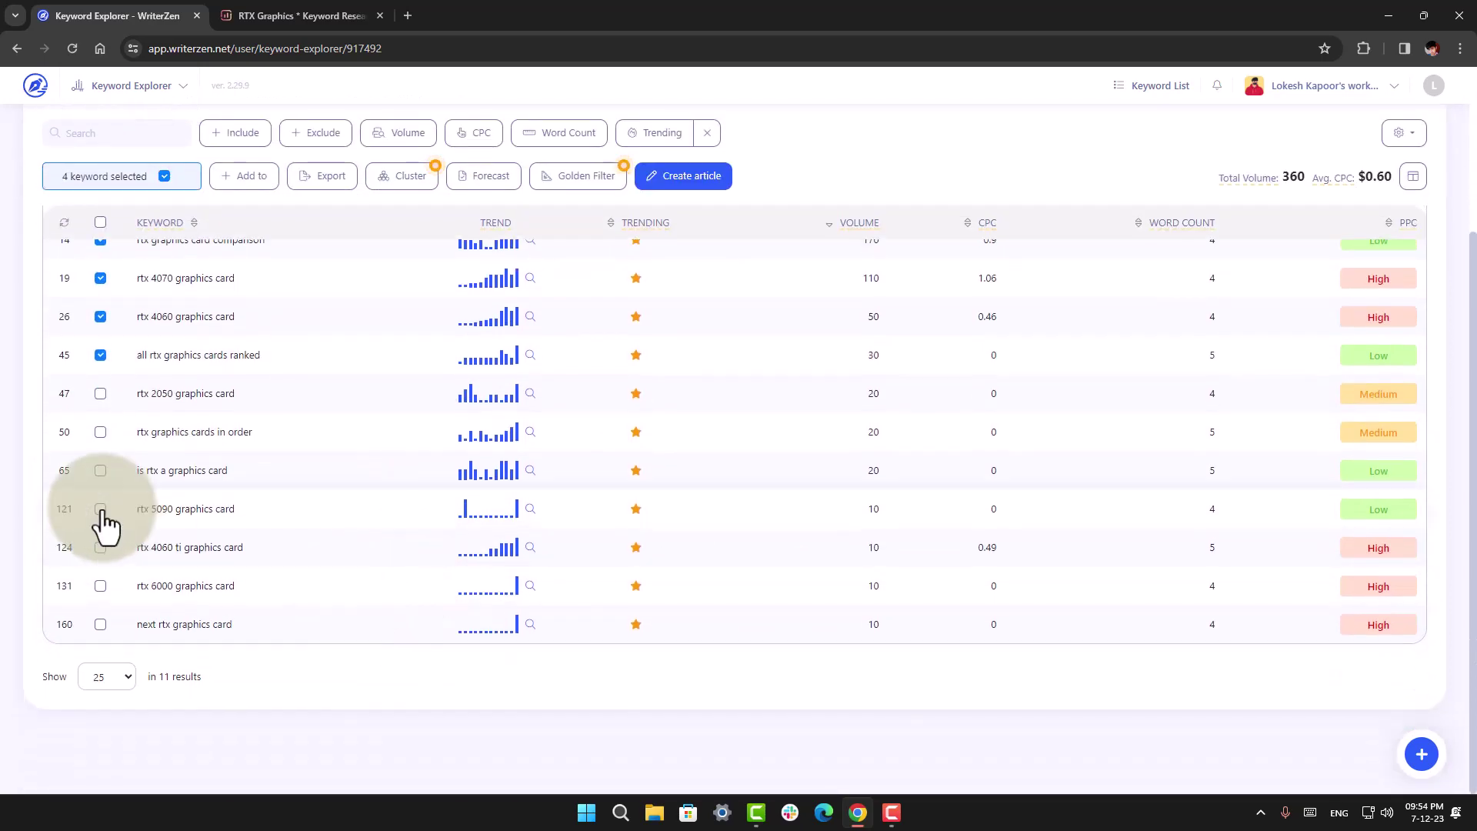
pyautogui.scroll(3, 103, 531)
pyautogui.scroll(-2, 100, 500)
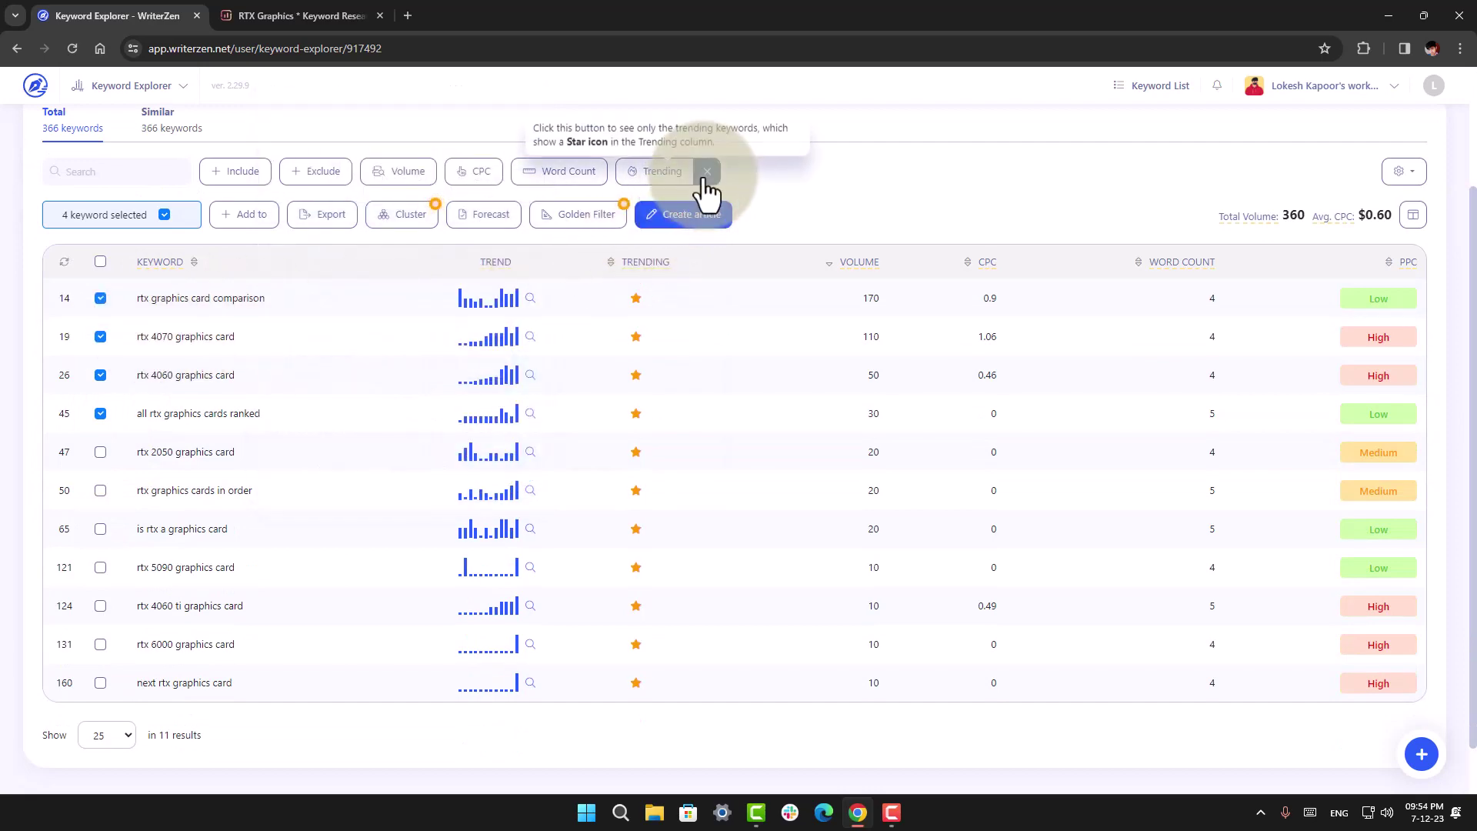
pyautogui.click(706, 172)
pyautogui.scroll(-5, 281, 429)
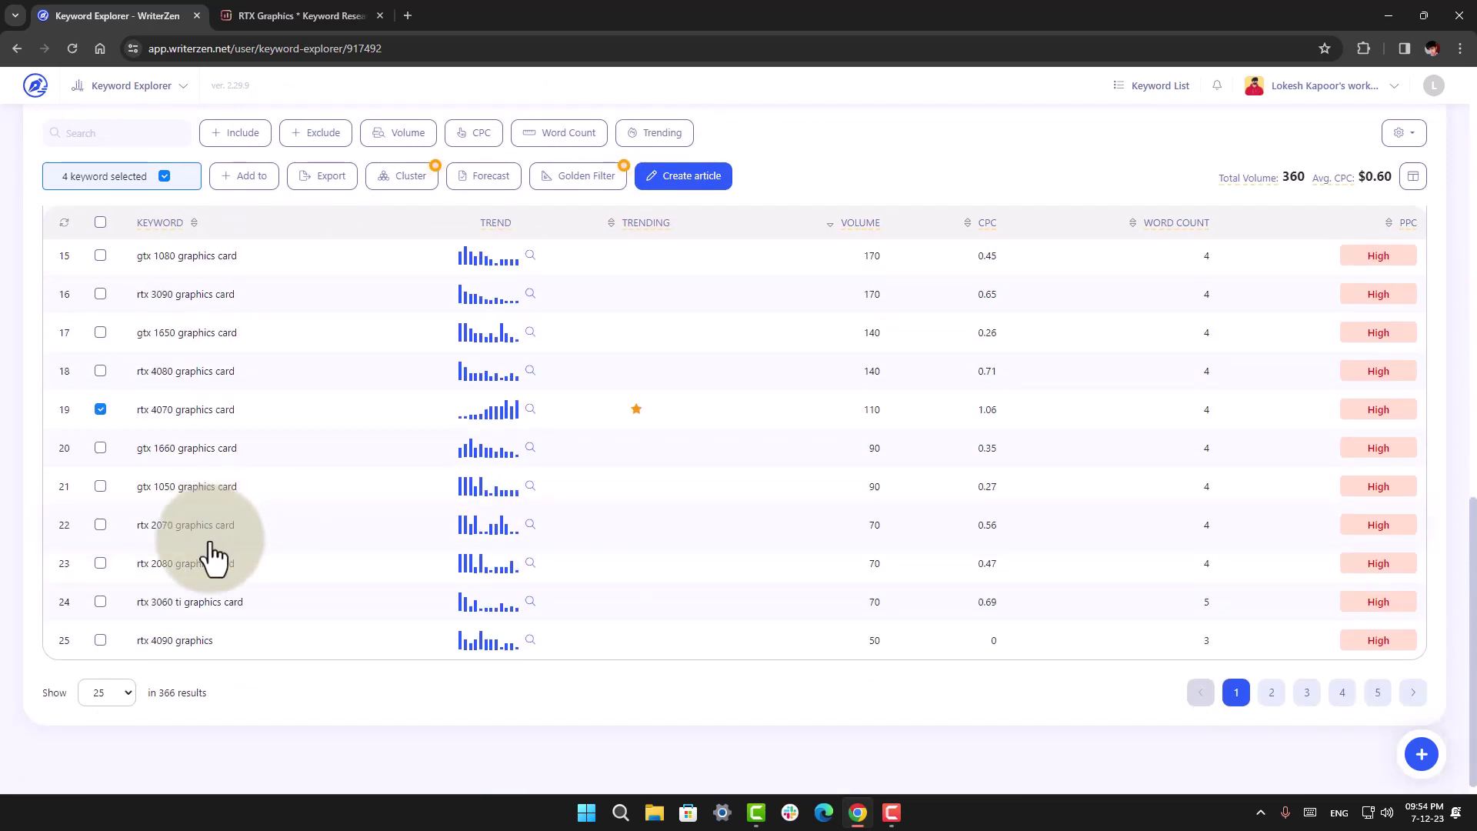
pyautogui.click(109, 689)
pyautogui.click(109, 657)
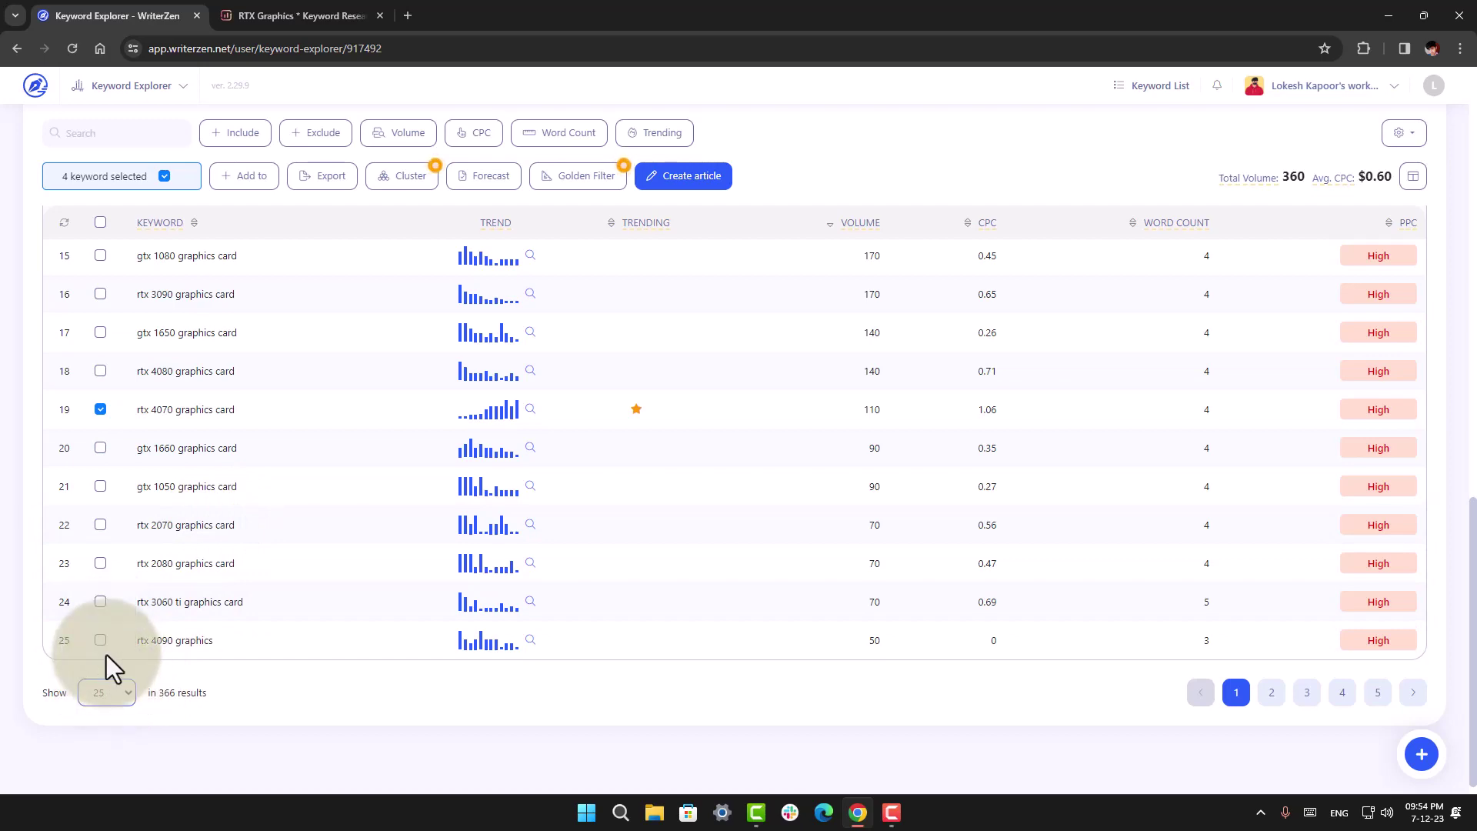
# Step: Look through the first 100 unfiltered keywords with their trend, volume, CPC, word count and PPC data
pyautogui.scroll(-10, 412, 610)
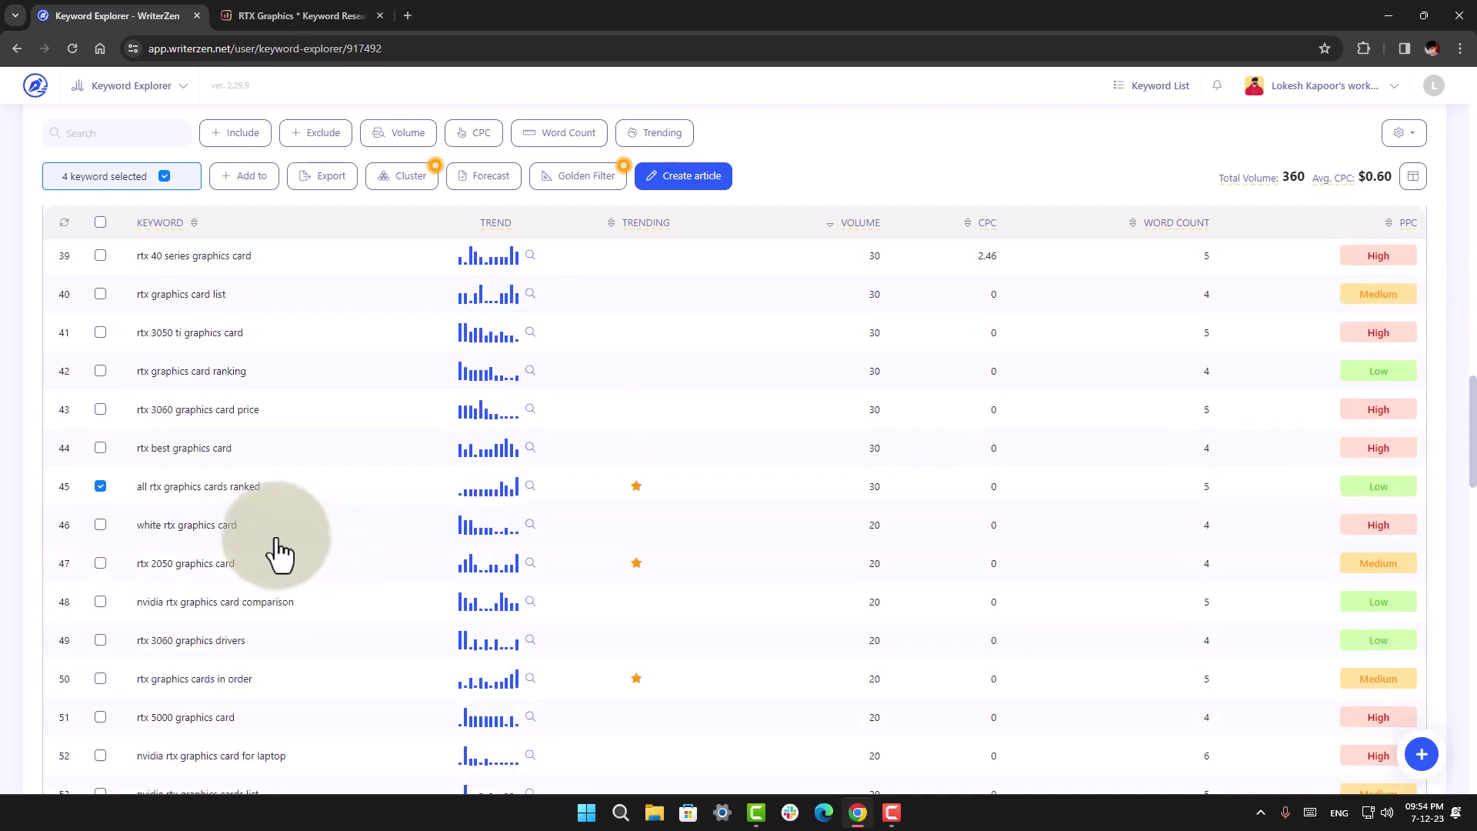
pyautogui.click(276, 540)
pyautogui.click(290, 540)
pyautogui.scroll(-4, 350, 550)
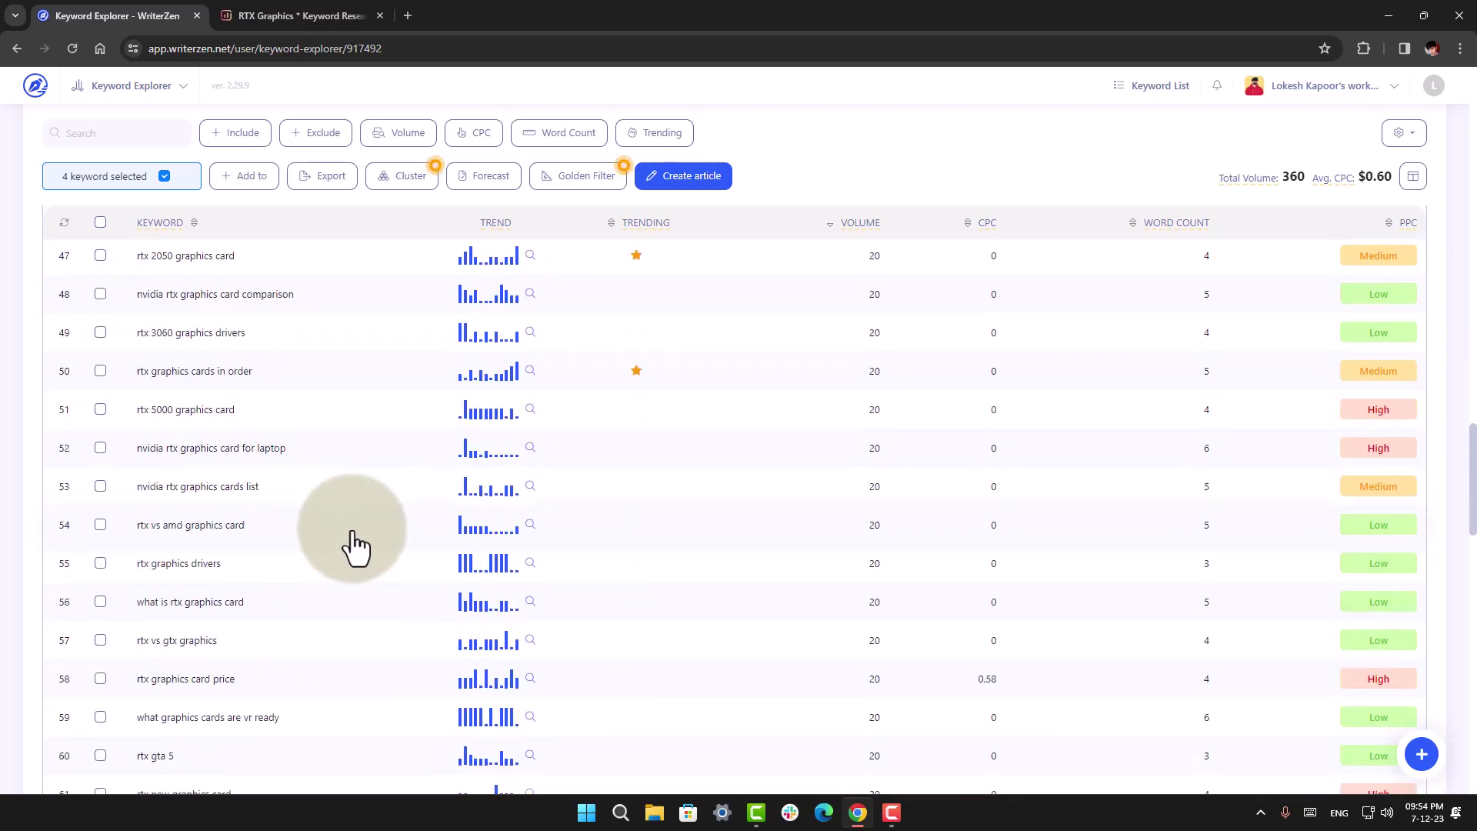
pyautogui.click(355, 543)
pyautogui.click(354, 544)
pyautogui.scroll(-6, 308, 654)
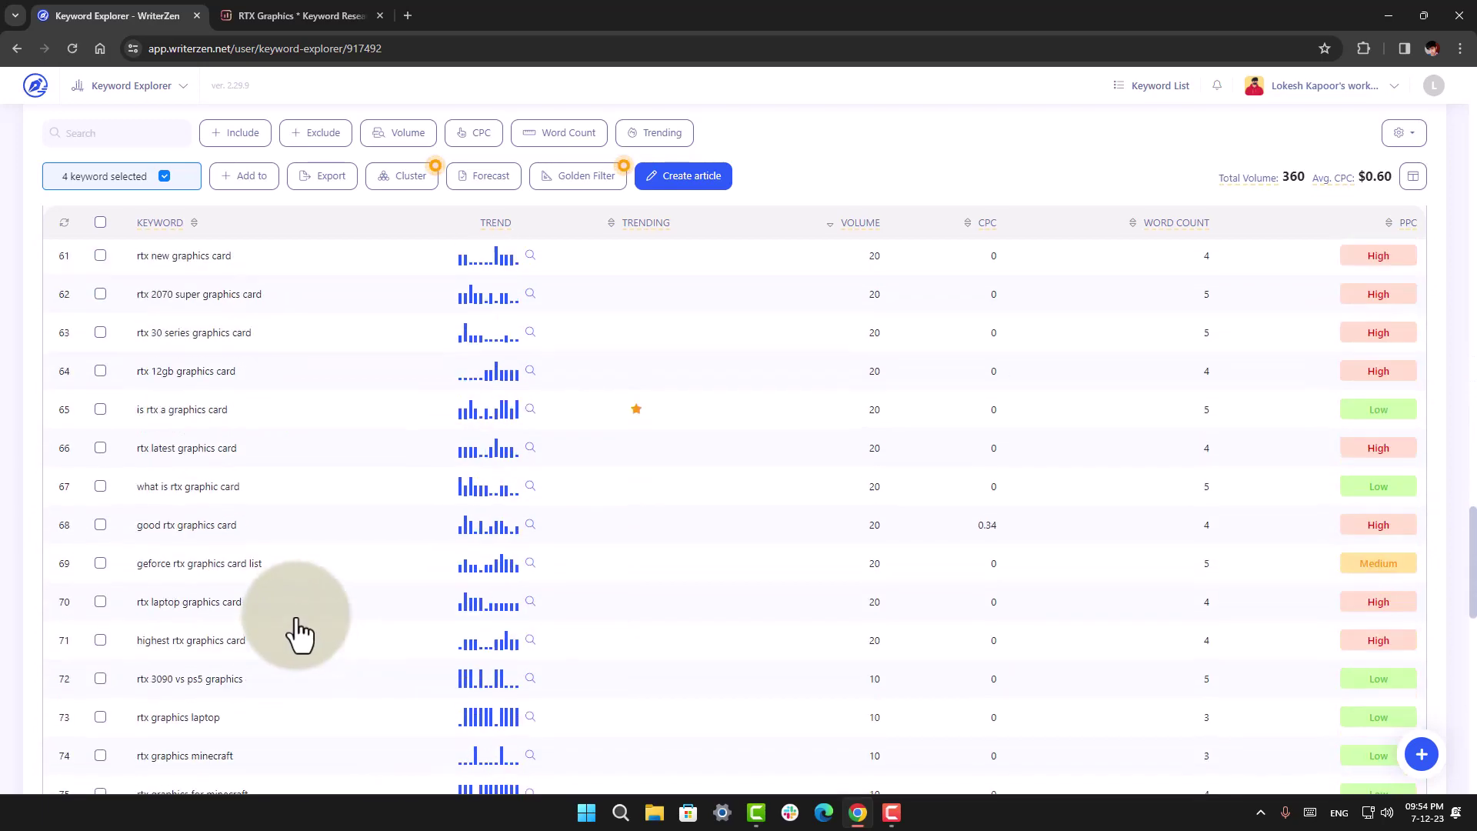
pyautogui.scroll(-12, 300, 635)
pyautogui.scroll(3, 307, 639)
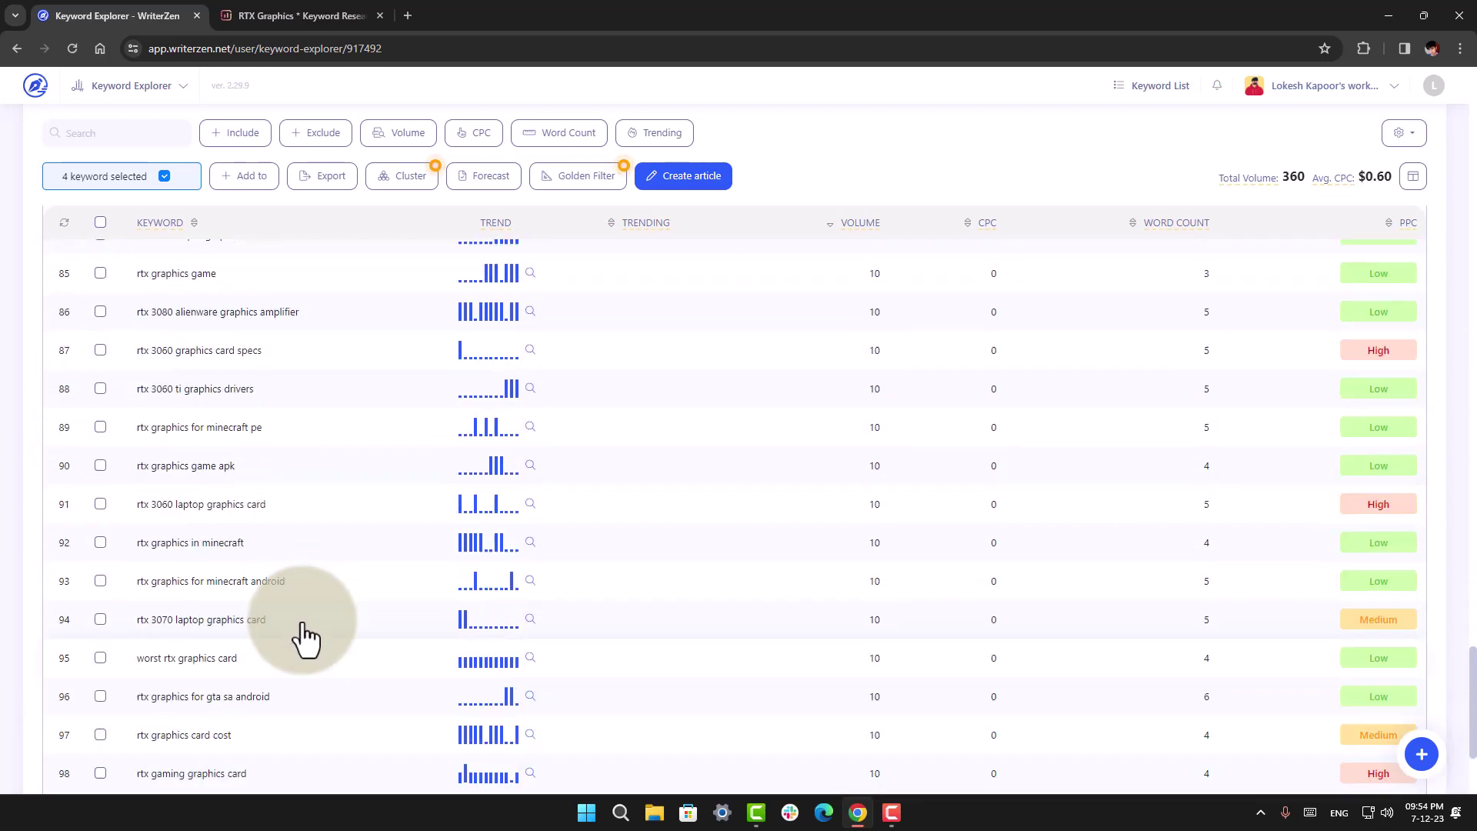
pyautogui.scroll(3, 300, 636)
pyautogui.scroll(-6, 769, 693)
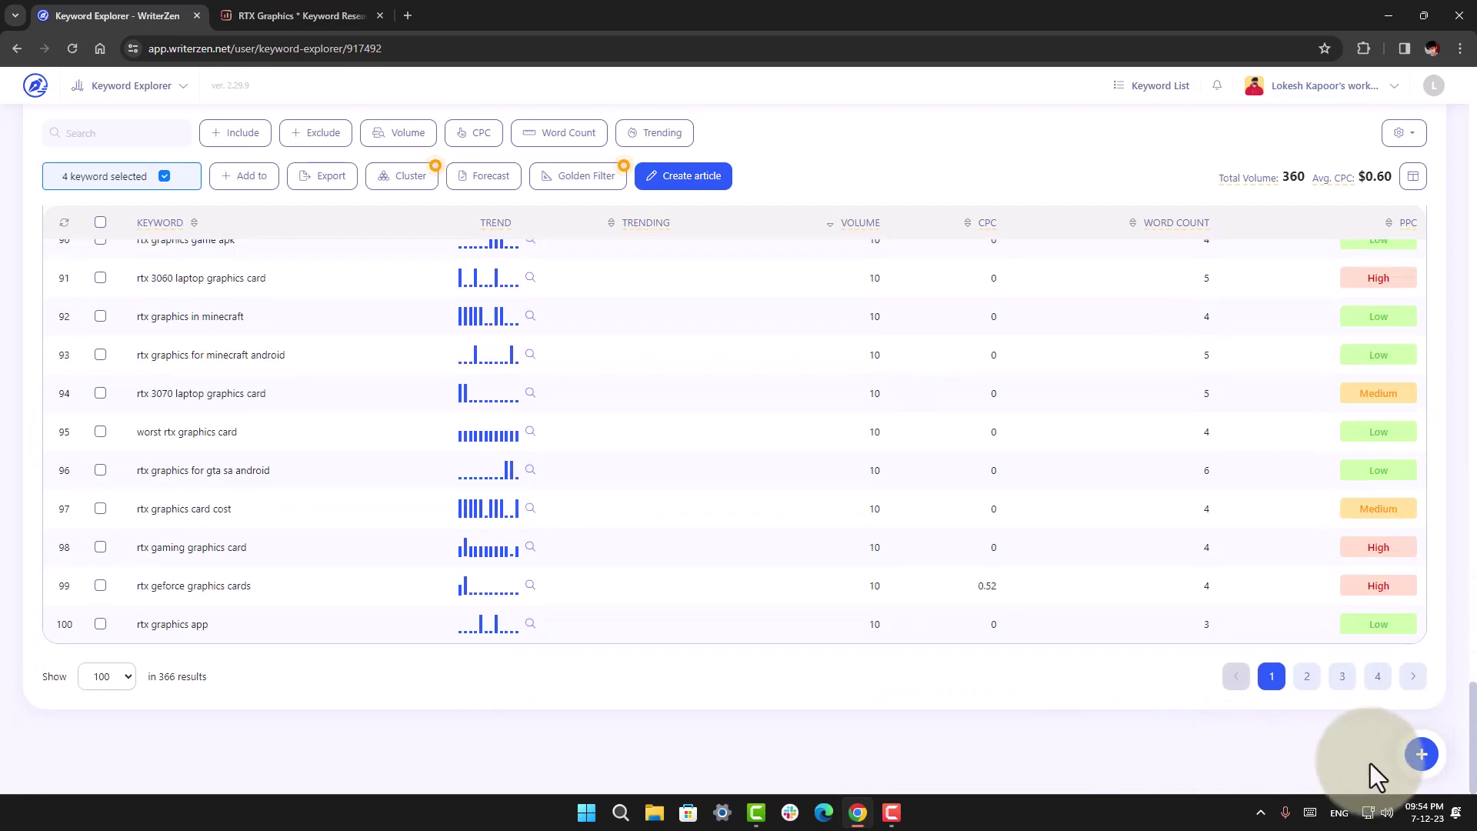
# Step: Go to page 3 of the keyword results and examine the details and SERP overview of "best rtx graphics card in order"
pyautogui.click(1345, 678)
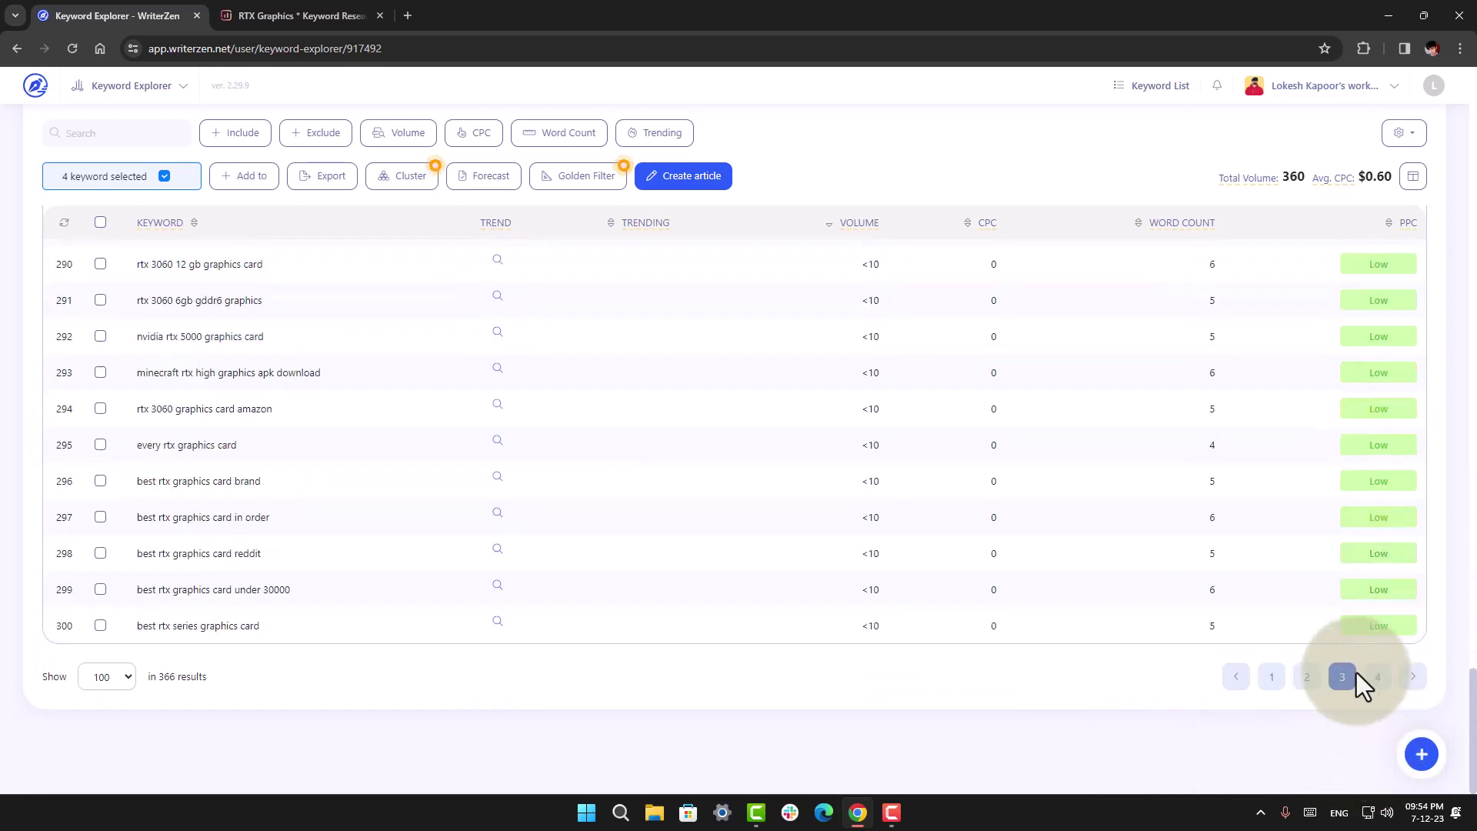
pyautogui.click(265, 520)
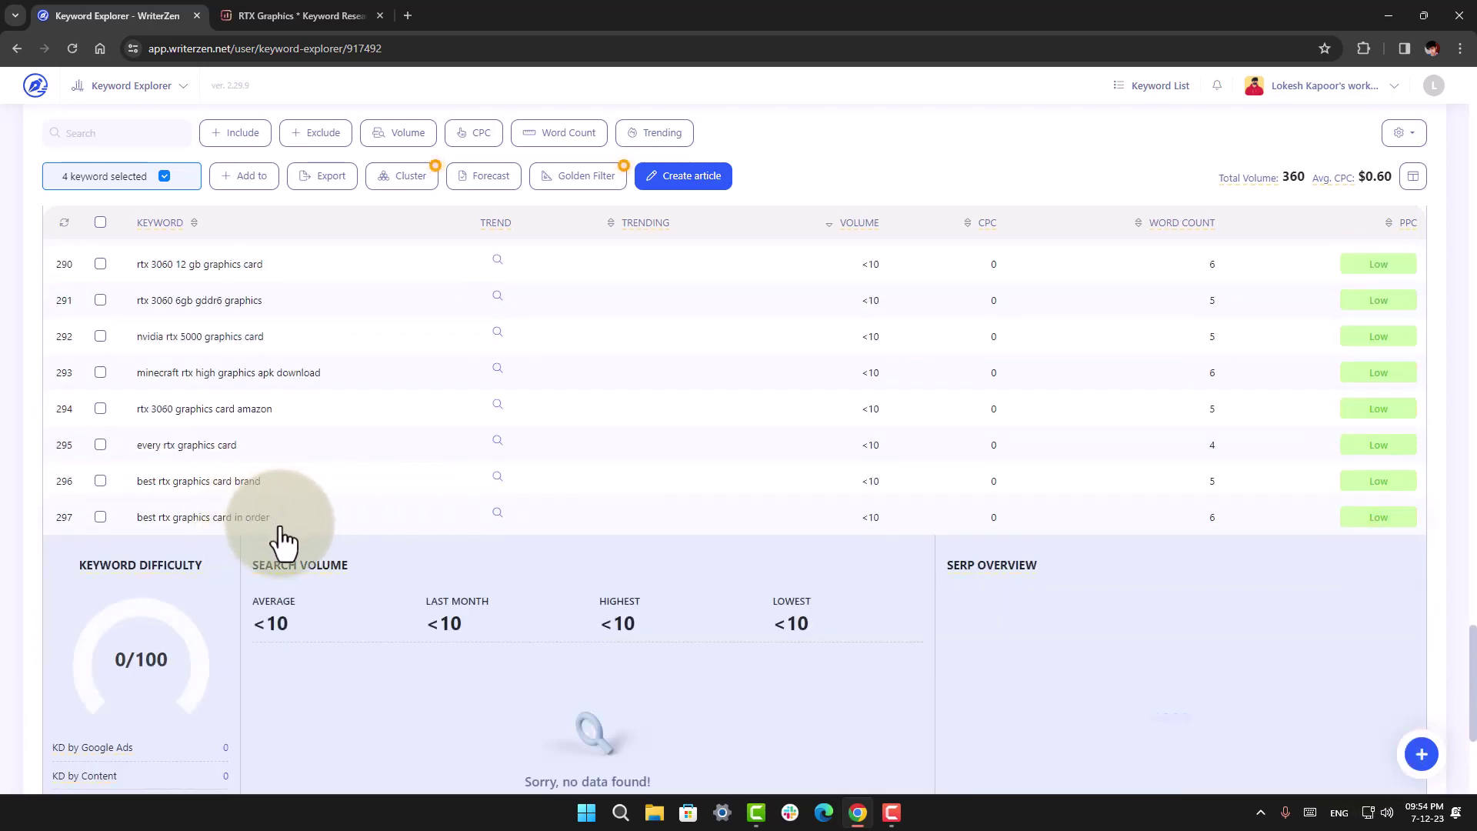
pyautogui.scroll(-3, 280, 528)
pyautogui.scroll(4, 273, 528)
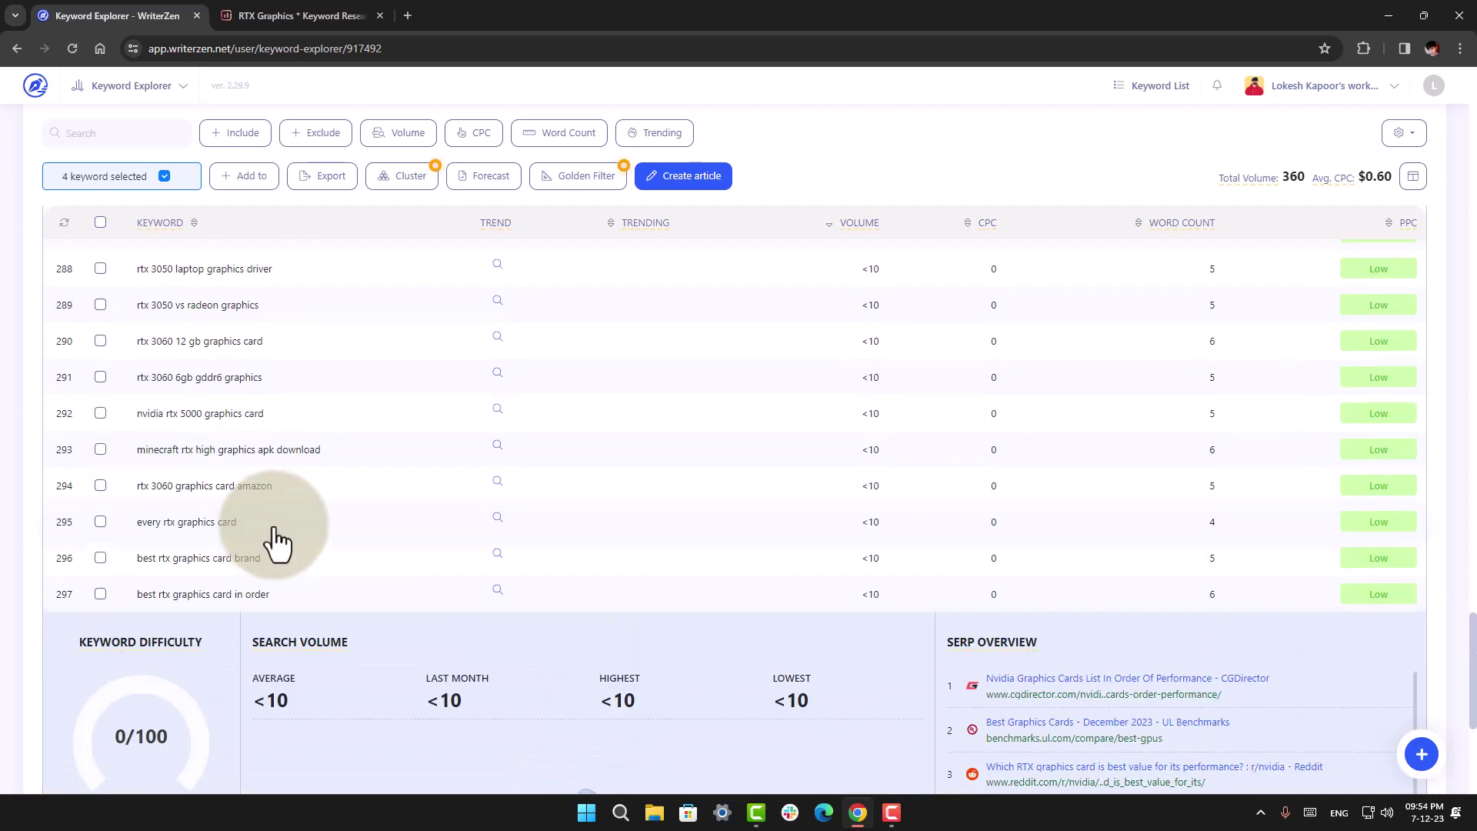
pyautogui.click(246, 599)
pyautogui.scroll(-1, 331, 598)
pyautogui.scroll(6, 347, 600)
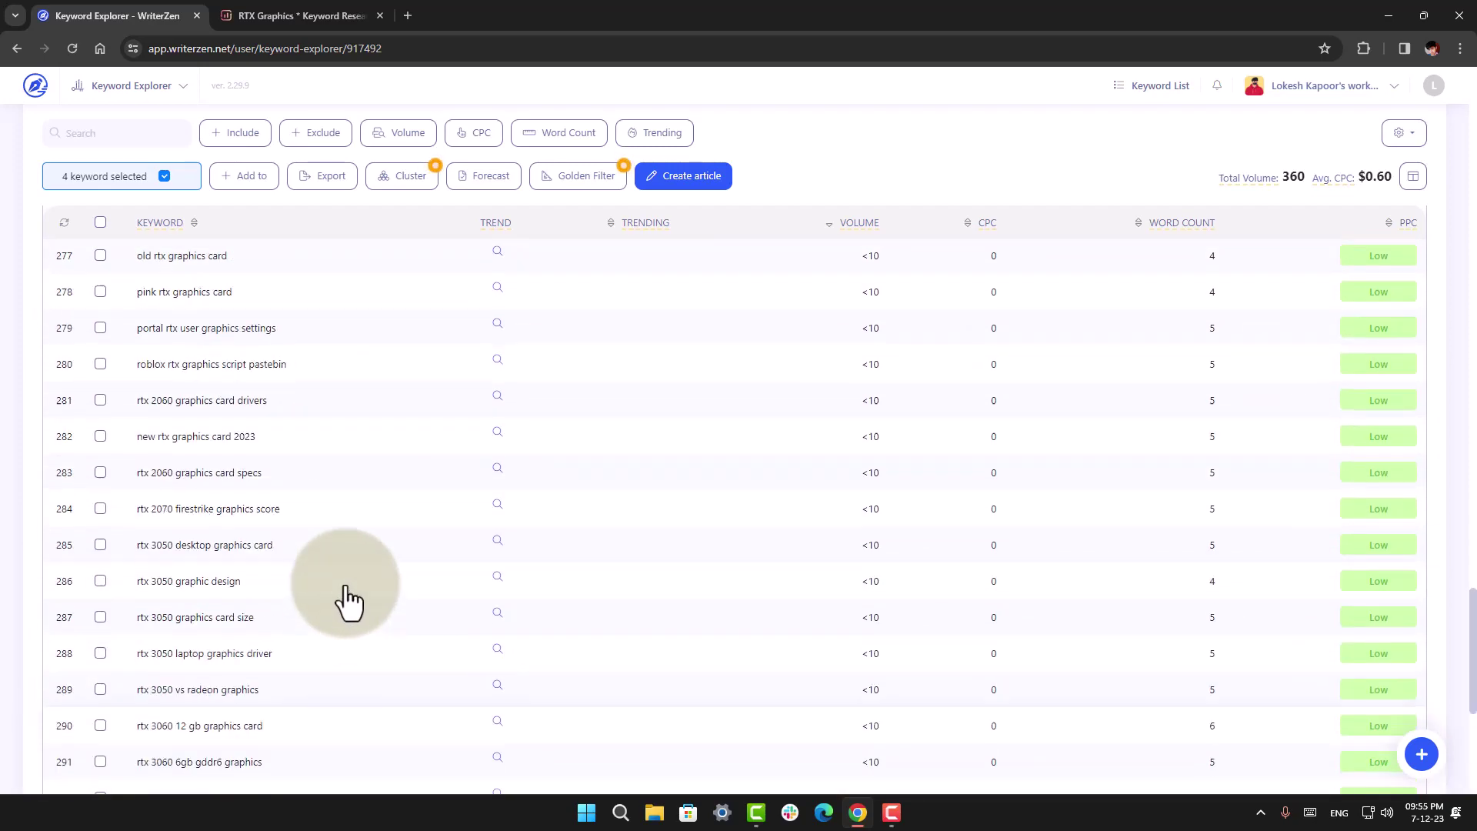
# Step: View the Similar keywords of the "RTX Graphics *" results and return to the Total keyword list
pyautogui.scroll(20, 347, 600)
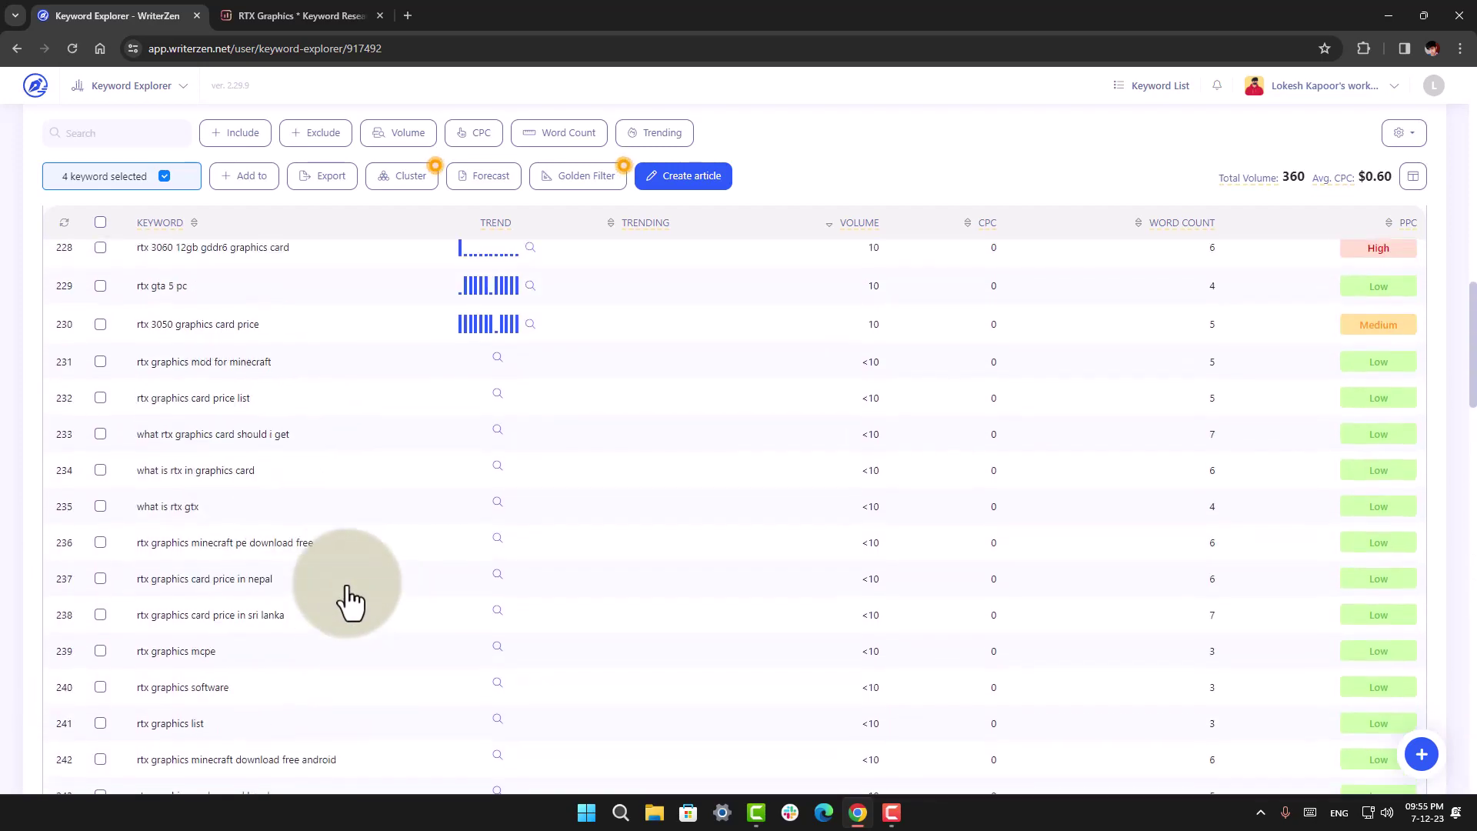
pyautogui.scroll(12, 348, 601)
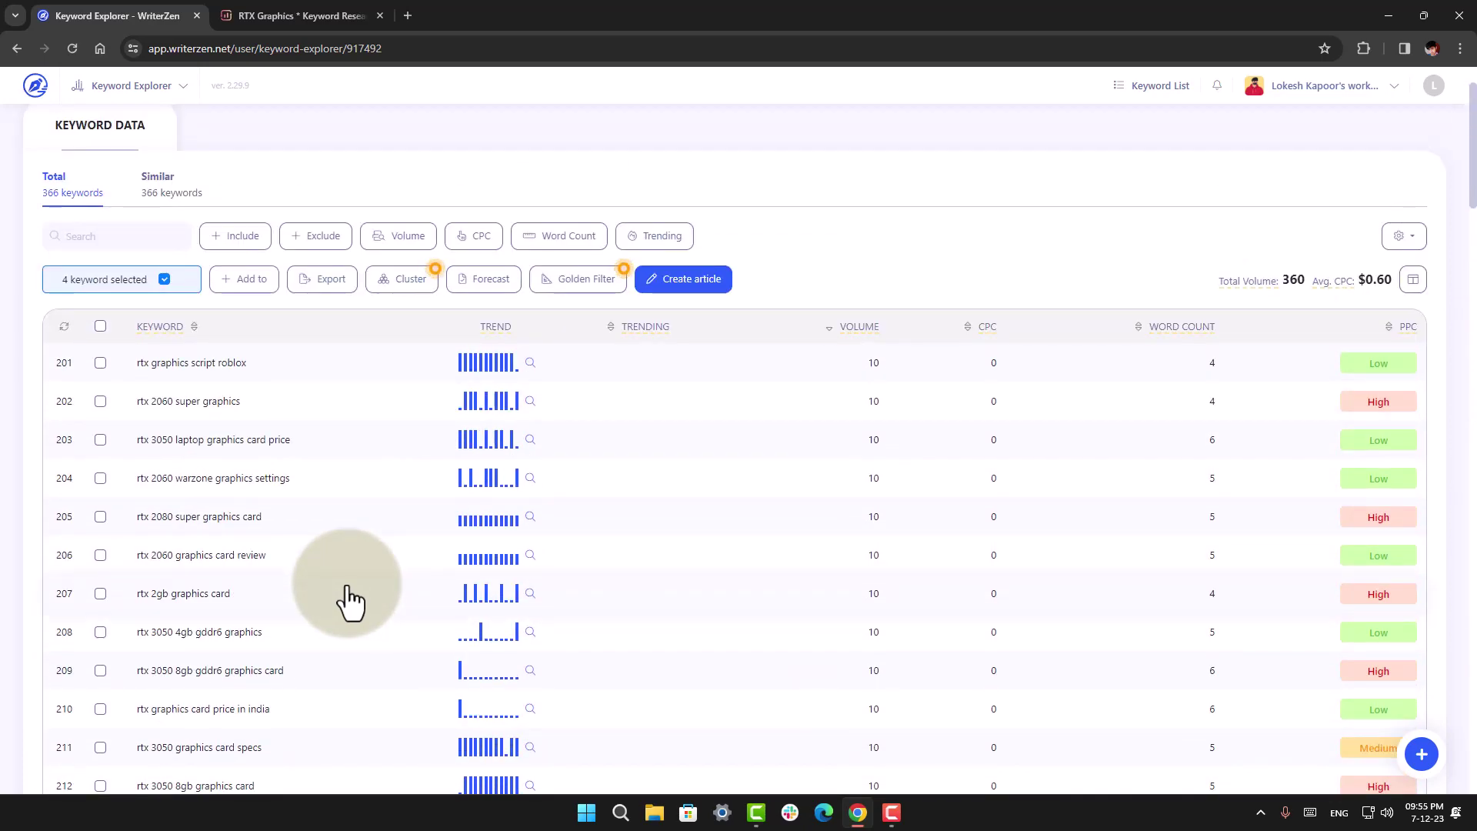
pyautogui.click(184, 194)
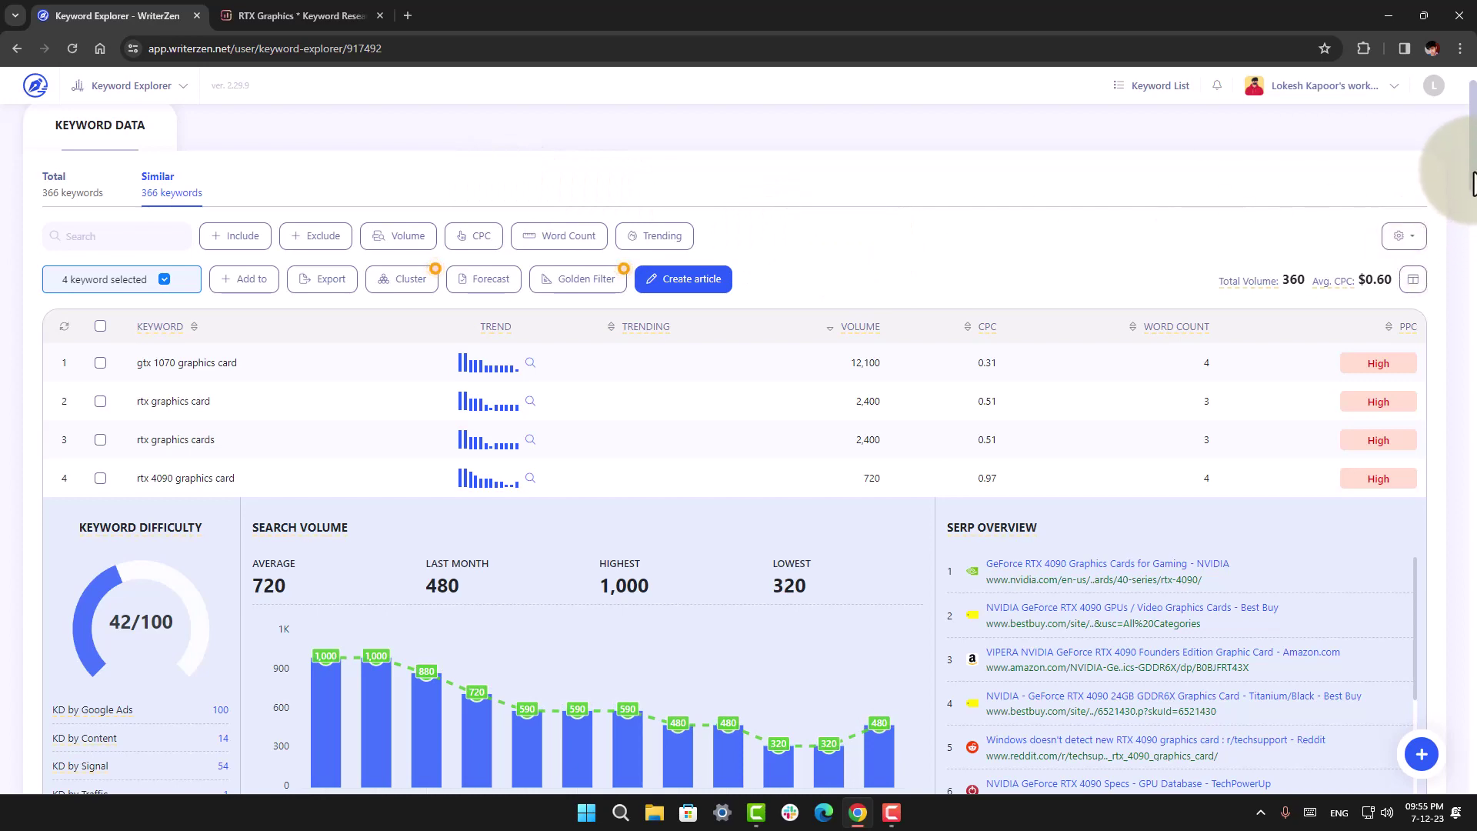
pyautogui.scroll(-1, 1471, 183)
pyautogui.scroll(2, 1471, 183)
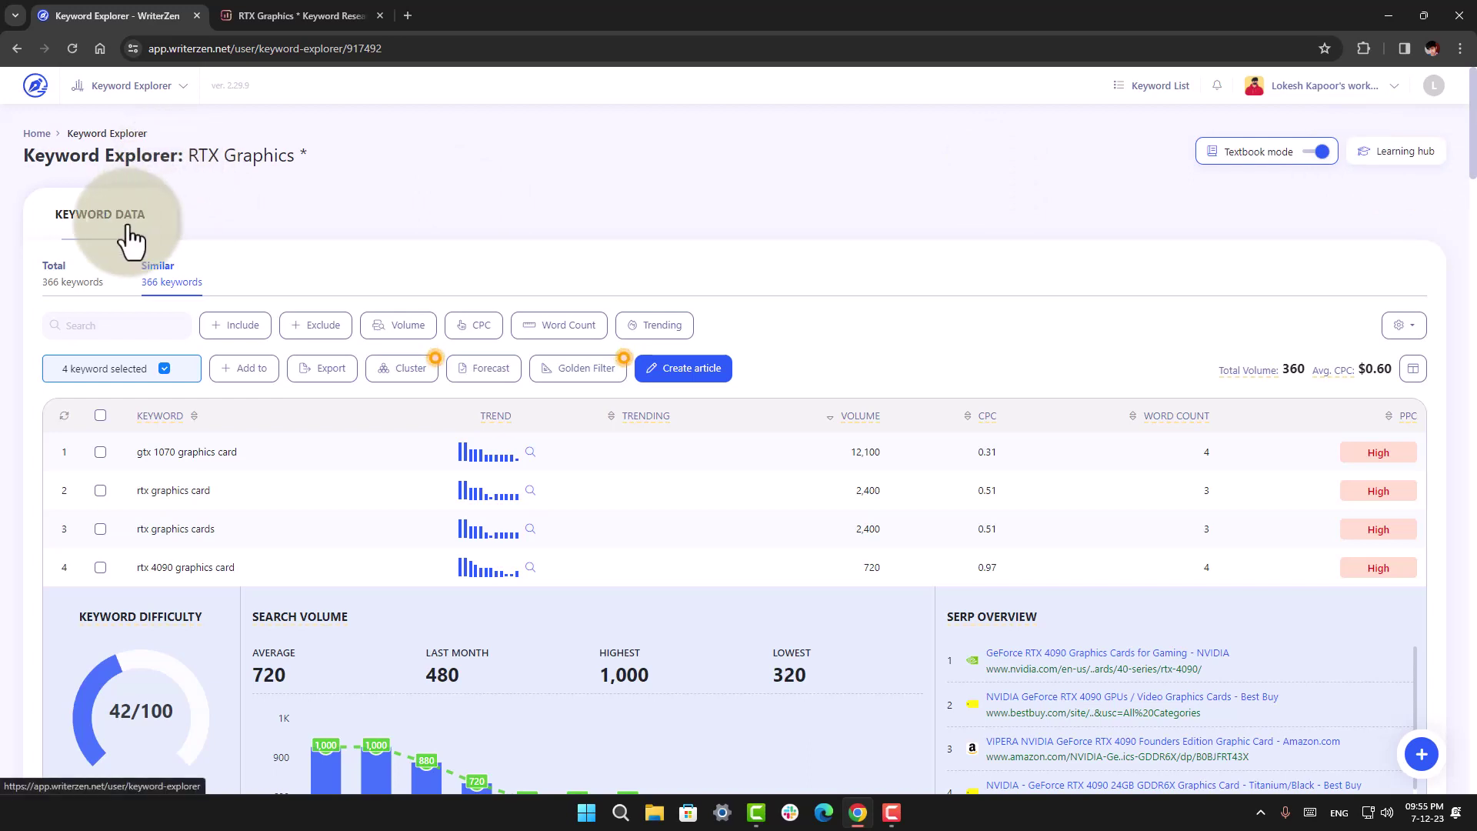
pyautogui.click(71, 279)
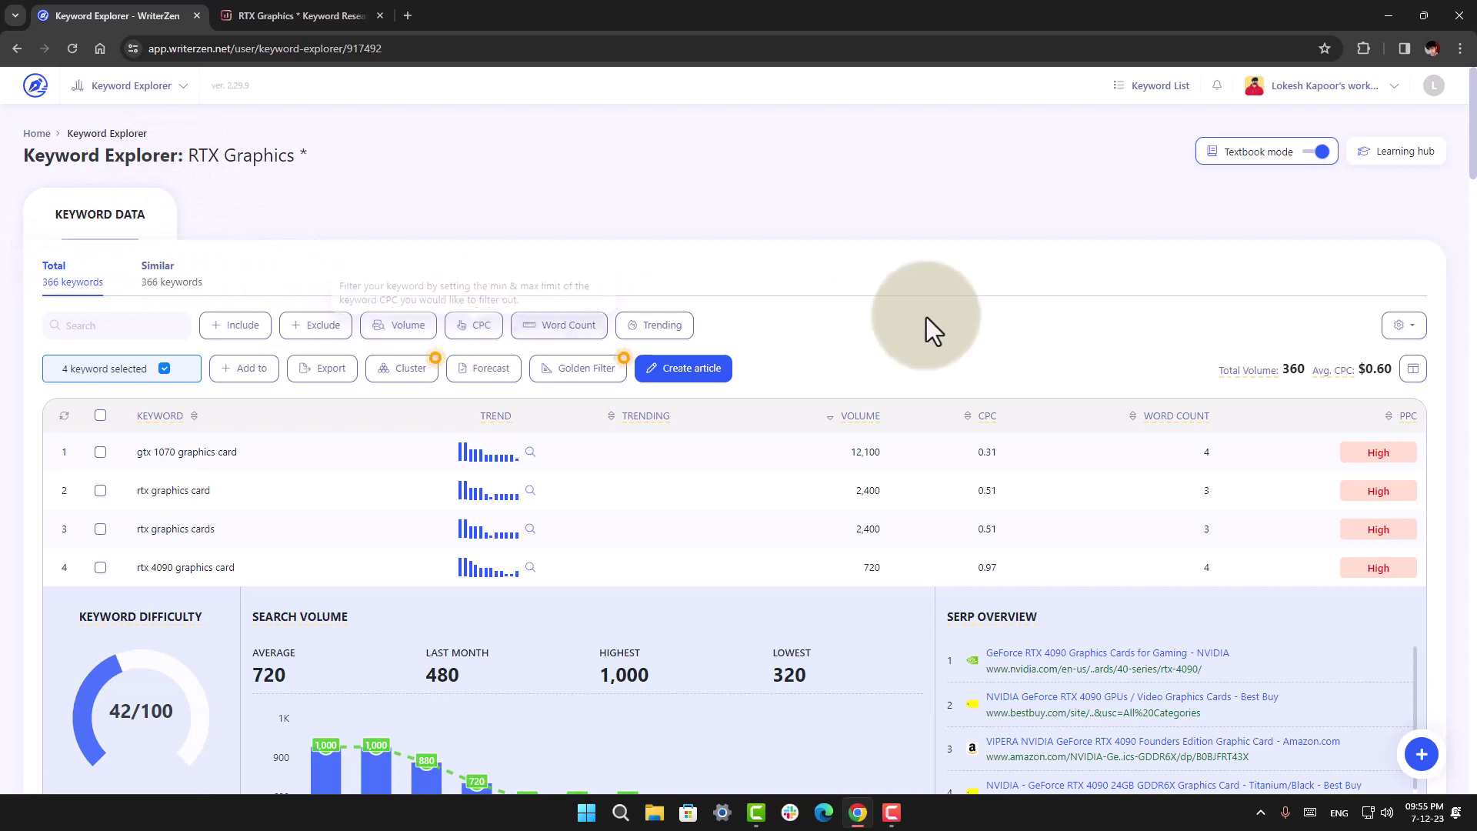
# Step: Switch to Surfer and close the details of the "best buy 4090" cluster
pyautogui.click(296, 28)
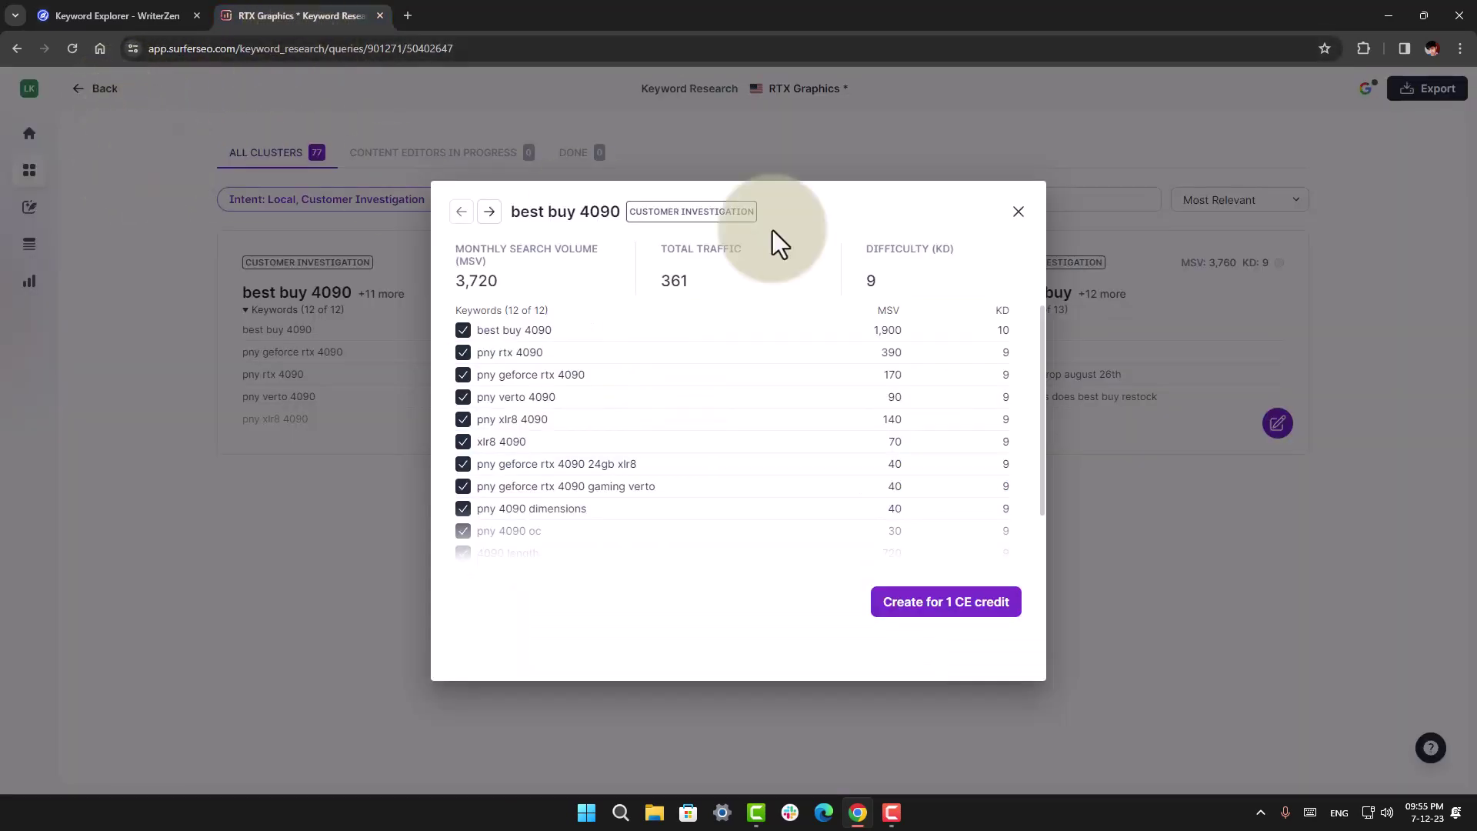
pyautogui.click(1018, 217)
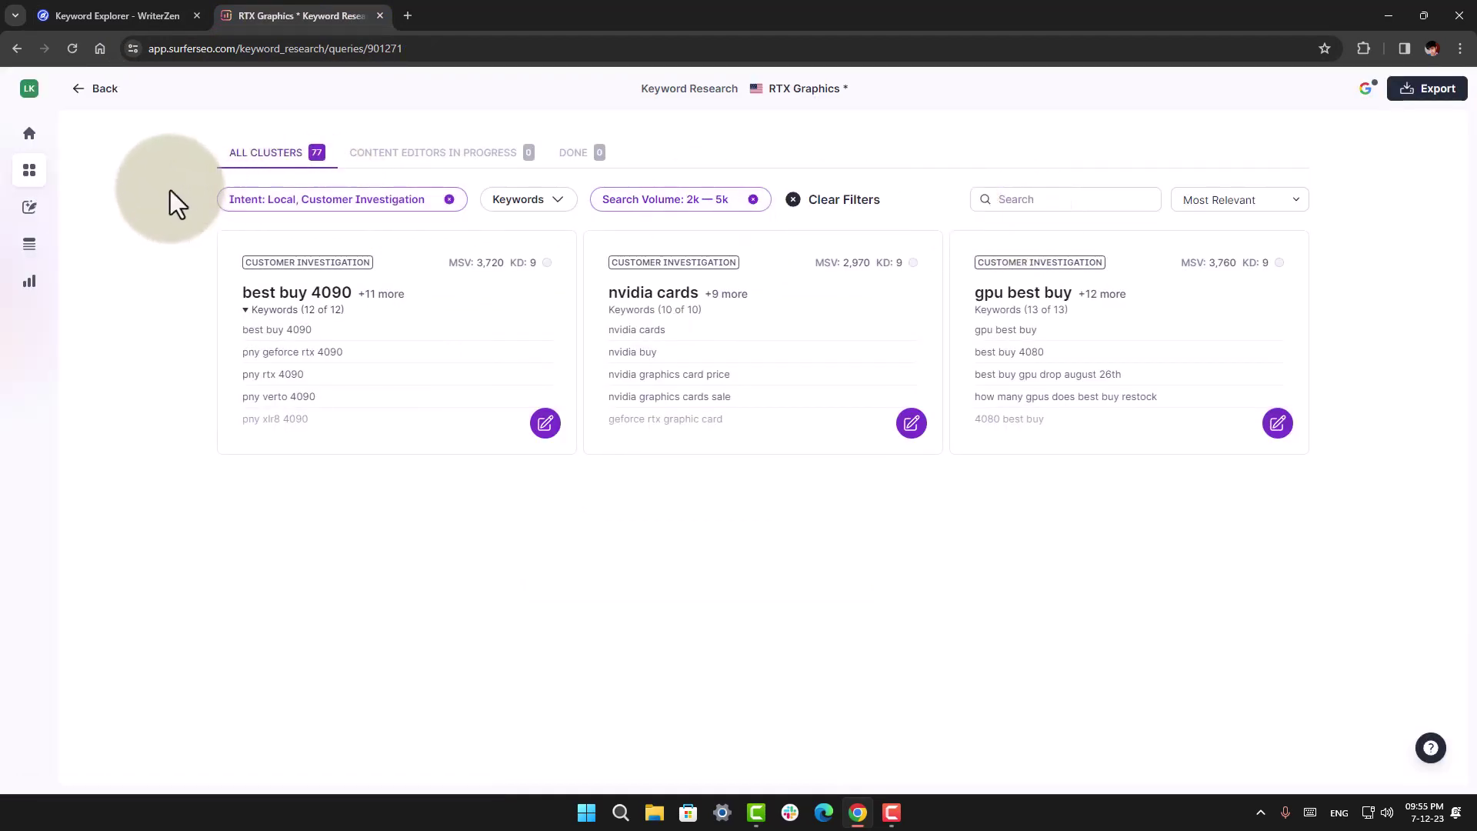
# Step: Switch to WriterZen and review the highest-volume keywords and the difficulty, search volume and SERP overview of "rtx 4090 graphics card"
pyautogui.click(83, 12)
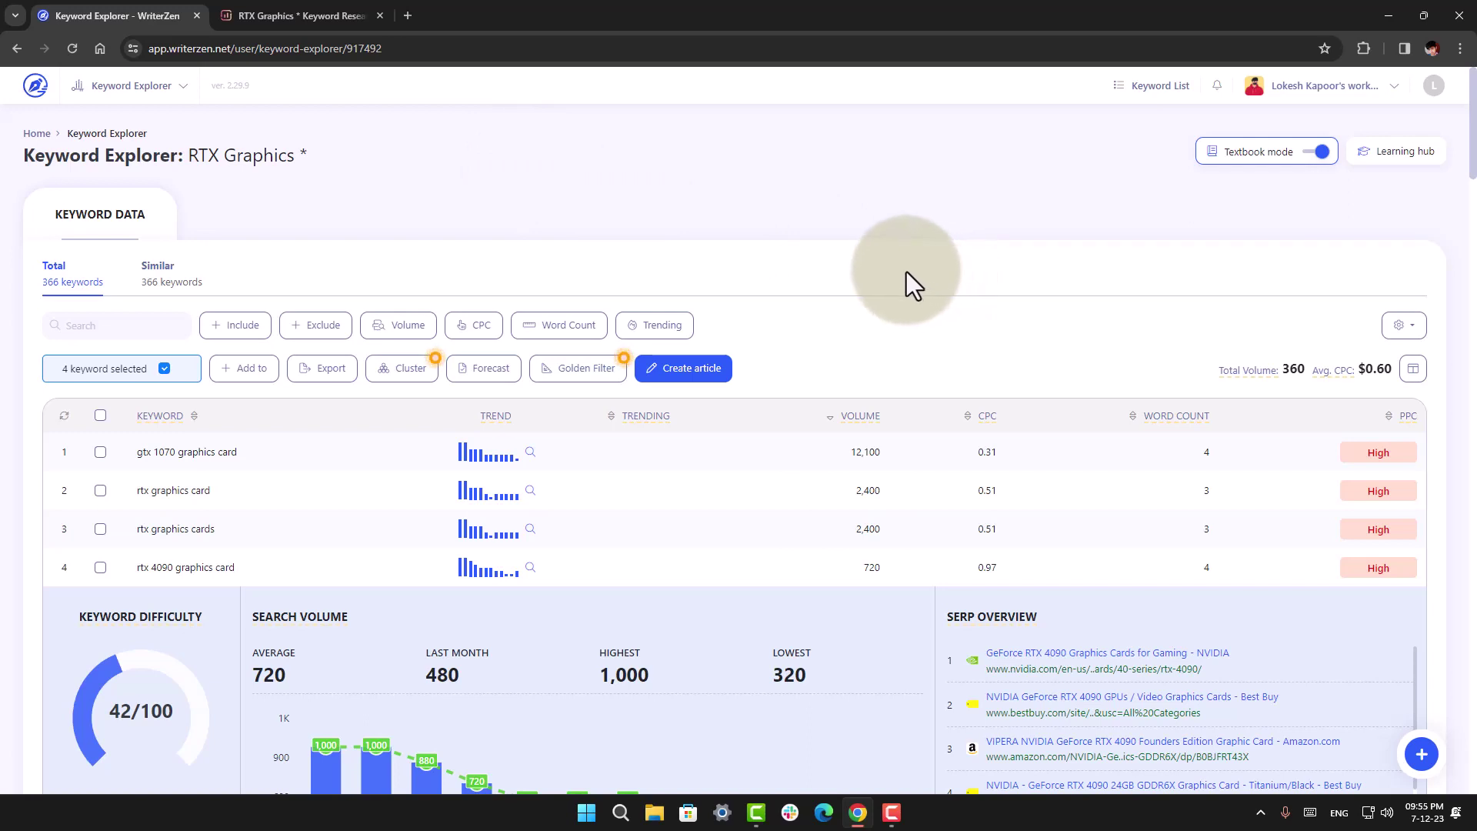
pyautogui.scroll(-2, 897, 266)
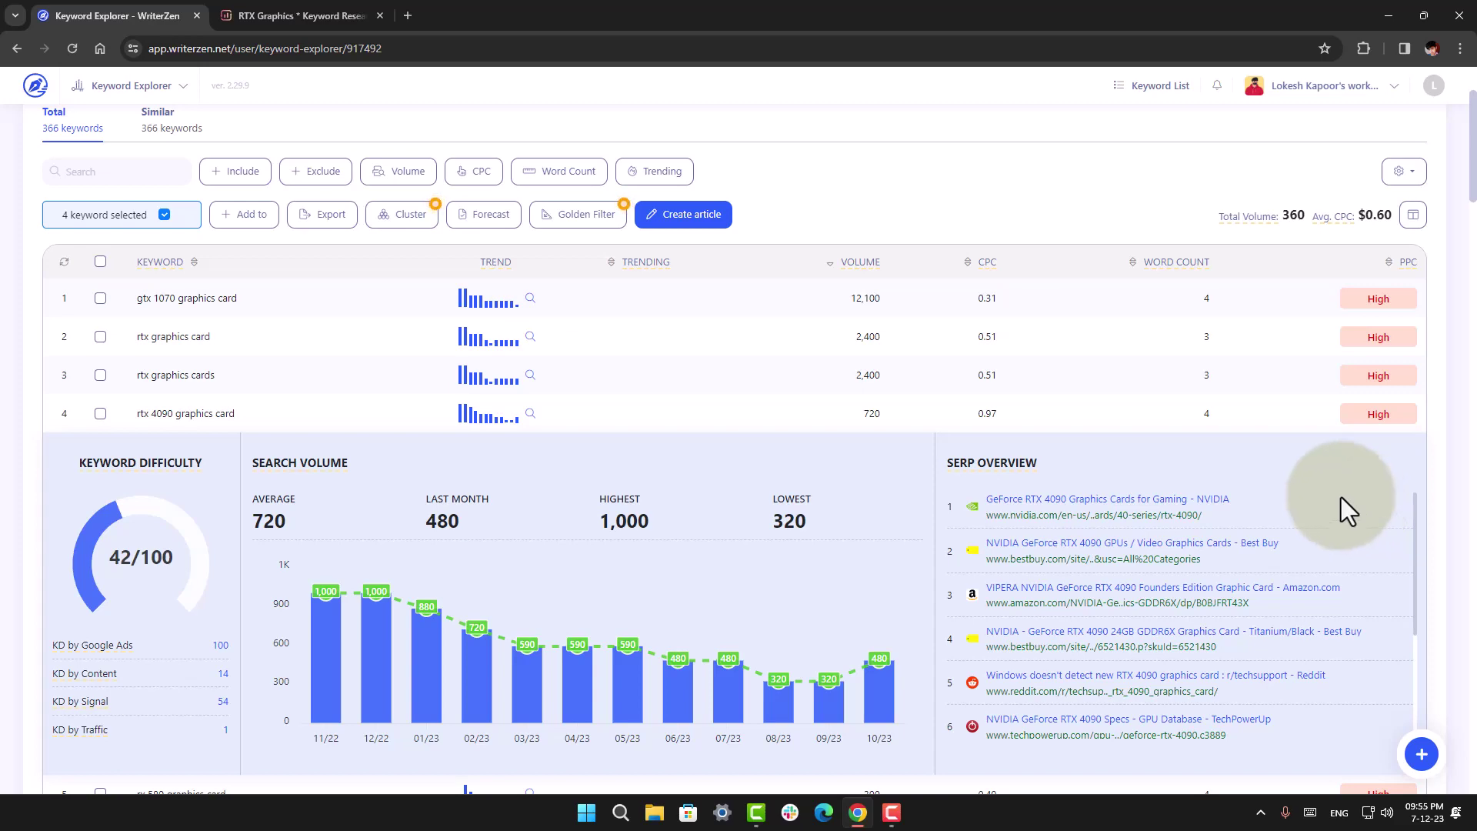
pyautogui.scroll(-8, 1134, 501)
pyautogui.scroll(-3, 666, 637)
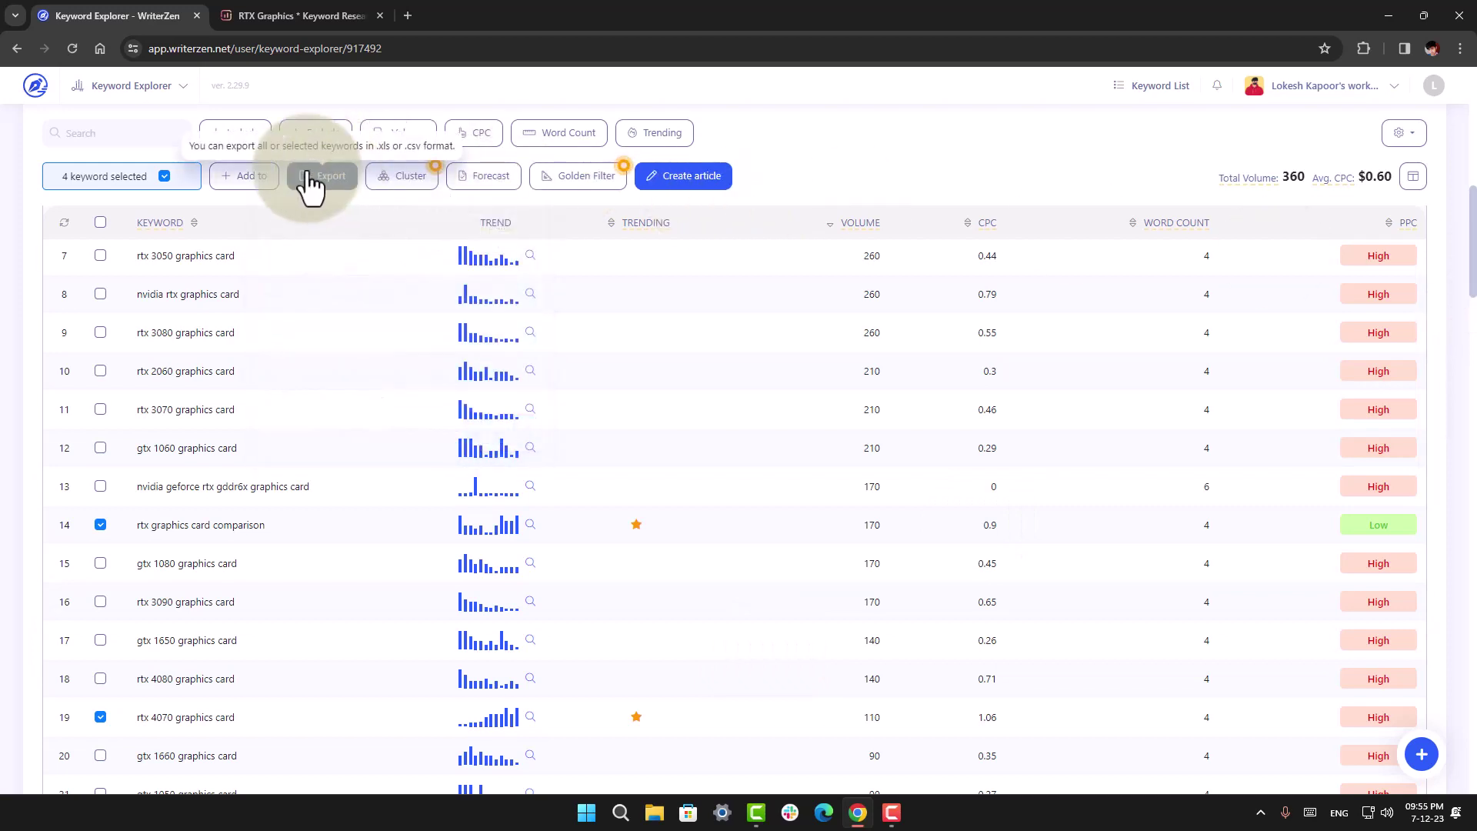
pyautogui.scroll(-1, 965, 283)
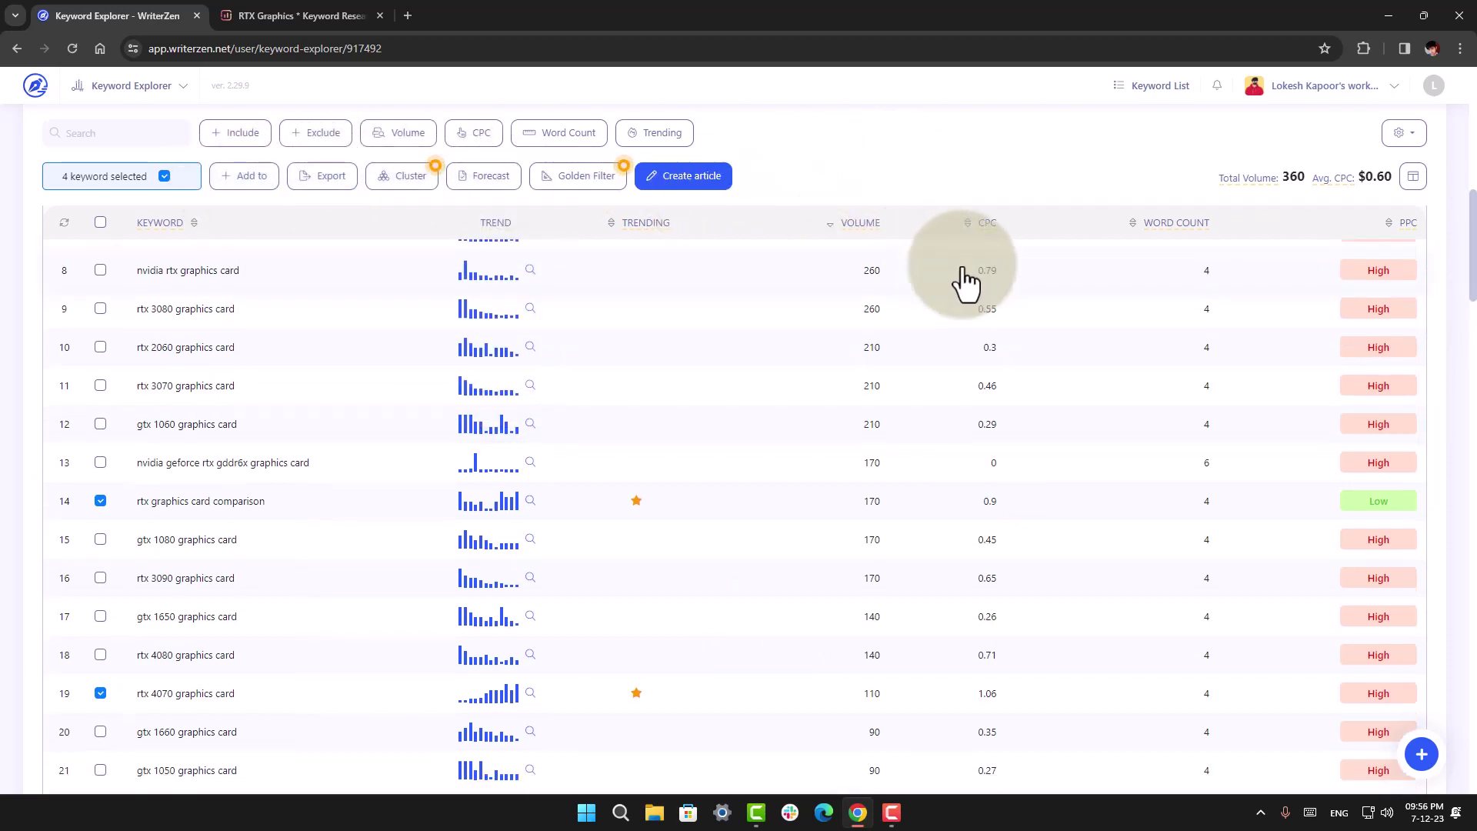
pyautogui.scroll(-5, 965, 283)
pyautogui.moveTo(1472, 336); pyautogui.dragTo(1472, 148)
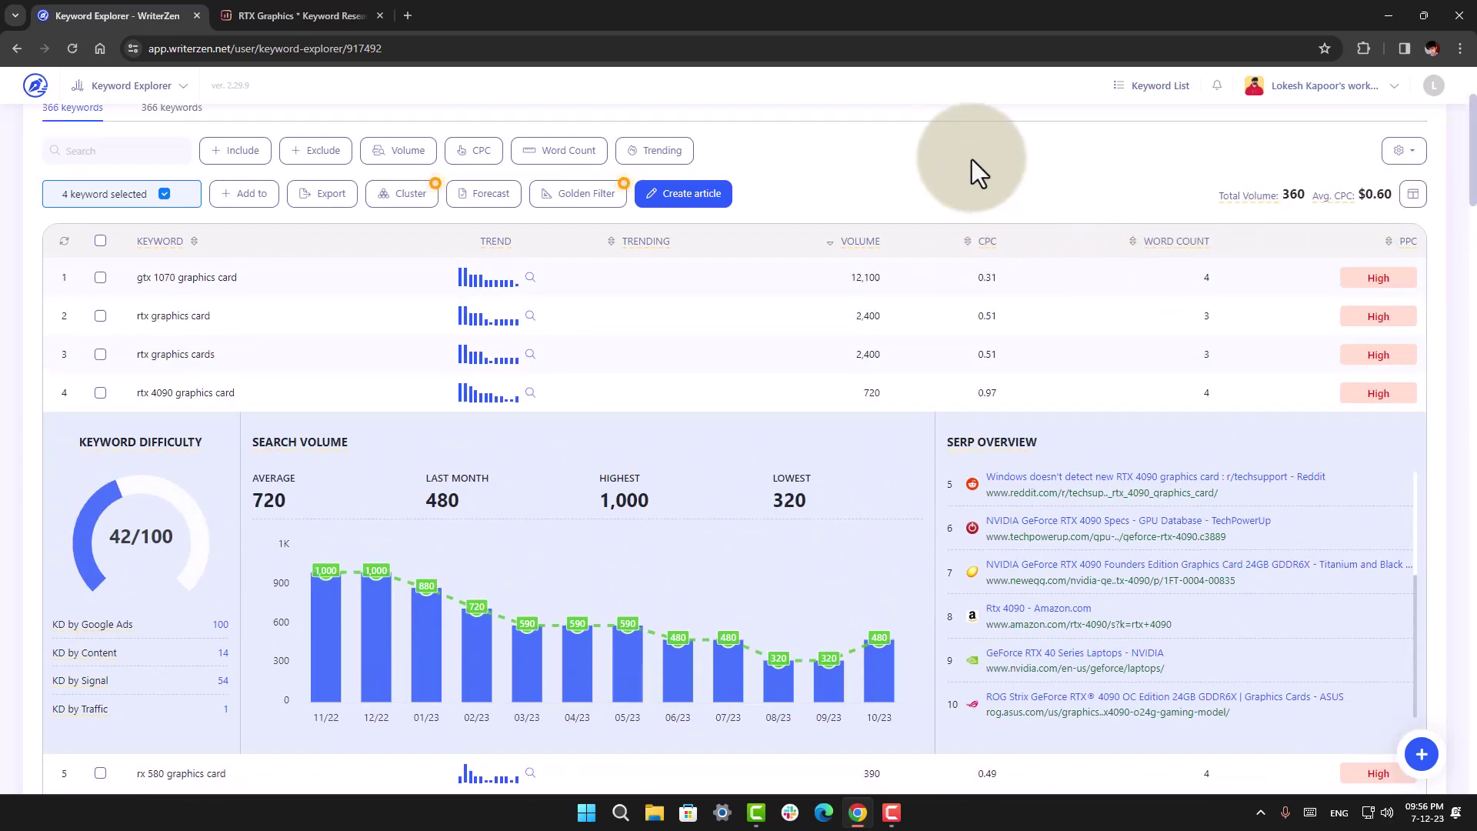
# Step: Look over the list of WriterZen tools offered alongside Keyword Explorer and close it
pyautogui.click(181, 92)
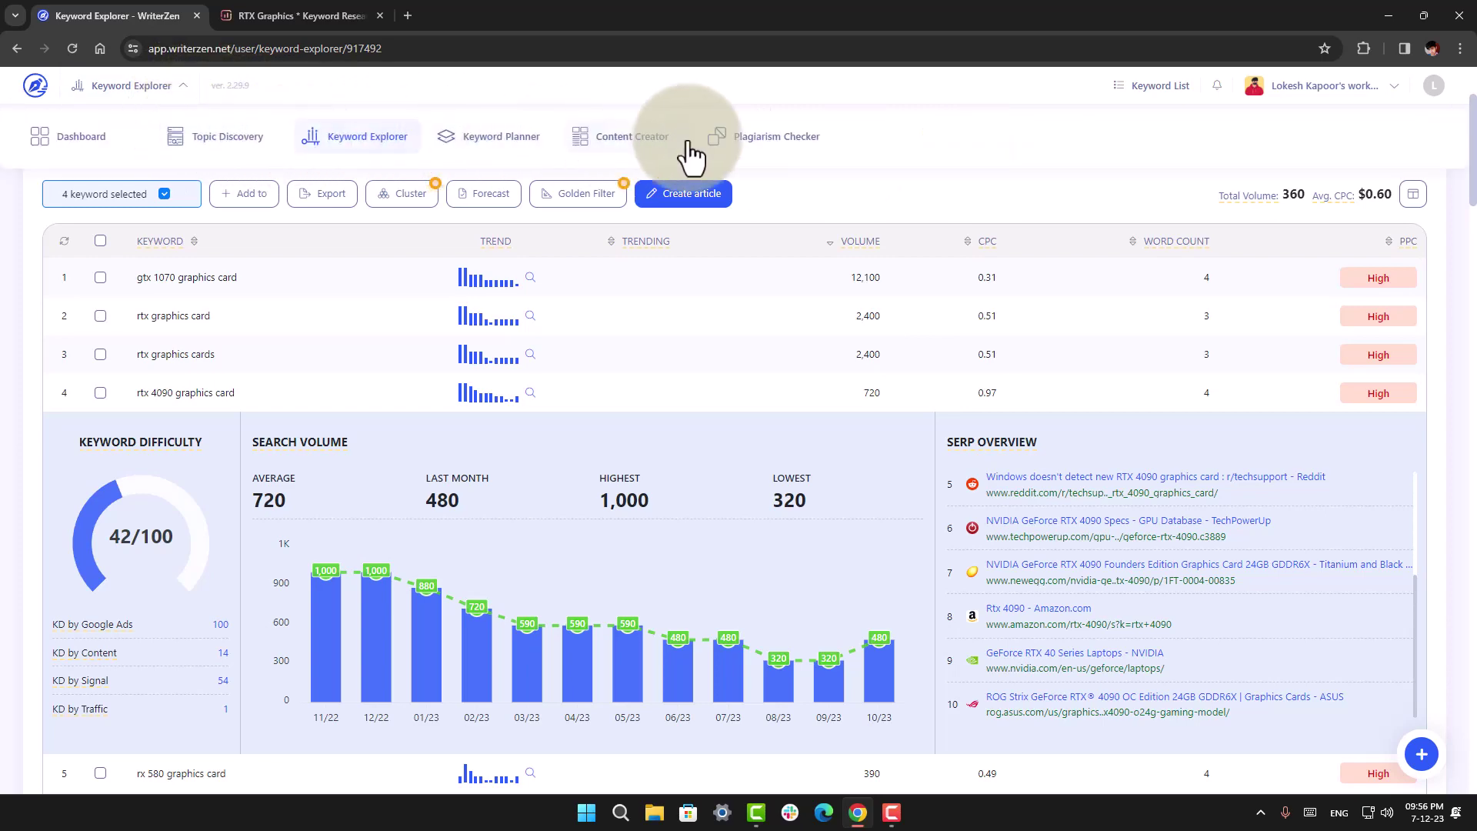
pyautogui.click(814, 183)
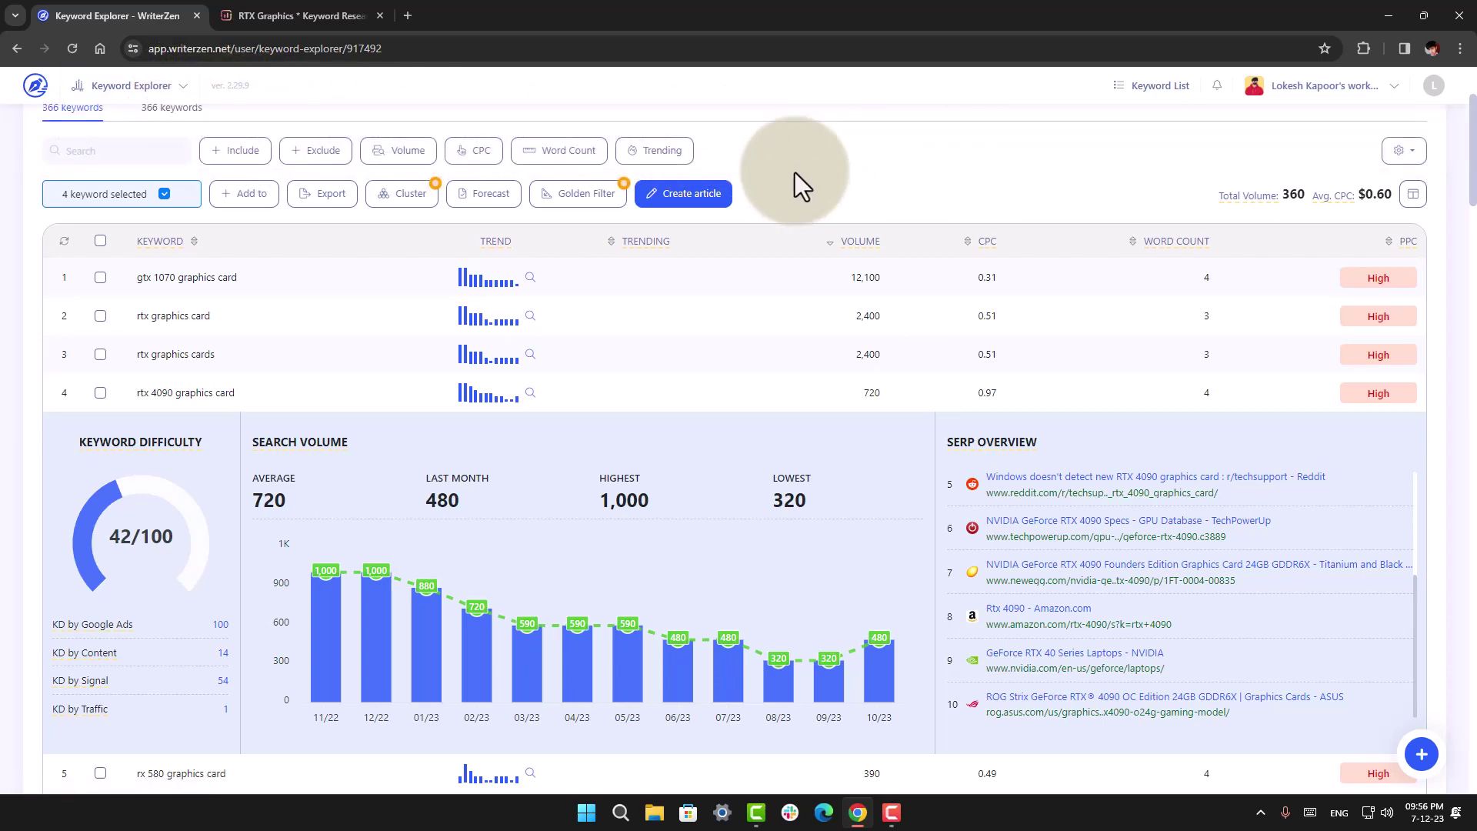
pyautogui.scroll(3, 801, 174)
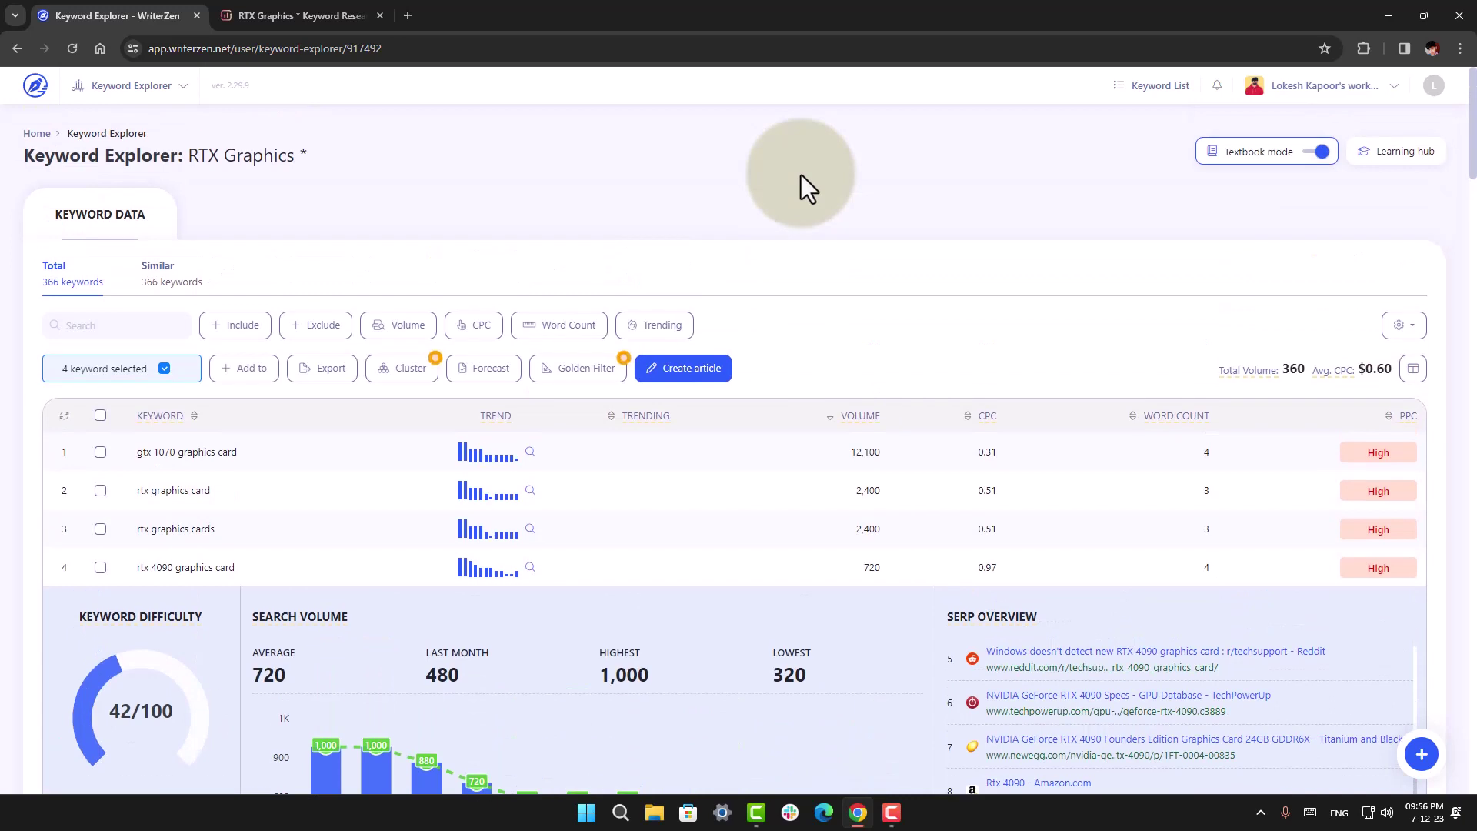
pyautogui.moveTo(1473, 154); pyautogui.dragTo(1474, 392)
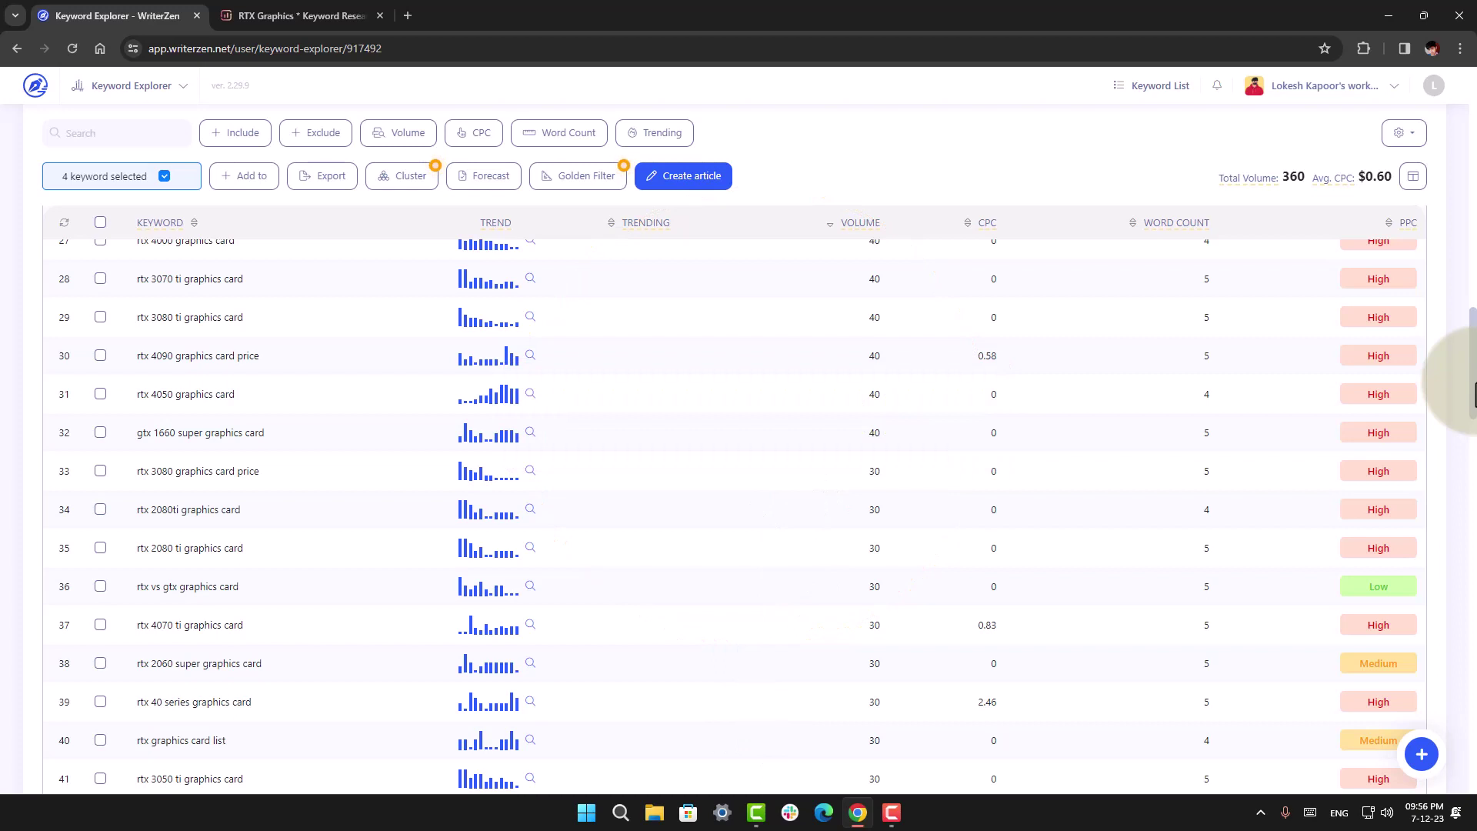
pyautogui.click(891, 813)
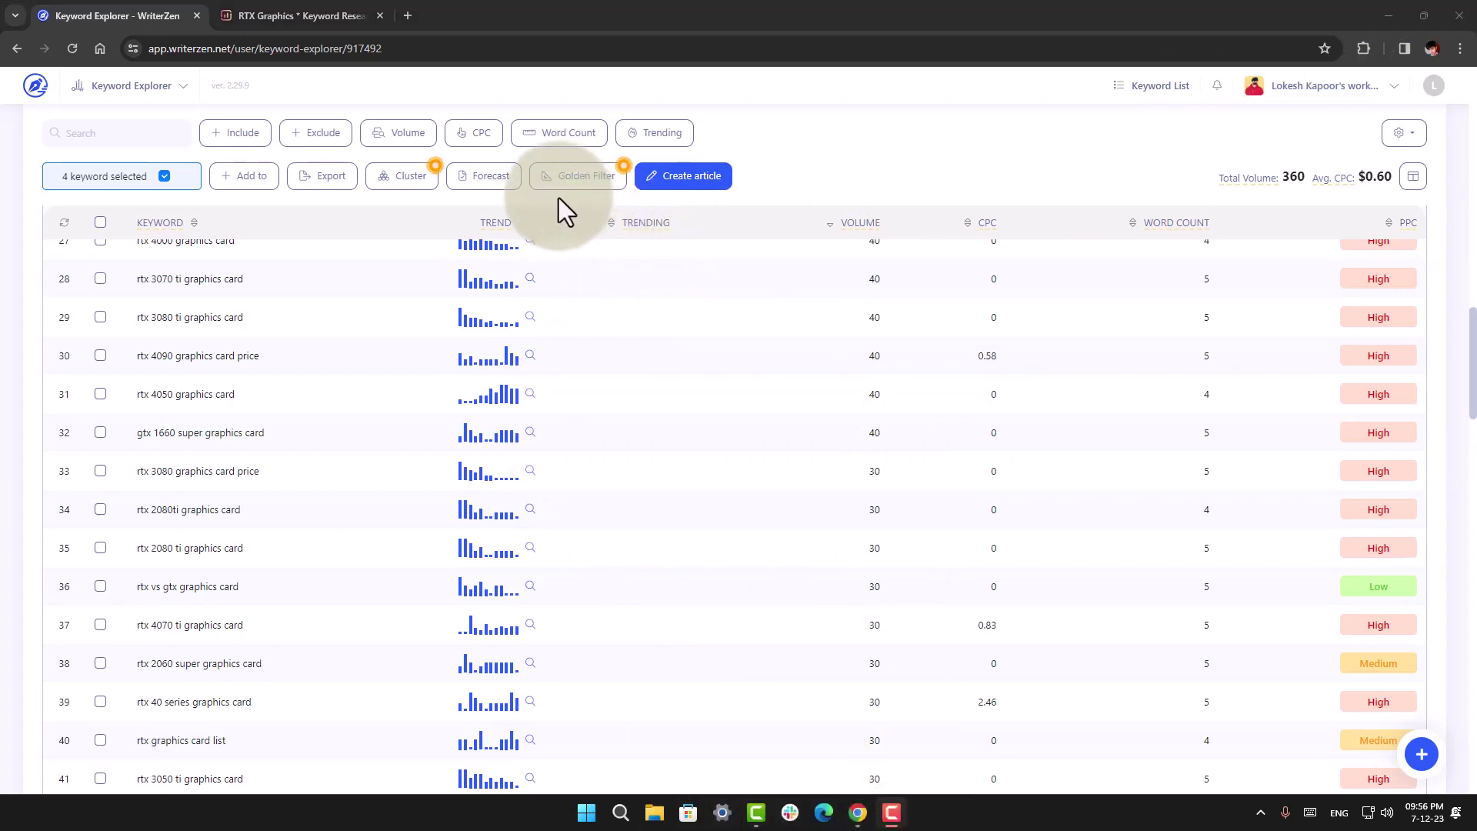